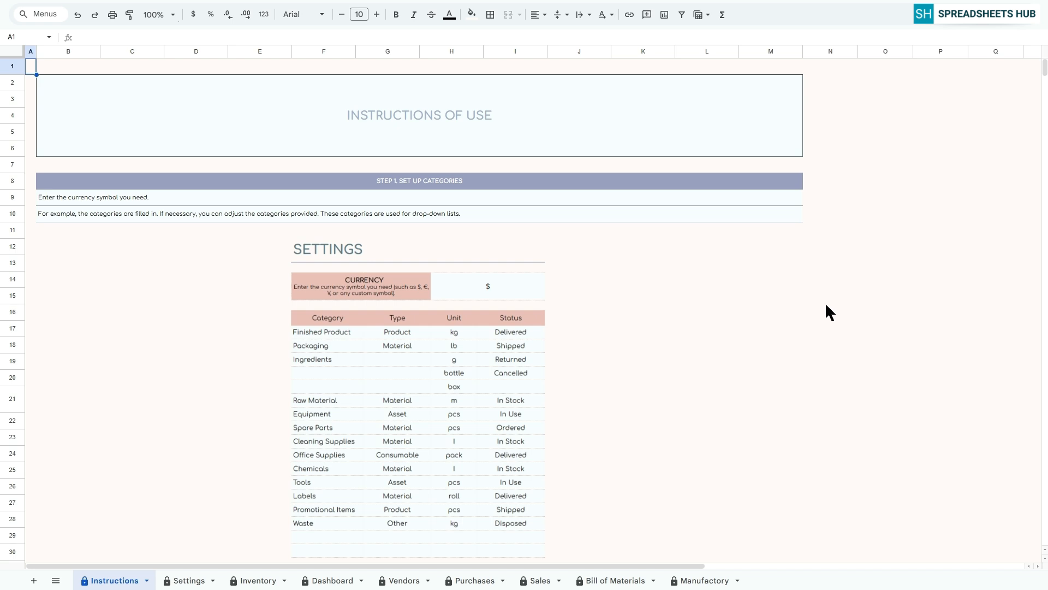
Read through the Instructions sheet from Step 1, Set Up Categories, to Step 7, Viewing the Dashboard Sheet.
click(437, 183)
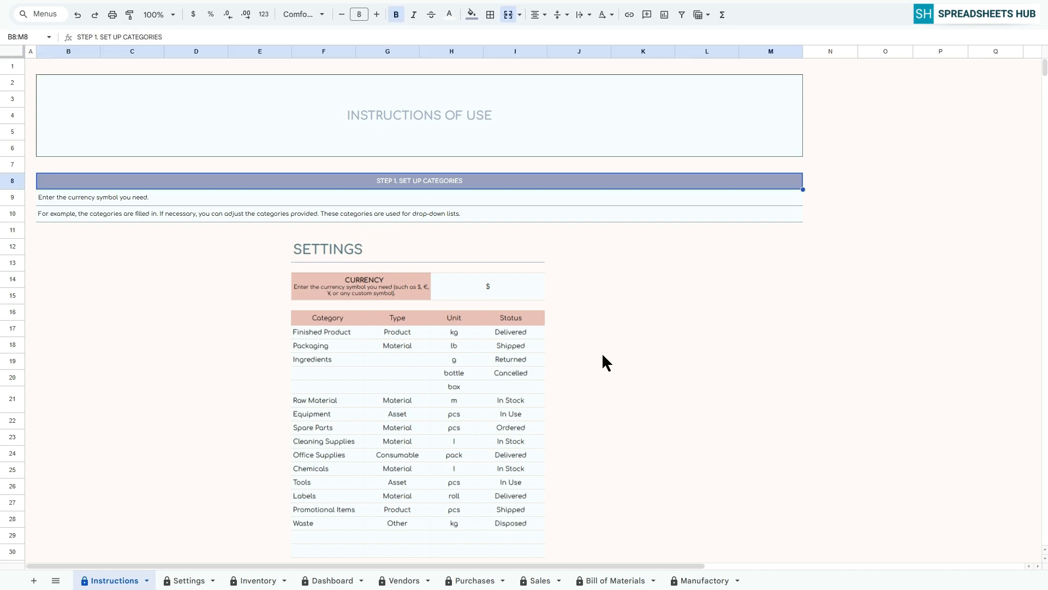
scroll(603, 358, down, 7)
click(425, 220)
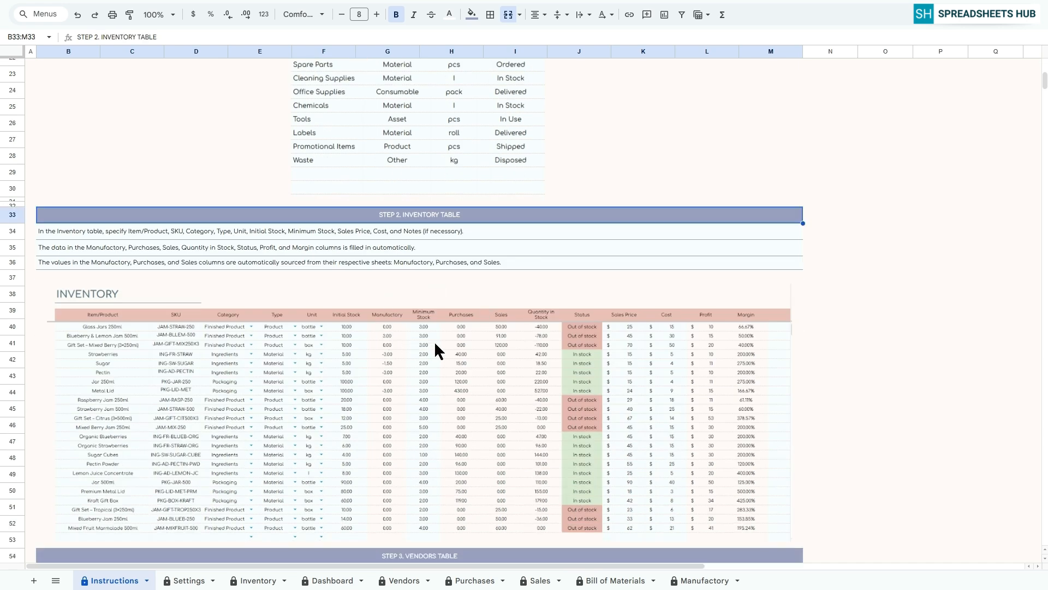
scroll(435, 339, down, 9)
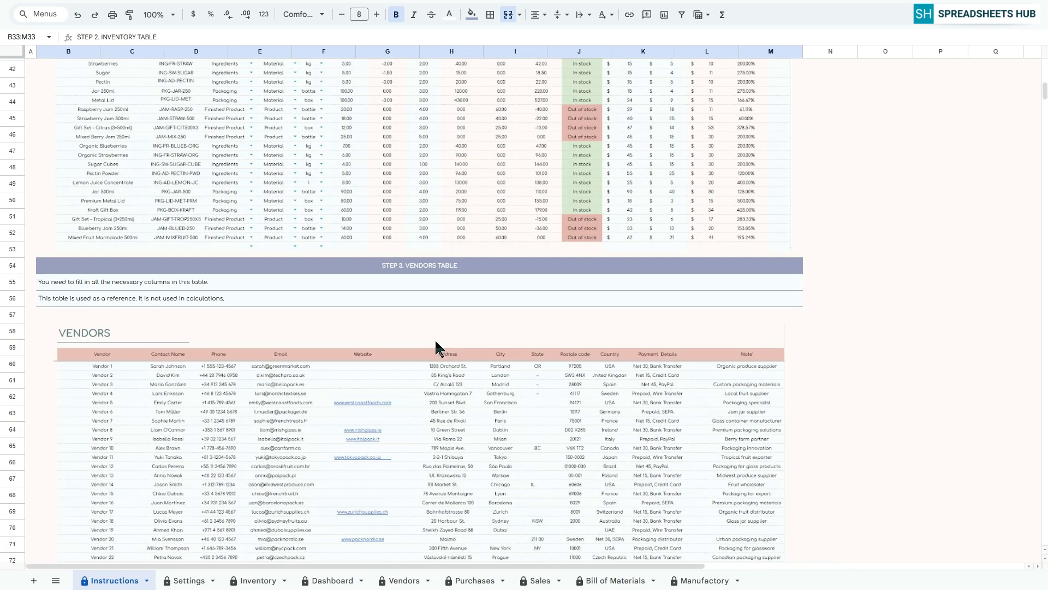
click(418, 121)
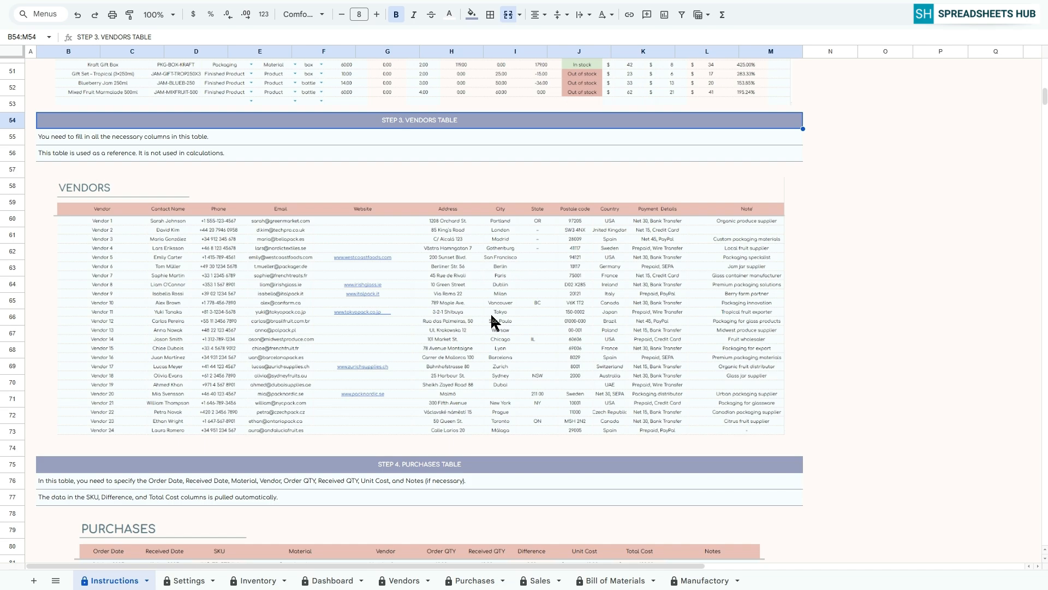
scroll(494, 322, down, 7)
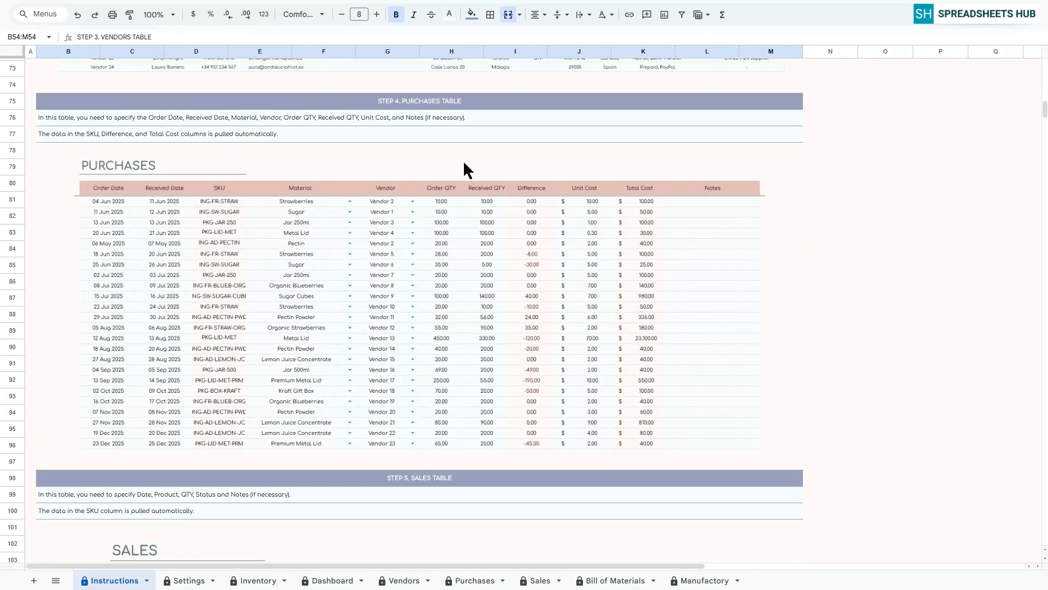
click(438, 101)
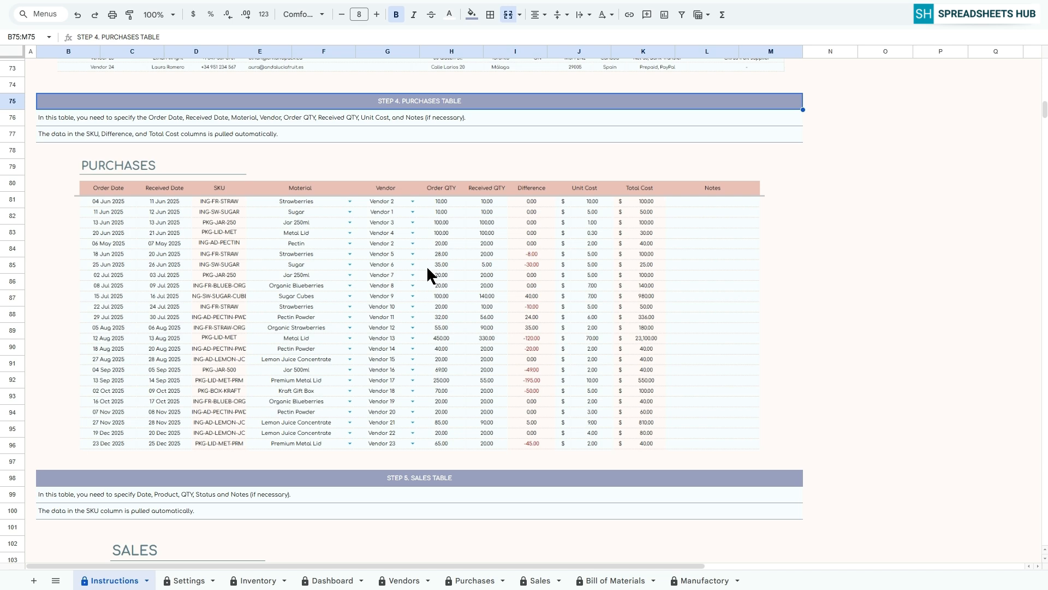
scroll(447, 421, down, 6)
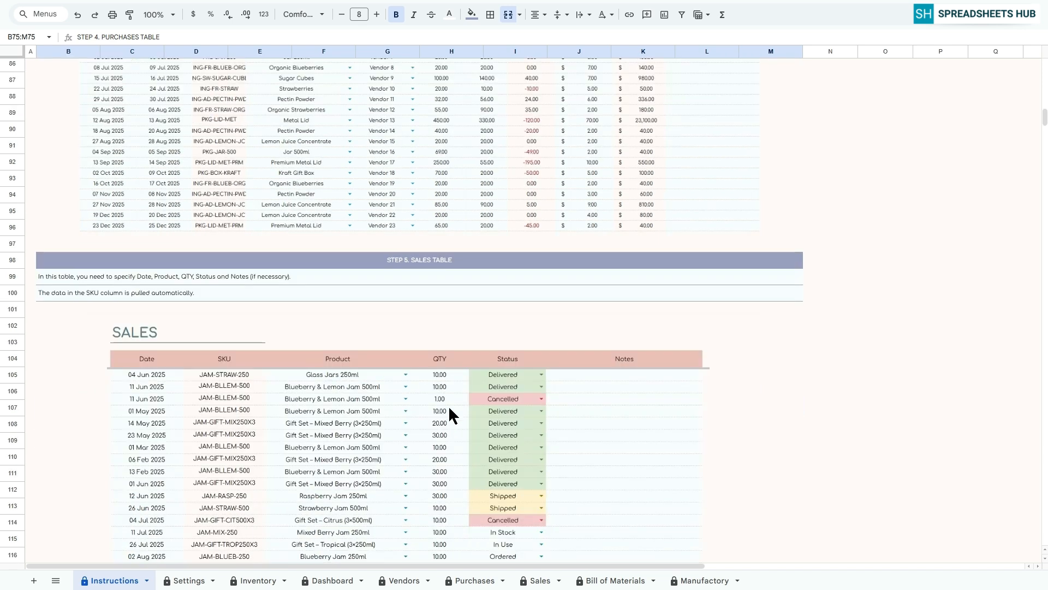
click(437, 191)
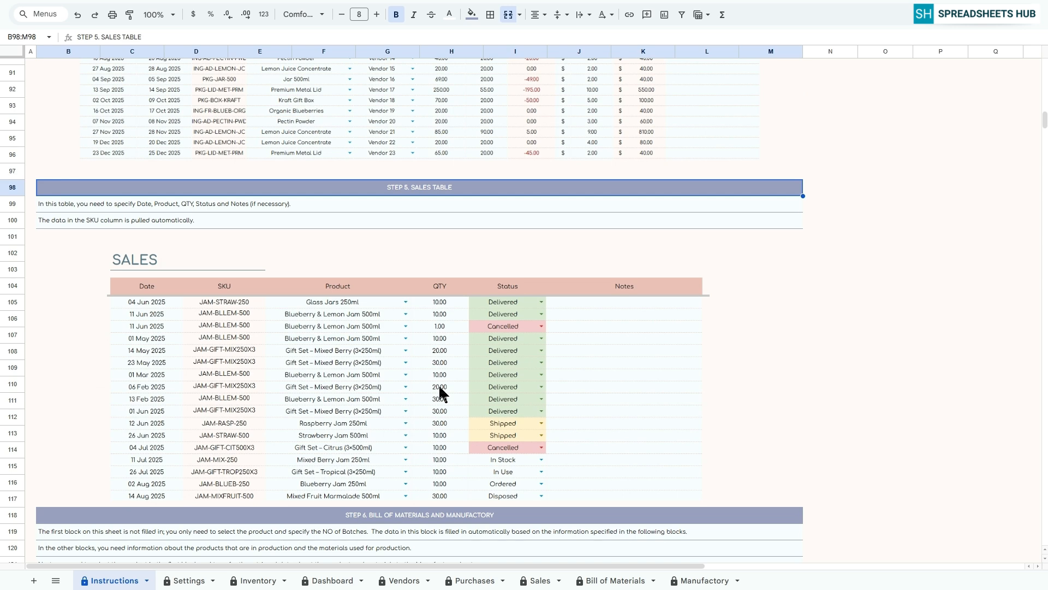
scroll(440, 391, down, 6)
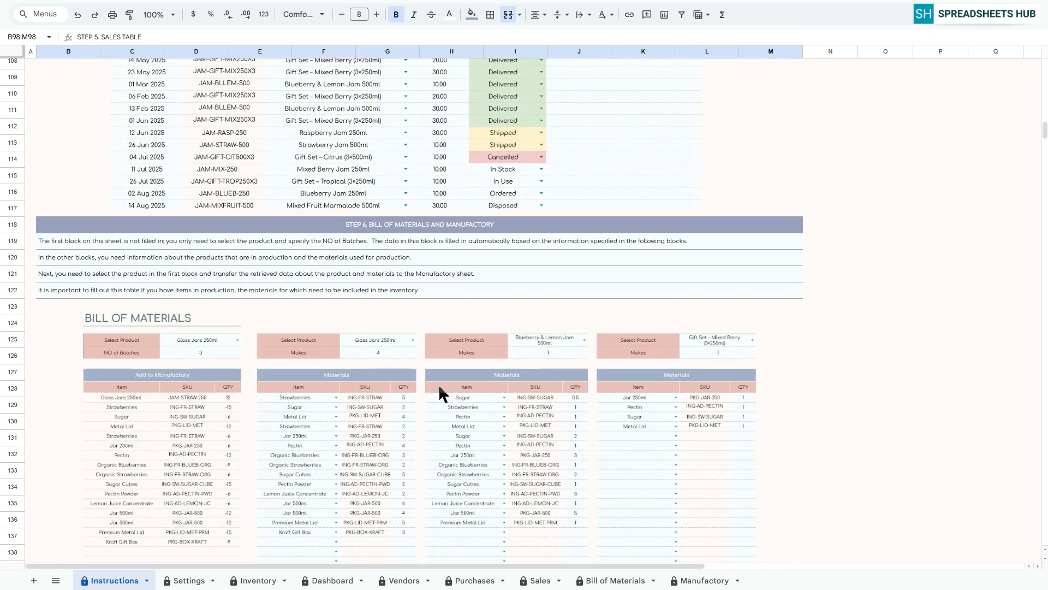
click(429, 225)
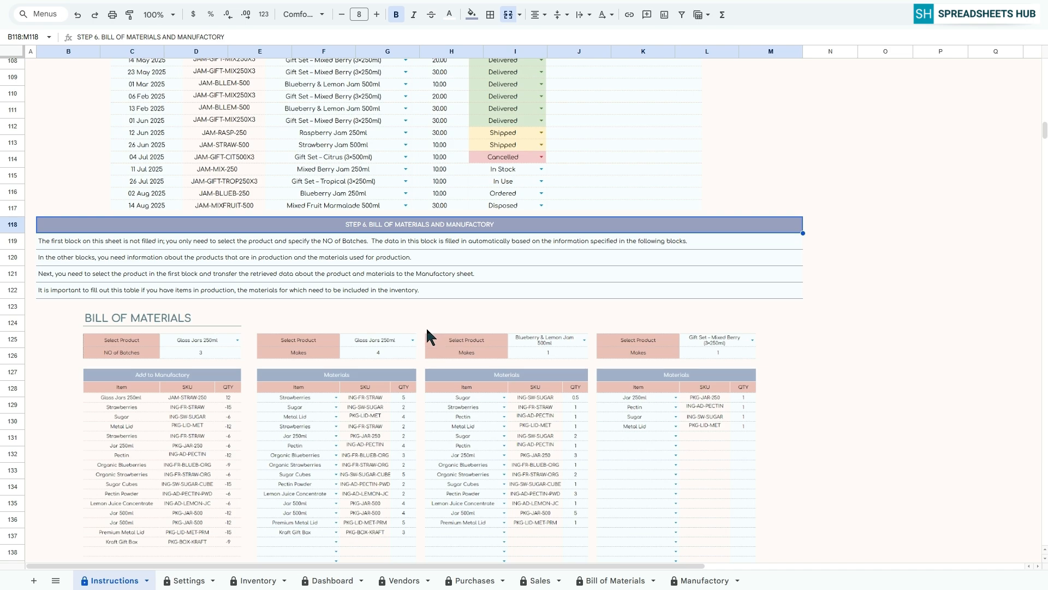
scroll(427, 330, down, 14)
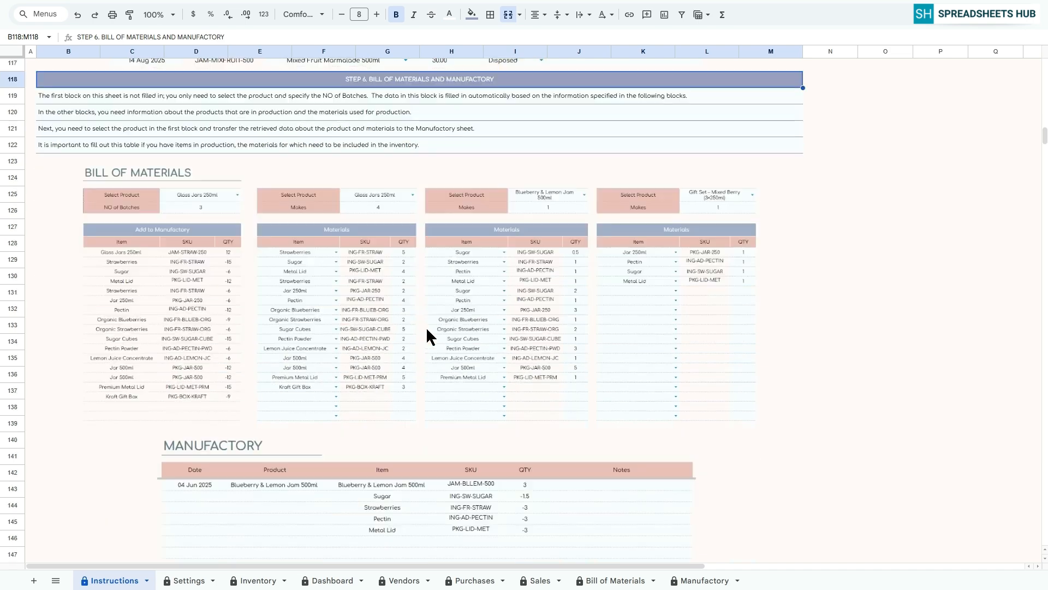
scroll(426, 327, down, 3)
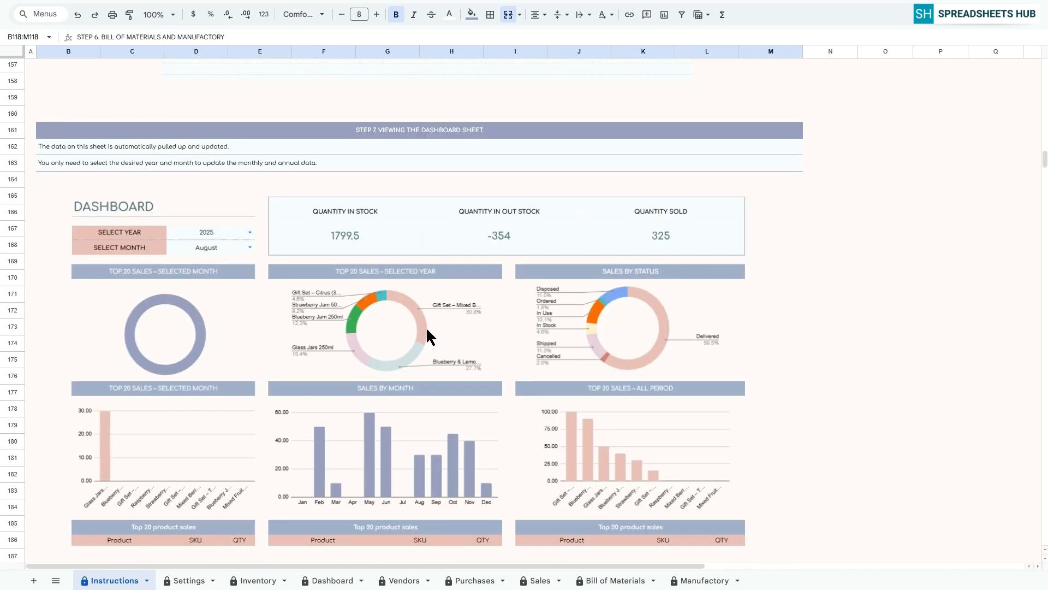
click(433, 131)
scroll(486, 248, down, 1)
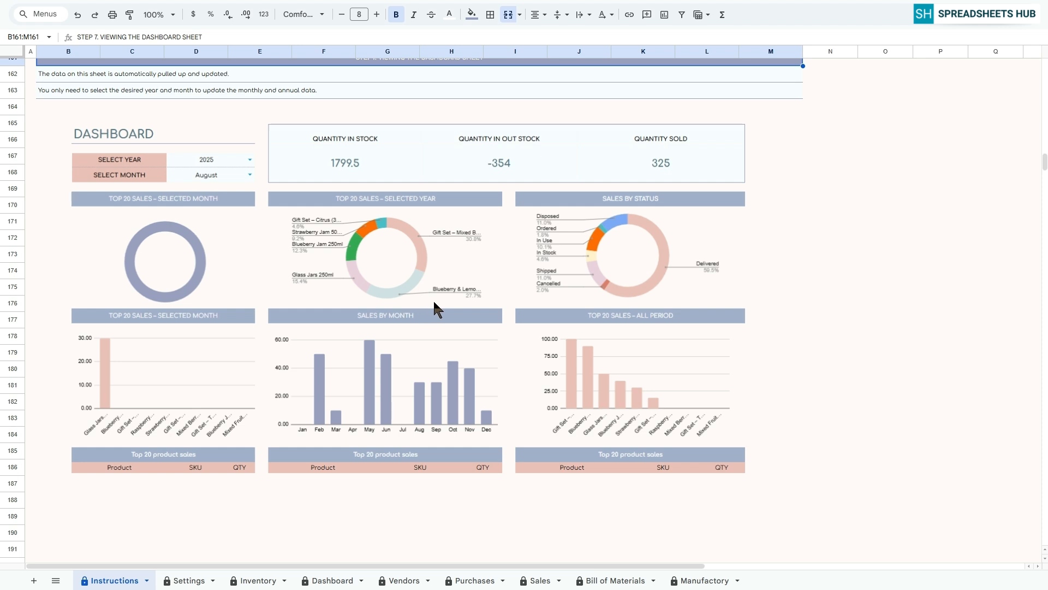
Set the currency symbol to $ on the Settings sheet.
click(186, 582)
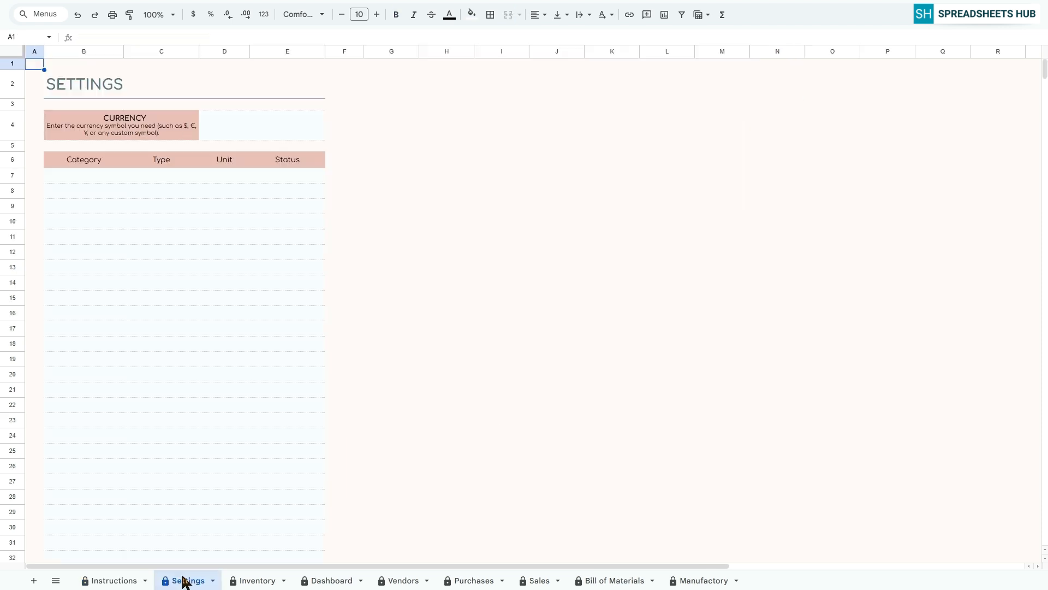
click(255, 131)
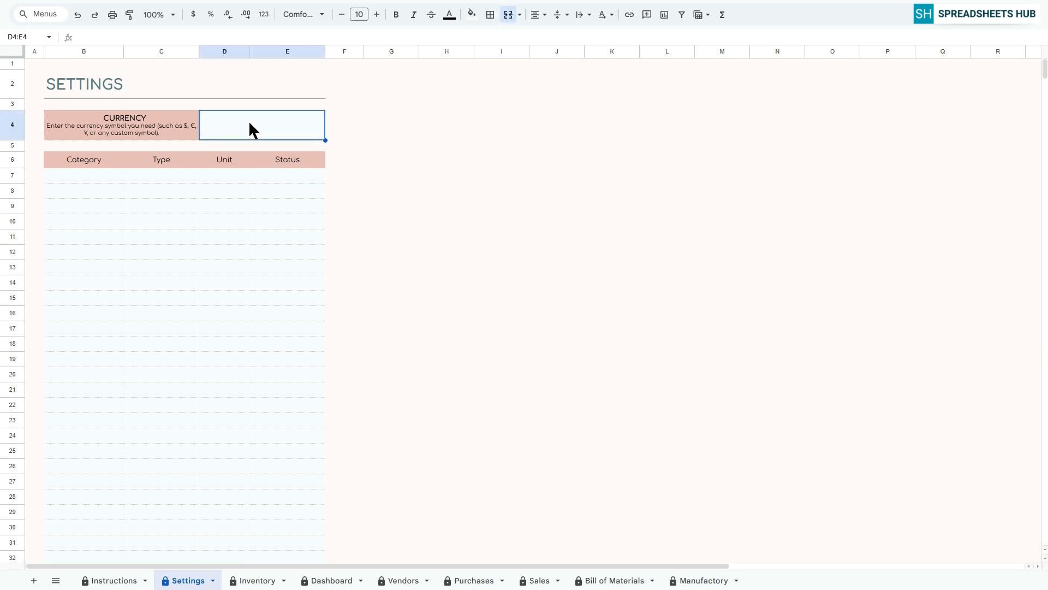
text($)
key(Return)
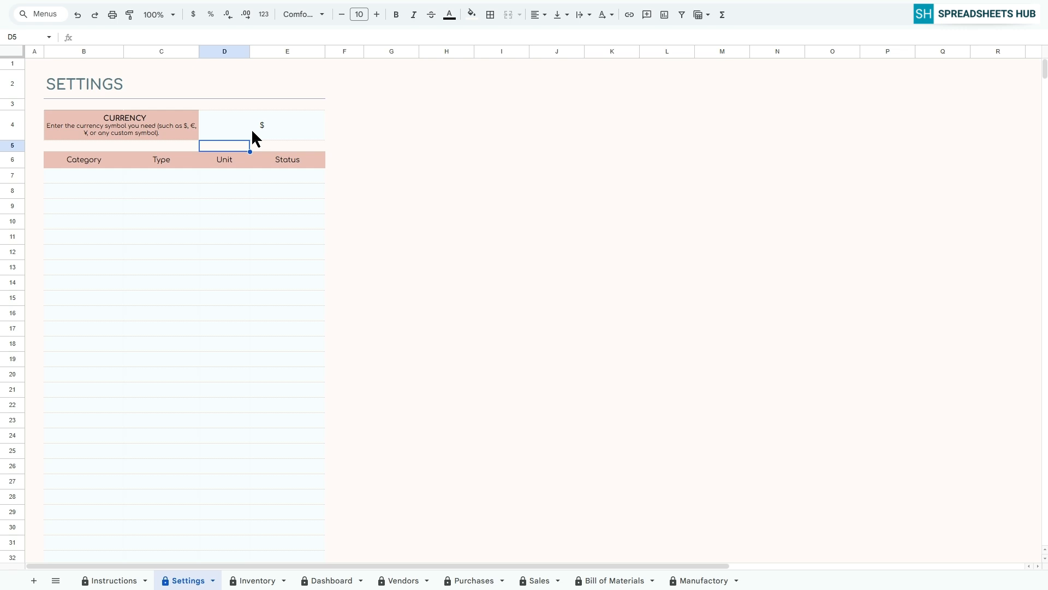
Fill the Category column from row 7 down with Finished Product, Packaging, Ingredients, Raw Material and Equipment.
click(94, 177)
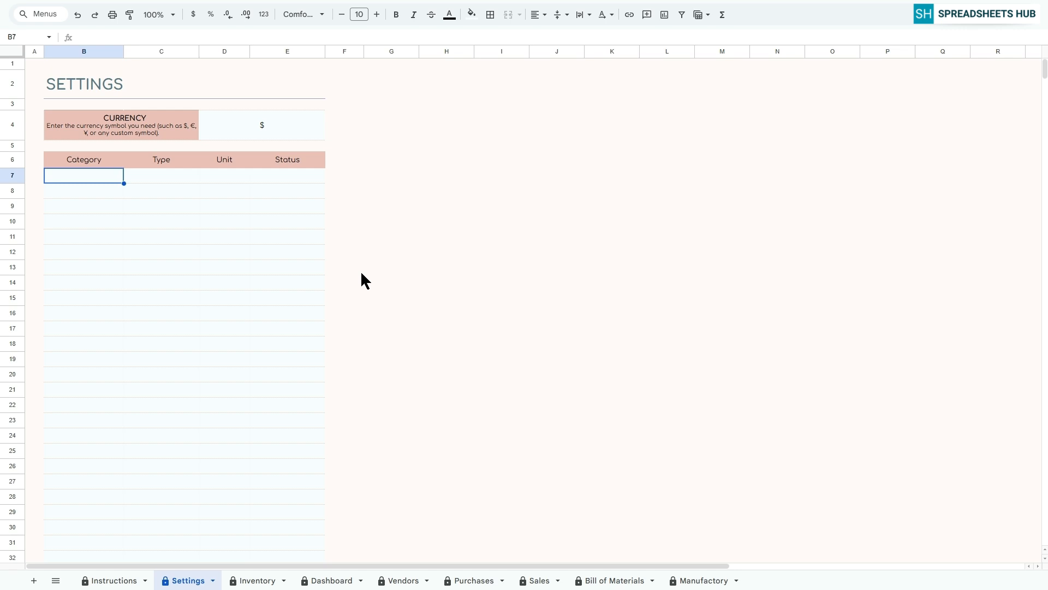
text(Finished Product)
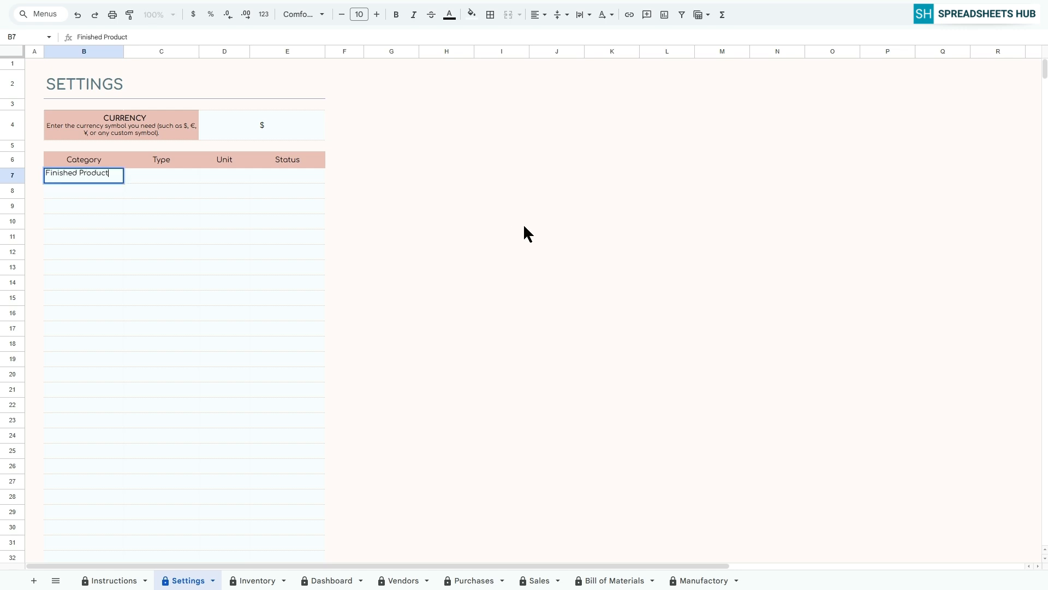
key(Return)
text(Packaging)
key(Return)
text(Ingredients)
key(Return)
text(Raw Material)
key(Return)
text(Equipment)
key(Return)
List Product, Material, Consumable and Asset in the Type column, starting at row 7.
click(161, 175)
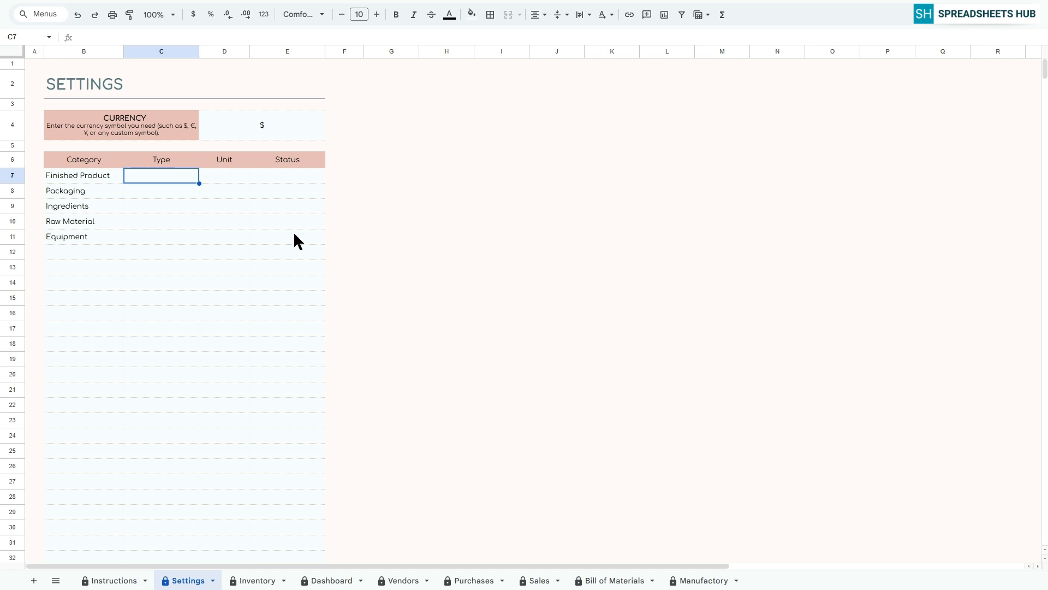
text(Product)
key(Return)
text(Material)
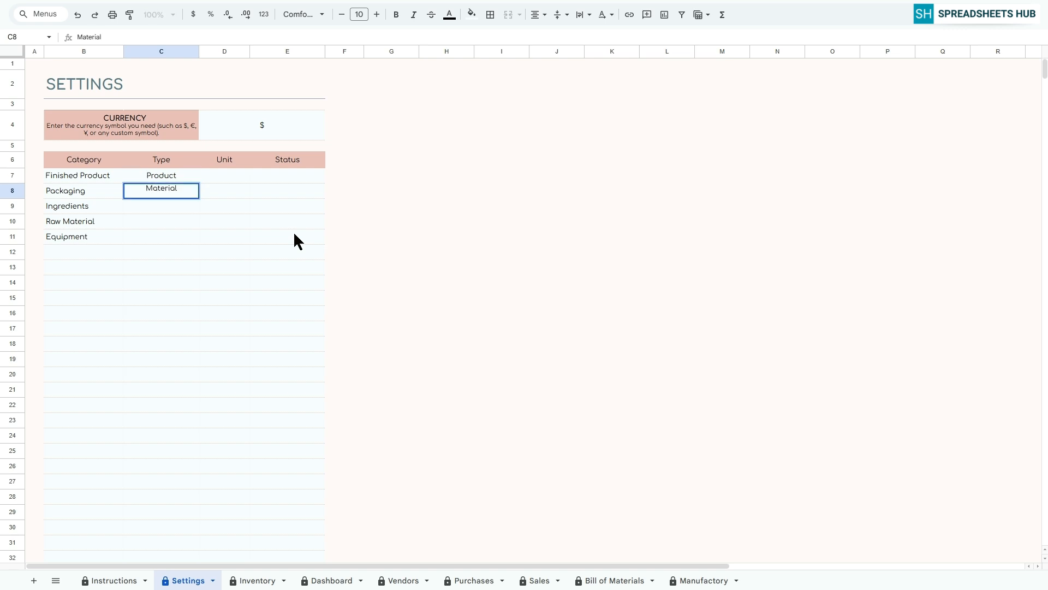
key(Return)
text(Consumable)
key(Return)
text(Asset)
key(Return)
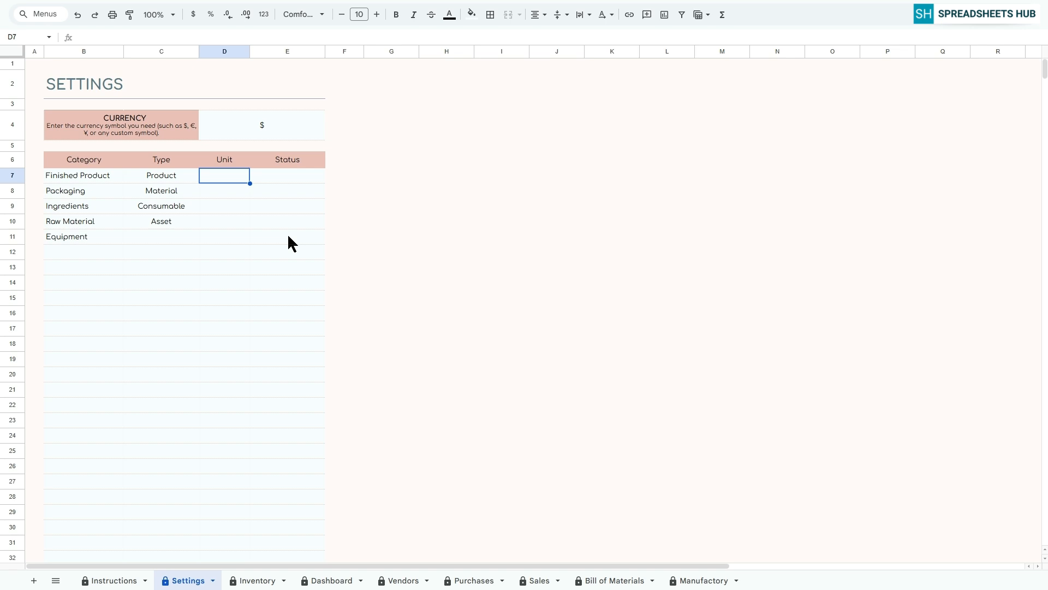
List the units kg, g, bottle, box and m in the Unit column, starting at row 7.
text(kg)
key(Return)
text(g)
key(Return)
text(bottle)
key(Return)
text(box)
key(Return)
text(m)
key(Return)
Enter the statuses Delivered, Shipped, Returned and Cancelled in the Status column, starting at row 7.
click(301, 177)
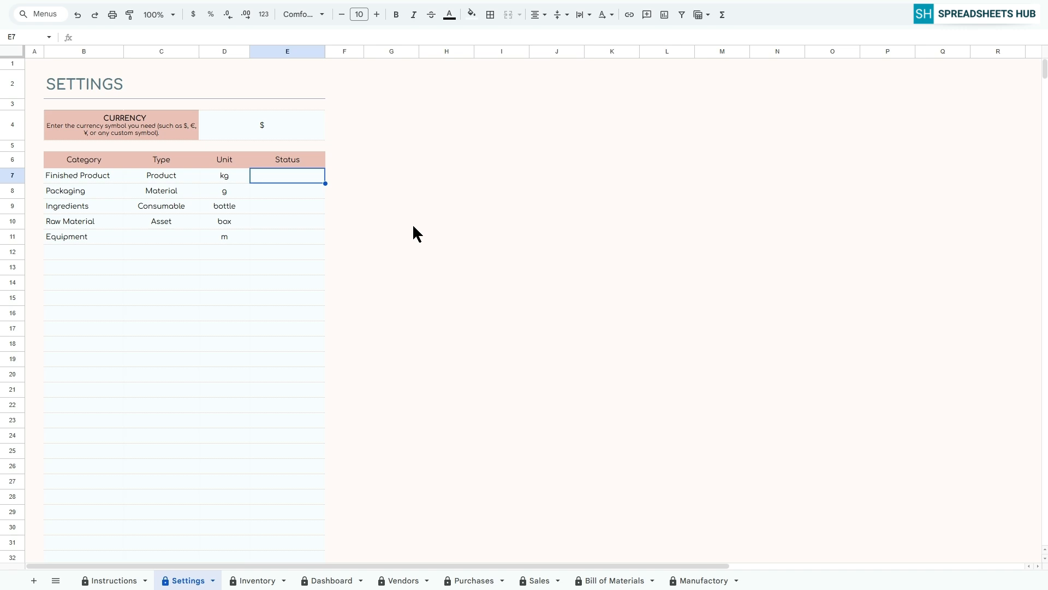
text(Delivered)
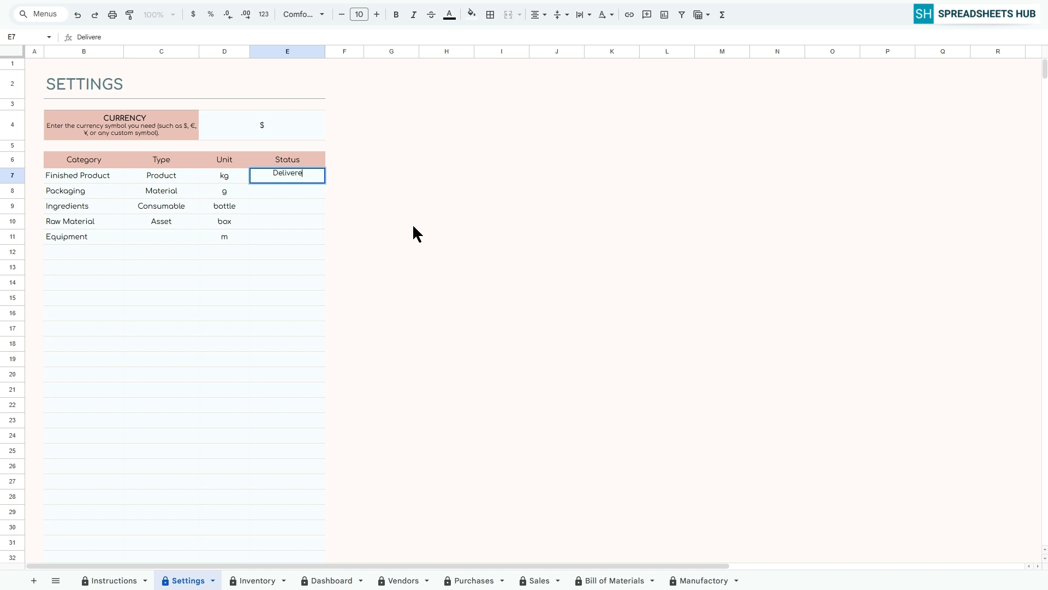
key(Return)
text(Shipped)
key(Return)
text(Ret)
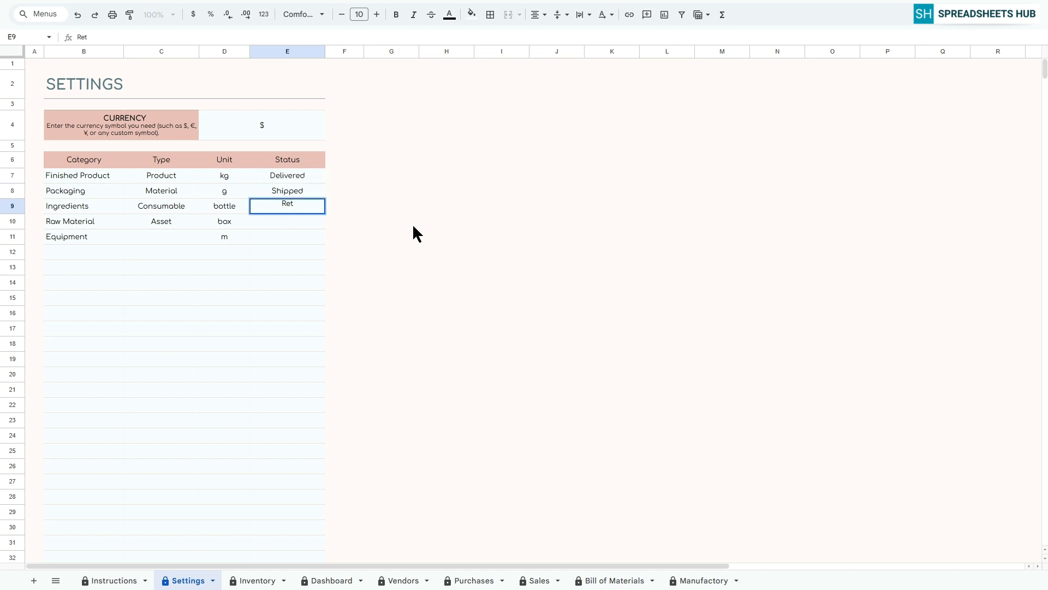
text(urned)
key(Return)
text(Cancelled)
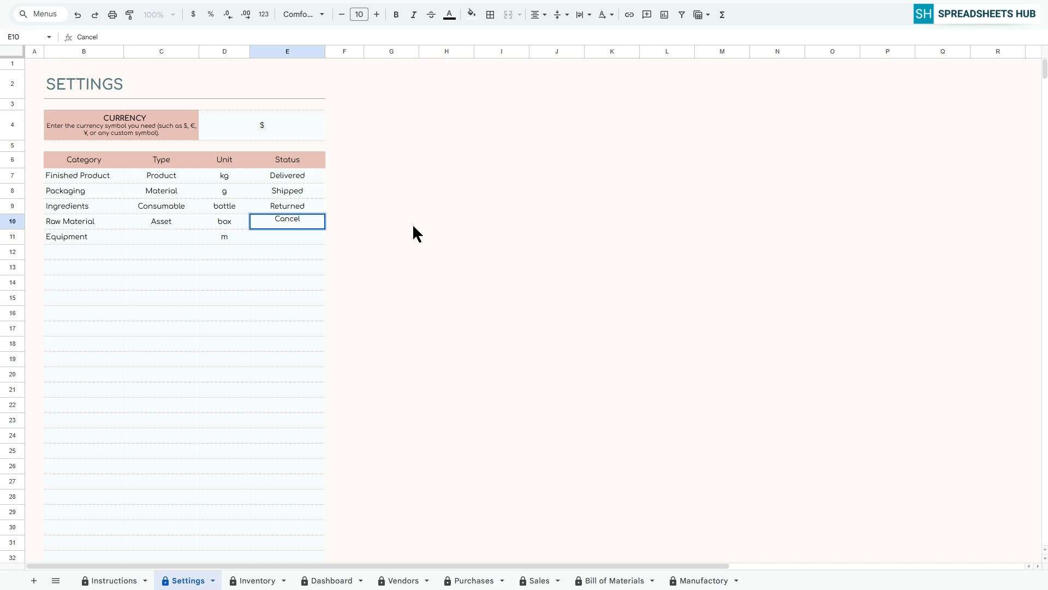
key(Return)
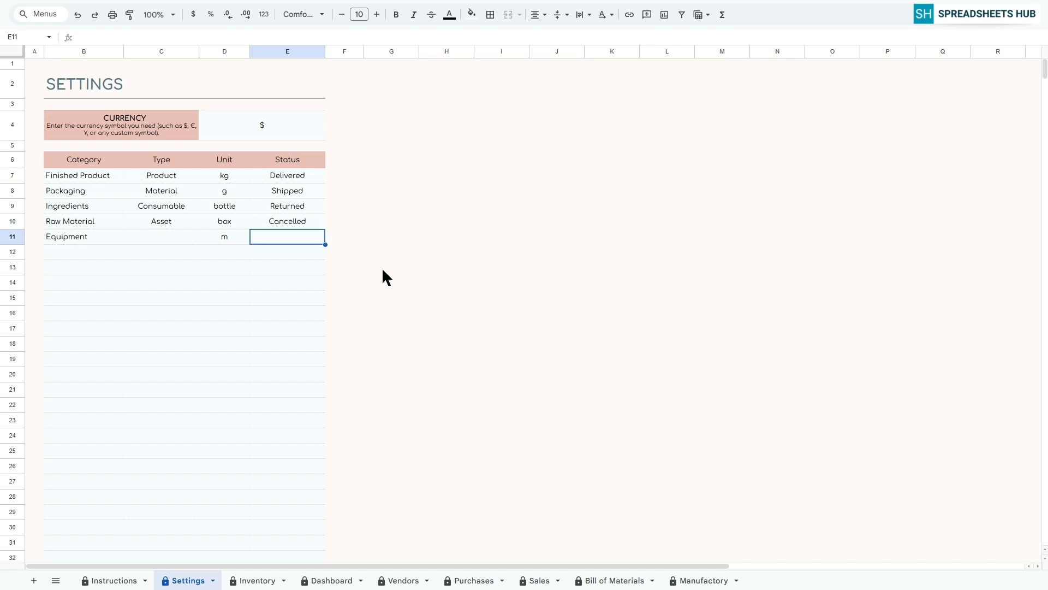
scroll(151, 277, down, 10)
scroll(238, 294, up, 10)
click(33, 64)
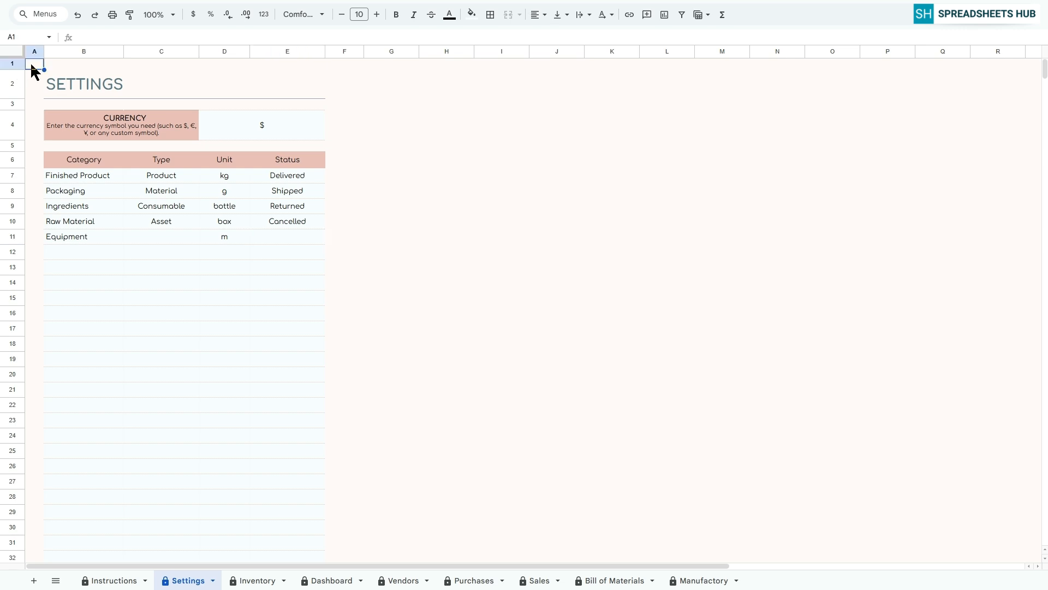
Add the item Jar with SKU JAR-250 in the first row of the Inventory sheet.
click(247, 581)
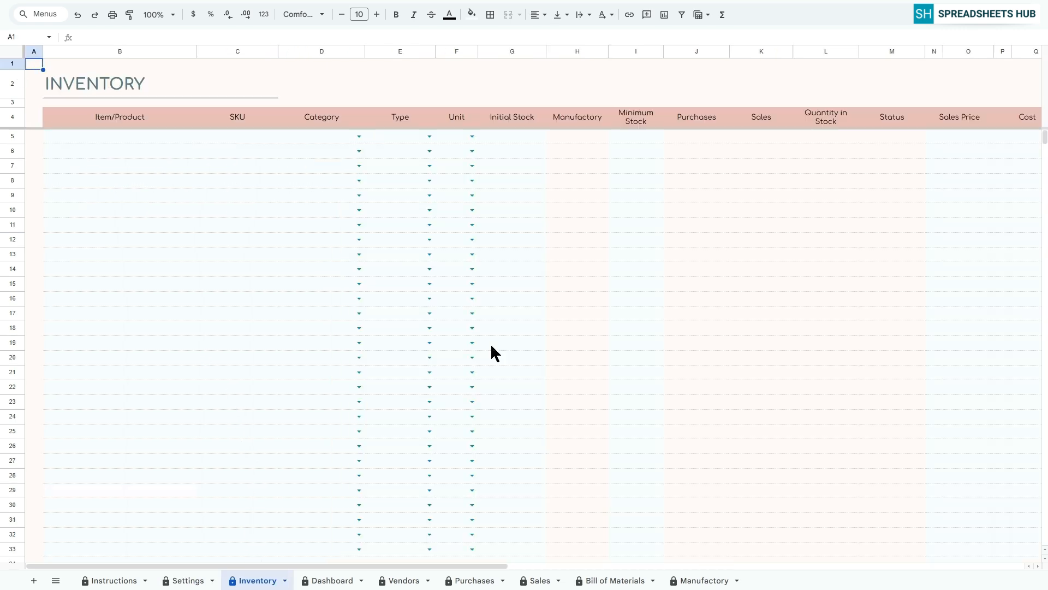
click(114, 136)
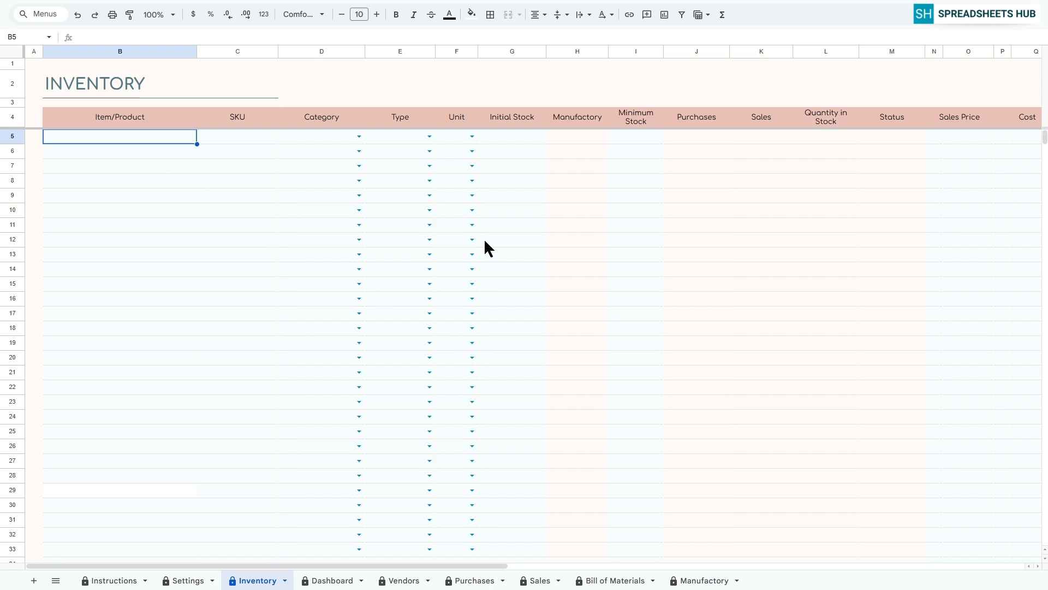
text(Jar)
key(Tab)
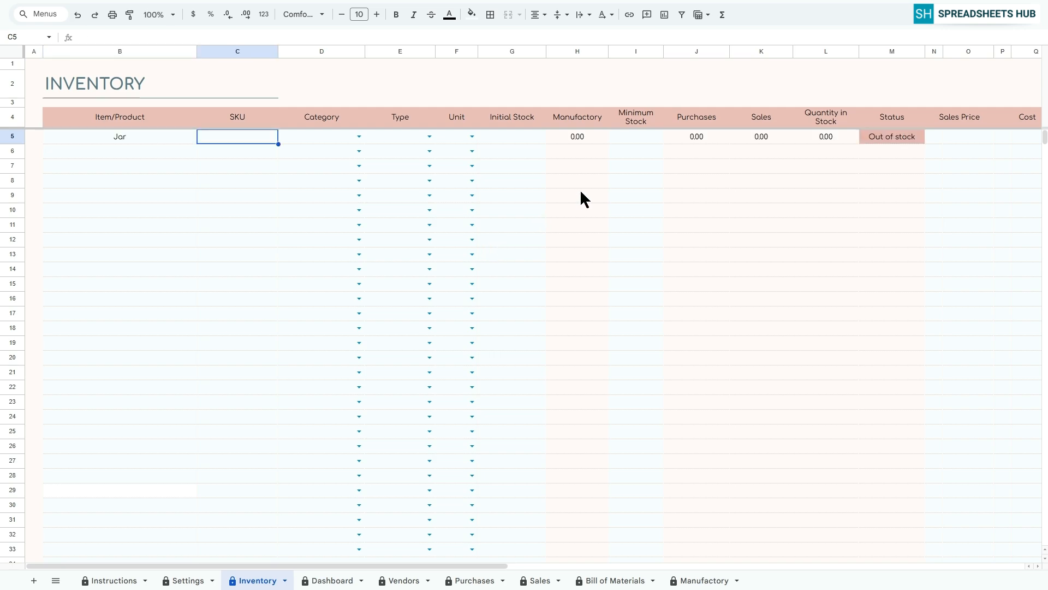
text(JAR-250)
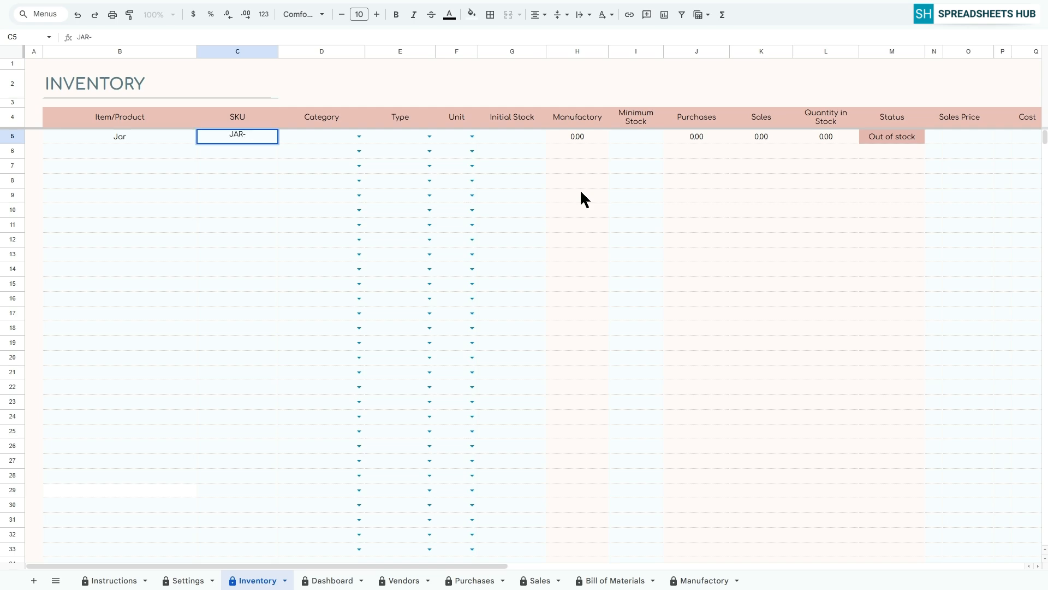
key(Return)
Choose category Packaging, type Material and unit bottle for the Jar item.
click(359, 136)
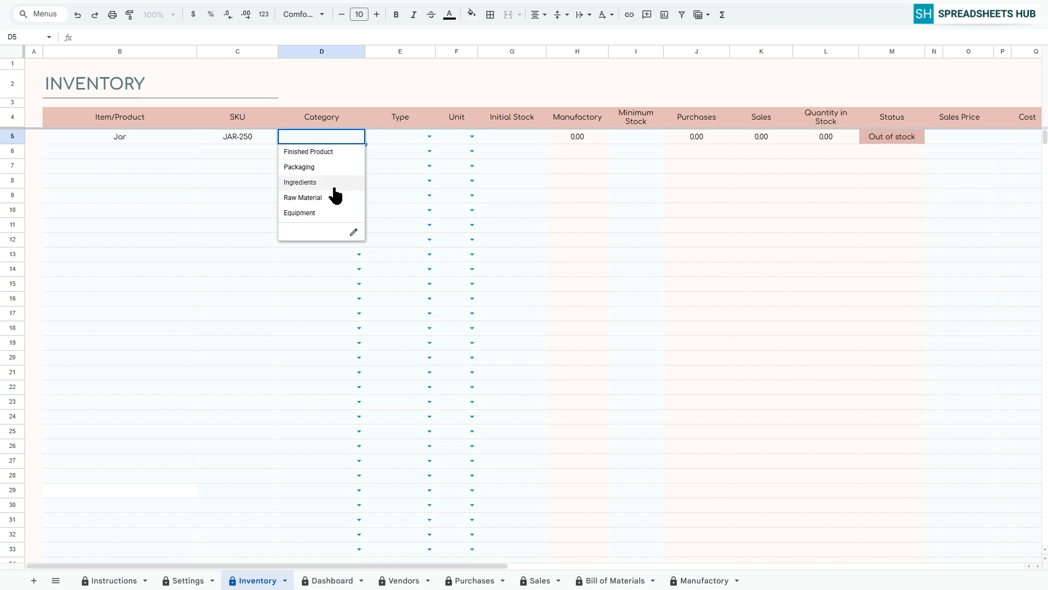
click(328, 167)
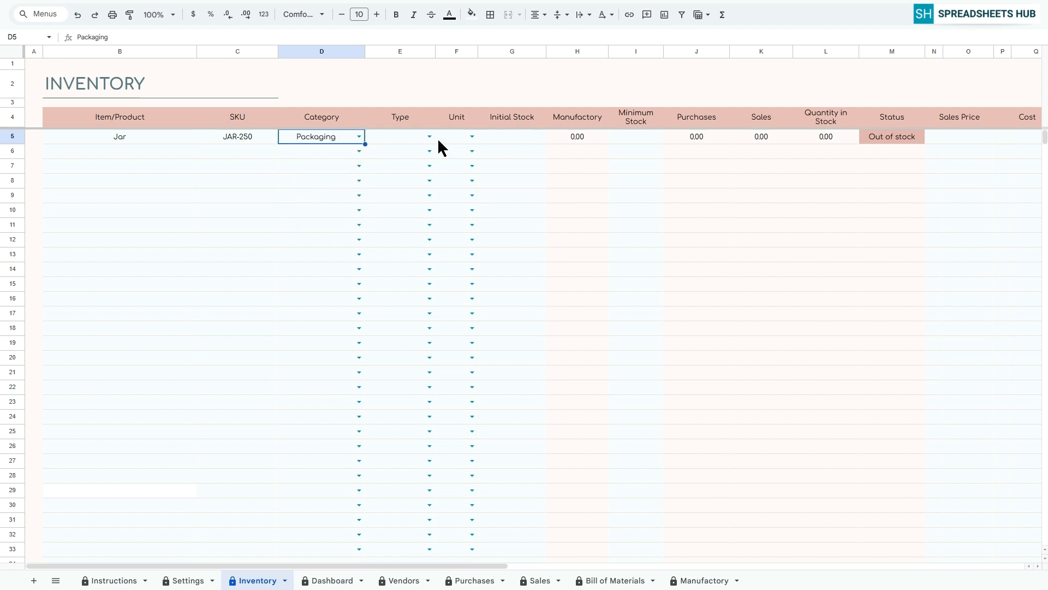
click(429, 140)
click(407, 167)
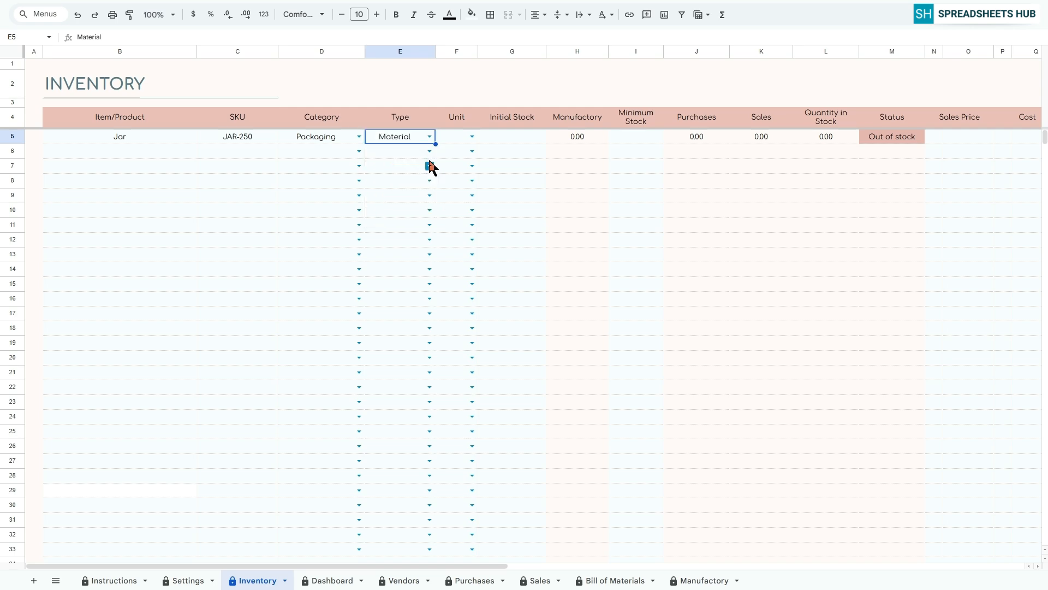
click(472, 137)
click(458, 183)
Set the Jar item's initial stock to 50 and its minimum stock to 10.
key(Tab)
text(50)
key(Return)
click(635, 140)
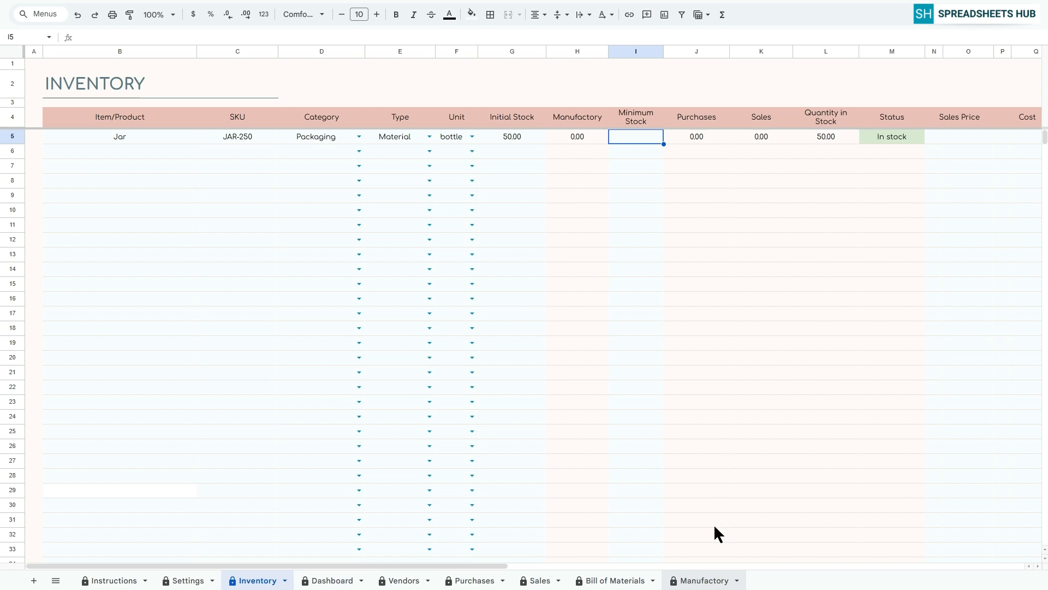
text(10)
key(Return)
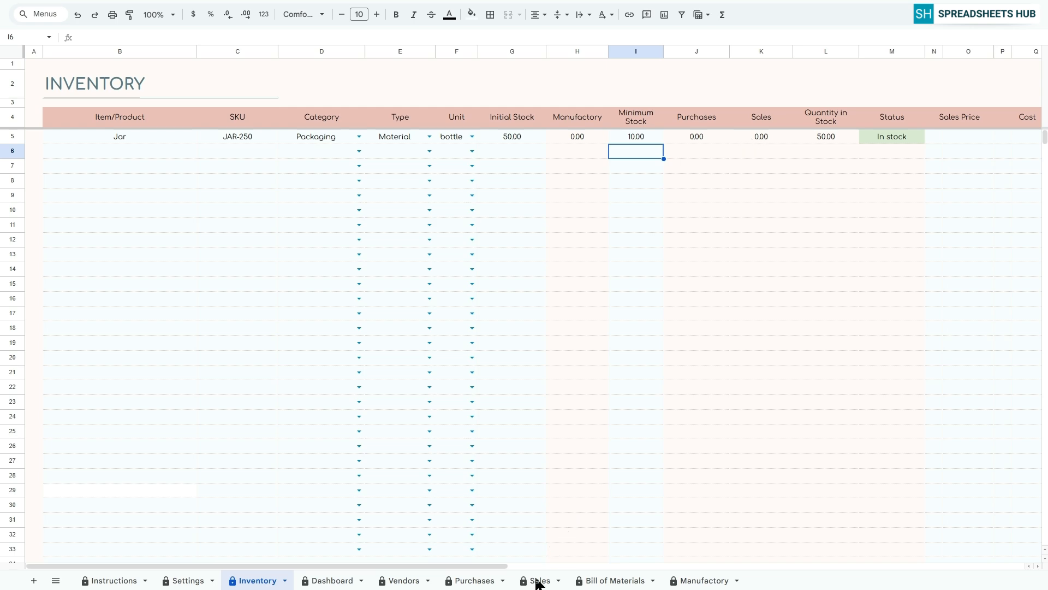
Set the Jar item's sales price to $15 and its cost to $10.
click(822, 138)
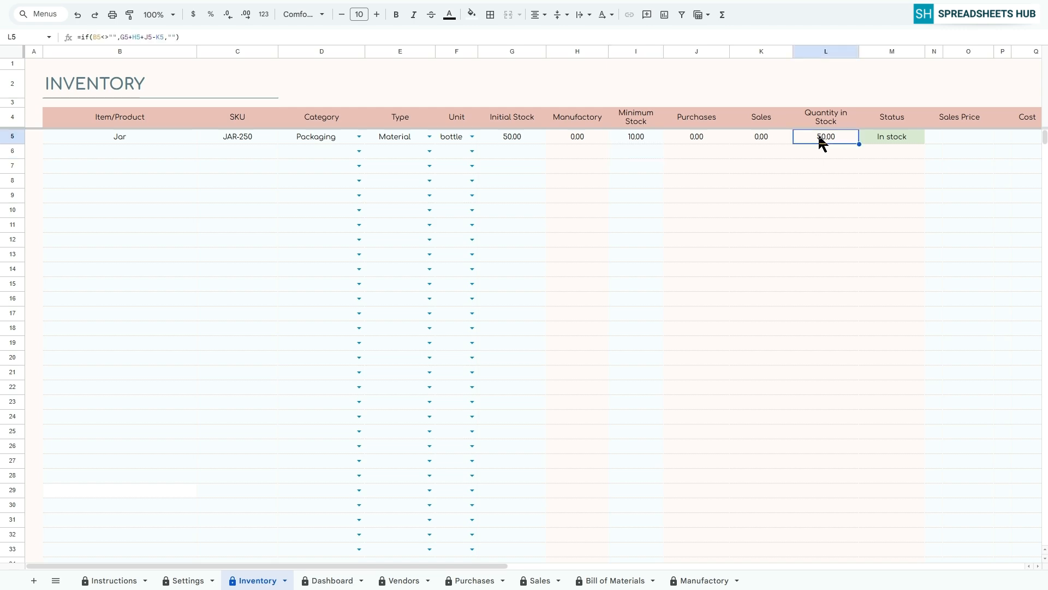
click(885, 136)
drag(503, 566, 611, 566)
click(727, 137)
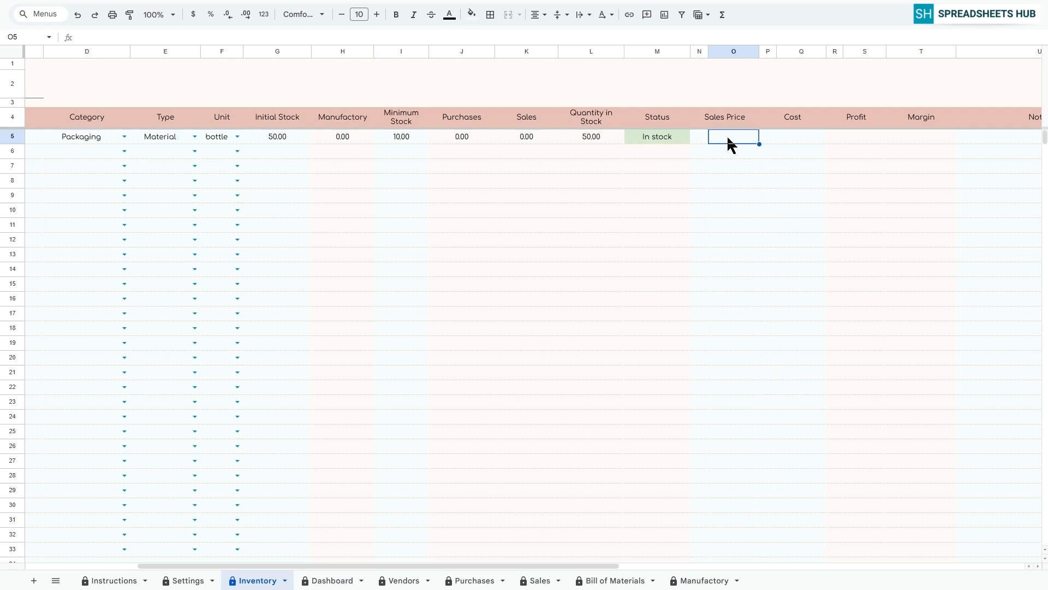
text(15)
key(Return)
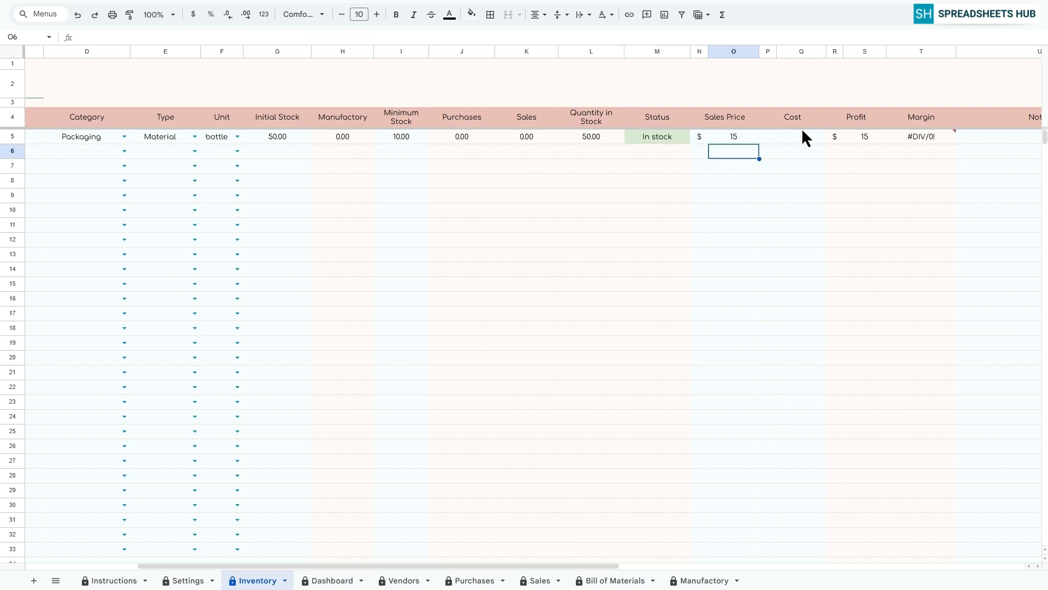
key(Up)
key(Right)
key(Right)
text(10)
key(Return)
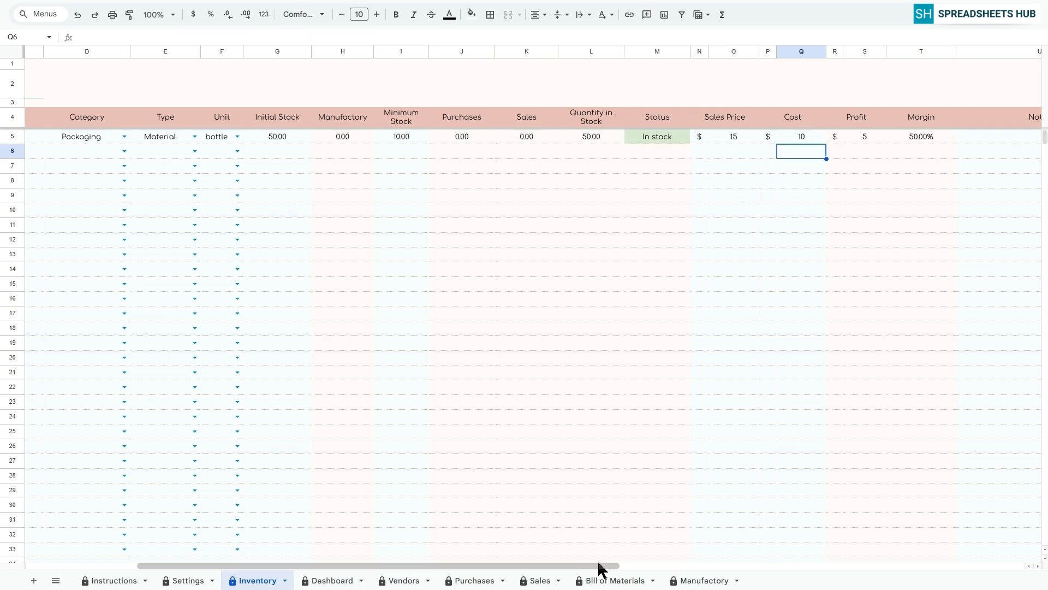
drag(601, 565, 687, 567)
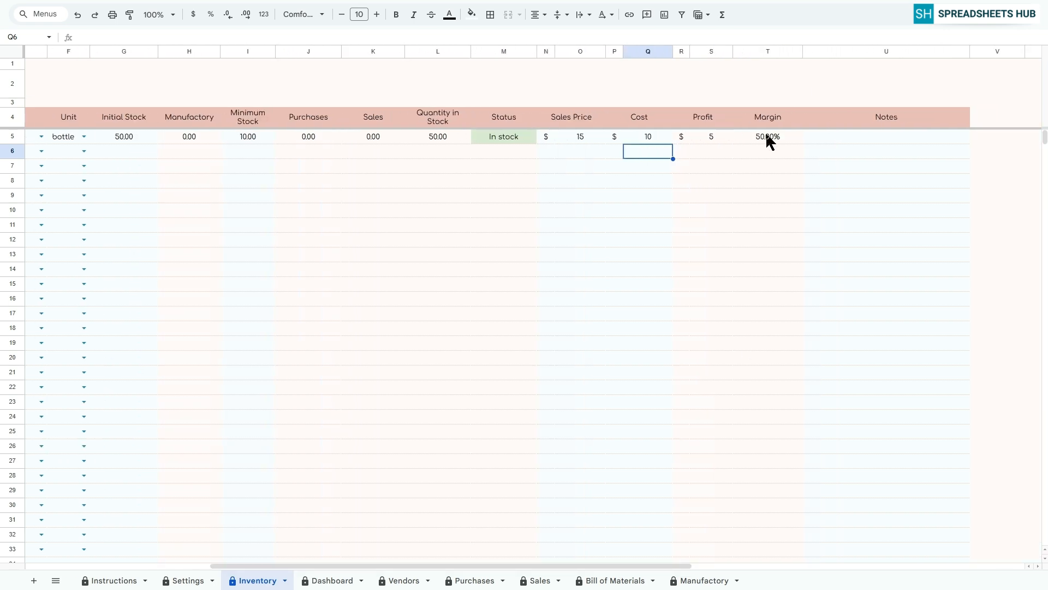
click(830, 138)
Add the item BL Lemon Jam 500 ml with SKU JAM-BLL-500 in row 6.
drag(506, 566, 229, 562)
click(93, 152)
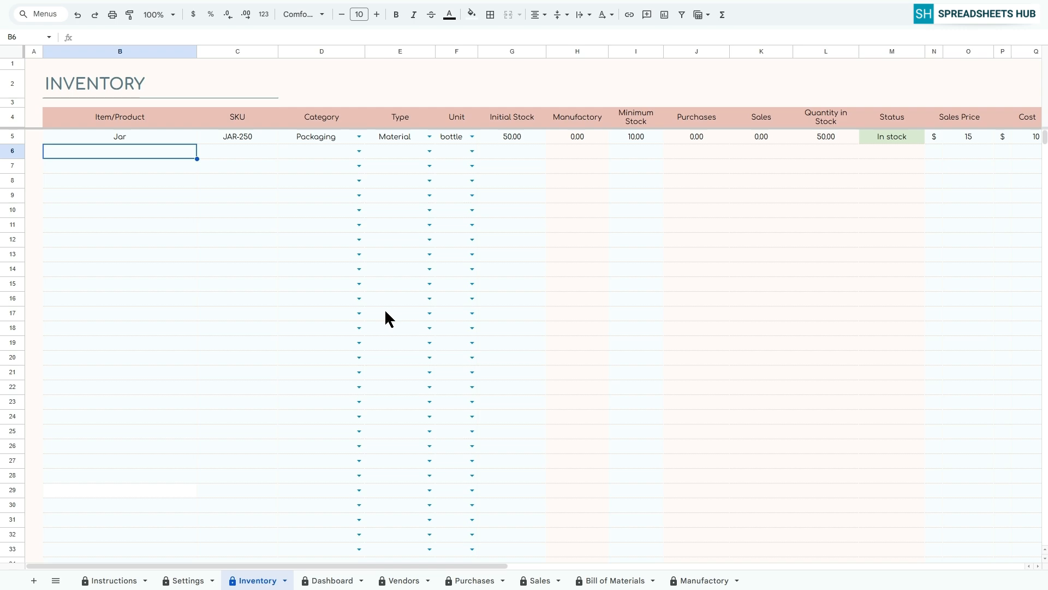
text(BL Lemon Jam 500 ml)
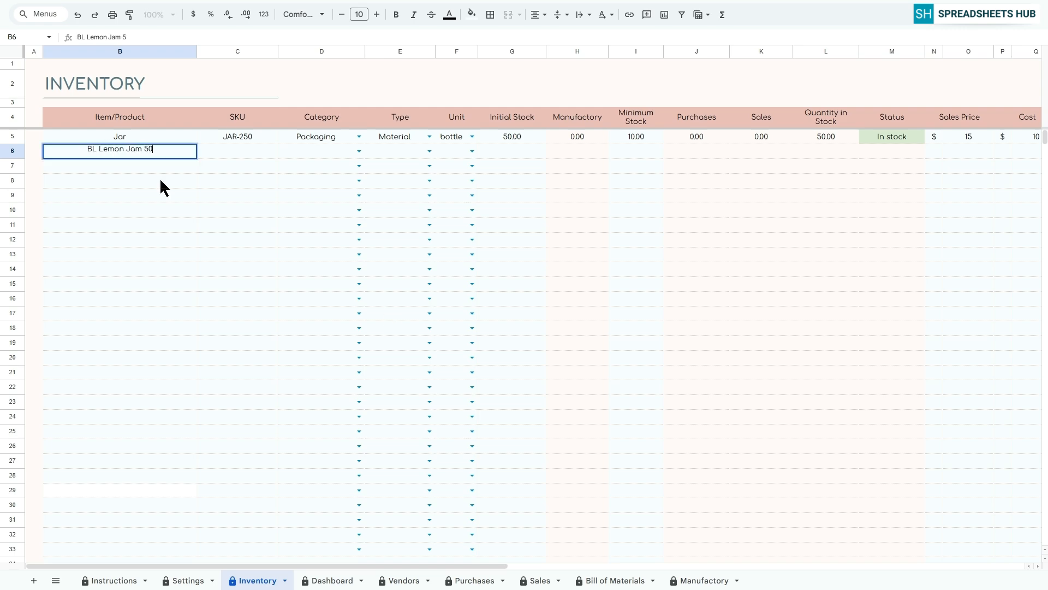
key(Tab)
text(JAM-BLL-500)
key(Return)
Choose category Finished Product, type Product and unit box for the BL Lemon Jam item.
click(360, 151)
click(322, 181)
click(429, 151)
click(400, 182)
click(473, 151)
click(452, 212)
Enter initial stock 25, minimum stock 5, sales price $60 and cost $30 for the BL Lemon Jam item.
drag(554, 565, 618, 566)
click(750, 152)
text(60)
drag(818, 137, 813, 151)
text(30)
Add the item Gift Mix 3*250 with SKU JAM-GM-250*3 in row 7.
drag(369, 565, 268, 566)
click(120, 166)
text(Gift Mix 3*250)
key(Tab)
text(JAM-GM-250*3)
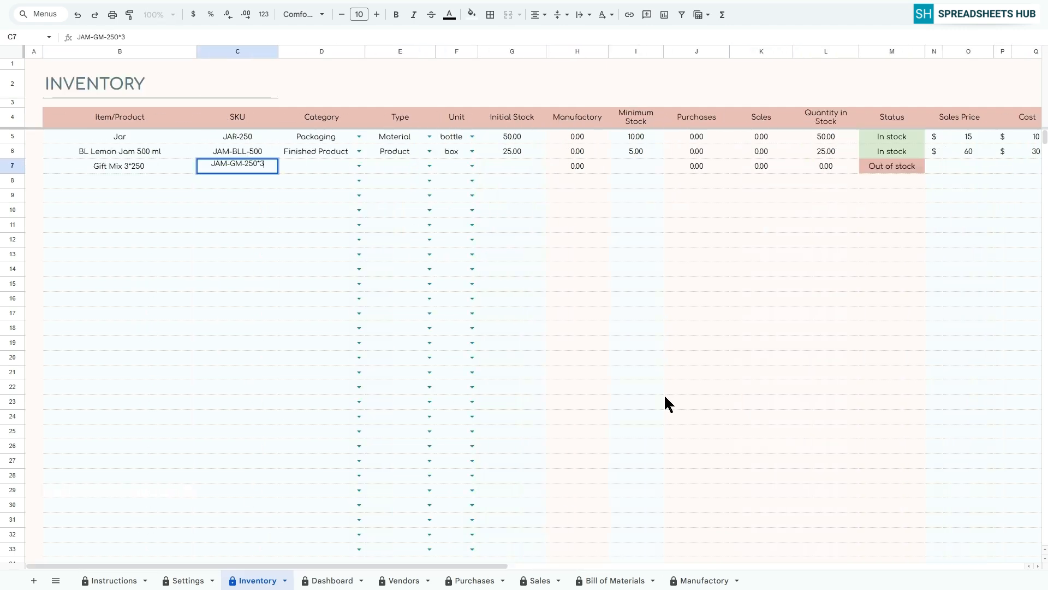
Choose category Finished Product, type Product and unit box for the Gift Mix item.
click(359, 166)
click(322, 196)
click(430, 166)
click(401, 196)
click(472, 166)
click(452, 226)
Enter initial stock 19, minimum stock 3, sales price $100 and cost $50 for the Gift Mix item.
click(512, 166)
text(19)
click(636, 166)
text(3)
click(969, 166)
text(100Strawberries)
Add Strawberries in row 8 with SKU ING-STR, category Ingredients, type Material and unit kg.
key(Tab)
text(ING-STR)
click(360, 180)
click(301, 226)
click(429, 181)
click(400, 212)
click(473, 181)
click(454, 196)
Enter initial stock 30, minimum stock 10, sales price $40 and cost $25 for Strawberries.
click(512, 181)
text(30)
key(Return)
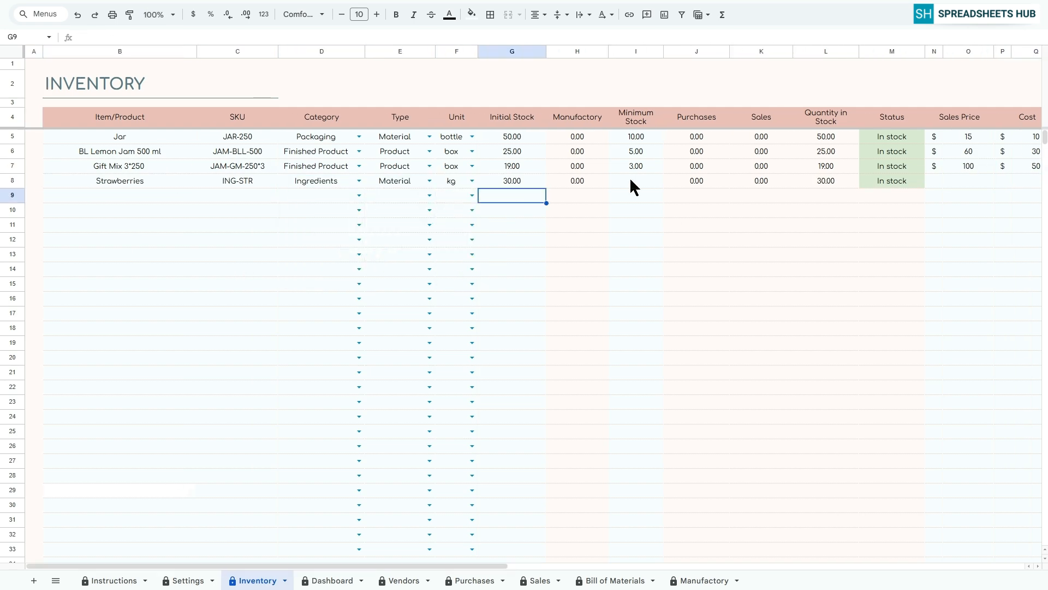
text(25)
Add Sugar in row 9 with SKU ING-SUG, category Ingredients, type Material and unit kg.
click(120, 196)
text(Sugar)
key(Tab)
text(ING-SUG)
click(359, 196)
click(300, 241)
click(430, 195)
Enter initial stock 10, minimum stock 1, sales price $25 and cost $15 for Sugar.
click(516, 196)
text(10)
click(633, 195)
text(1)
click(969, 195)
text(25)
key(Tab)
key(Tab)
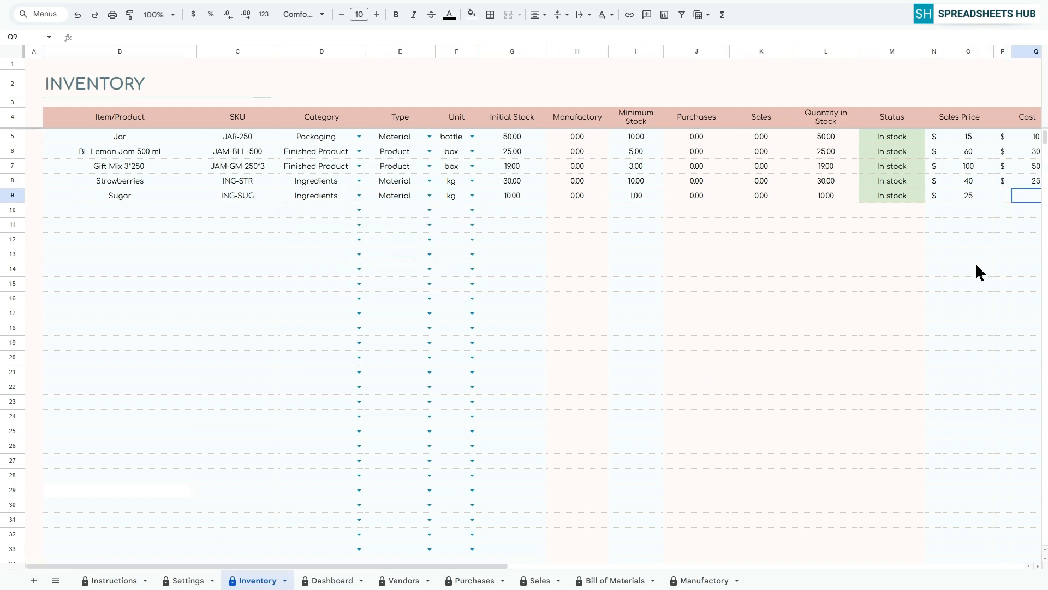
text(15)
text(ING-PEC)
Add Pectin in row 10: SKU ING-PEC, Ingredients, Material, unit kg, initial stock 5, minimum stock 1, sales price $10, cost $5.
key(Tab)
click(454, 211)
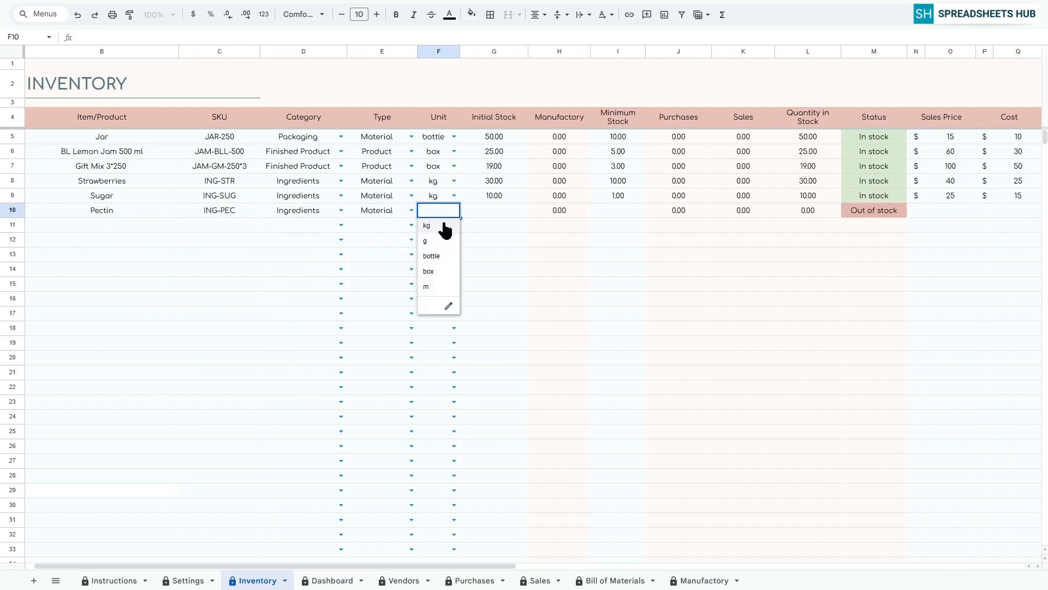
click(429, 226)
text(51105)
Add the item Metal Lid with SKU PFG-LID in row 11.
click(87, 224)
text(Metal Lid)
key(Tab)
text(PFG-LID)
Set Metal Lid to Packaging, Material and unit box, with initial stock 4, minimum stock 1, sales price $10 and cost $10.
click(340, 225)
click(281, 255)
click(411, 225)
click(454, 225)
click(429, 285)
text(4110)
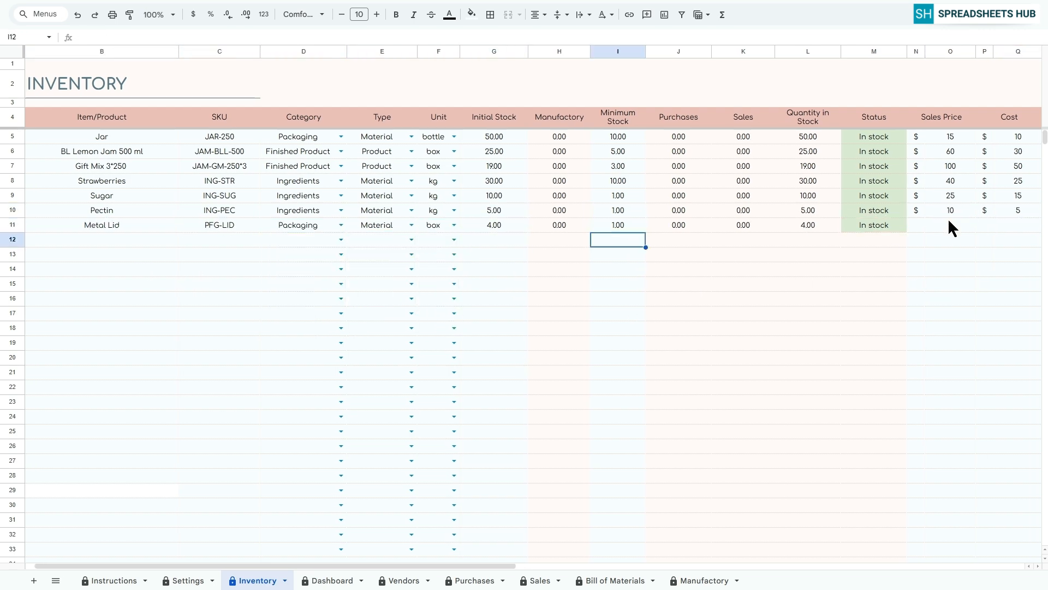
Add Raspberry Jam in row 12 with SKU JAM-RAS-500, category Finished Product, type Product and unit bottle.
click(117, 240)
text(Raspberry Jam)
key(Tab)
text(JAM-RAS-500)
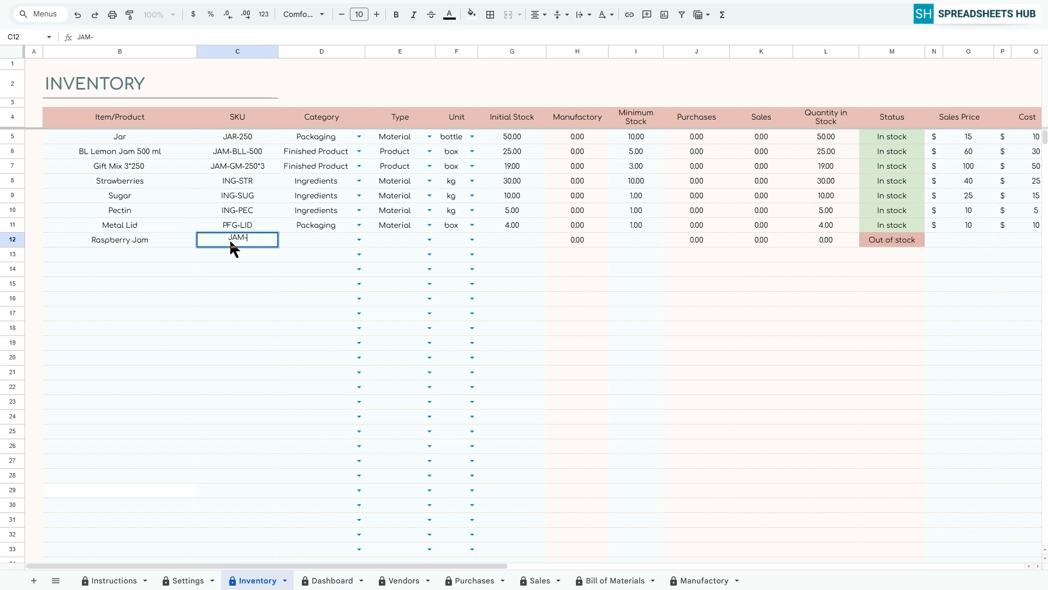
click(359, 239)
click(316, 285)
click(429, 240)
click(471, 240)
Enter initial stock 10, minimum stock 1, sales price $130 and cost $75 for Raspberry Jam.
click(511, 239)
text(10)
click(636, 239)
text(1)
click(968, 240)
text(130)
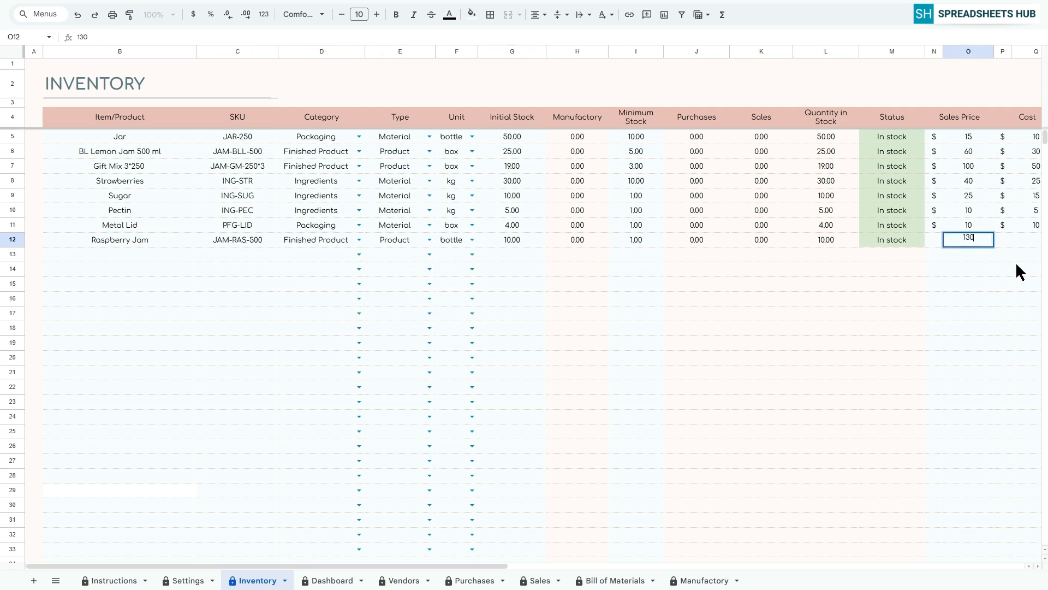
click(1031, 240)
text(75)
Add Strawberry Jam in row 13 with SKU JAM-STR, category Finished Product, type Product and unit bottle.
click(102, 254)
text(Strawberry Jam)
key(Tab)
text(JAM-STR)
key(Tab)
click(454, 255)
click(431, 300)
Enter initial stock 10, minimum stock 1, sales price $120 and cost $70 for Strawberry Jam.
click(950, 254)
text(120)
click(1018, 255)
text(70)
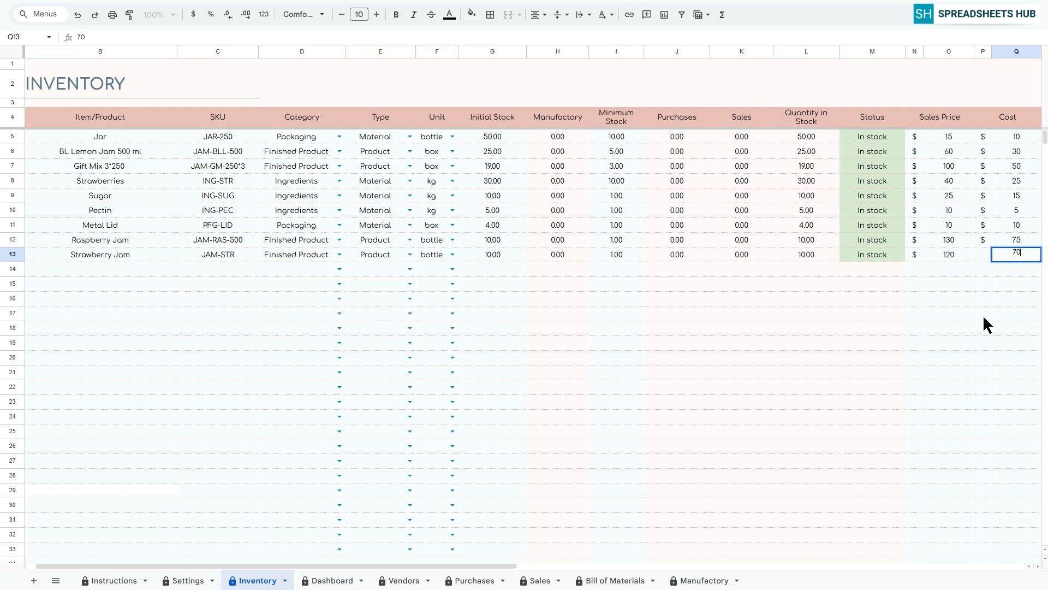
key(Return)
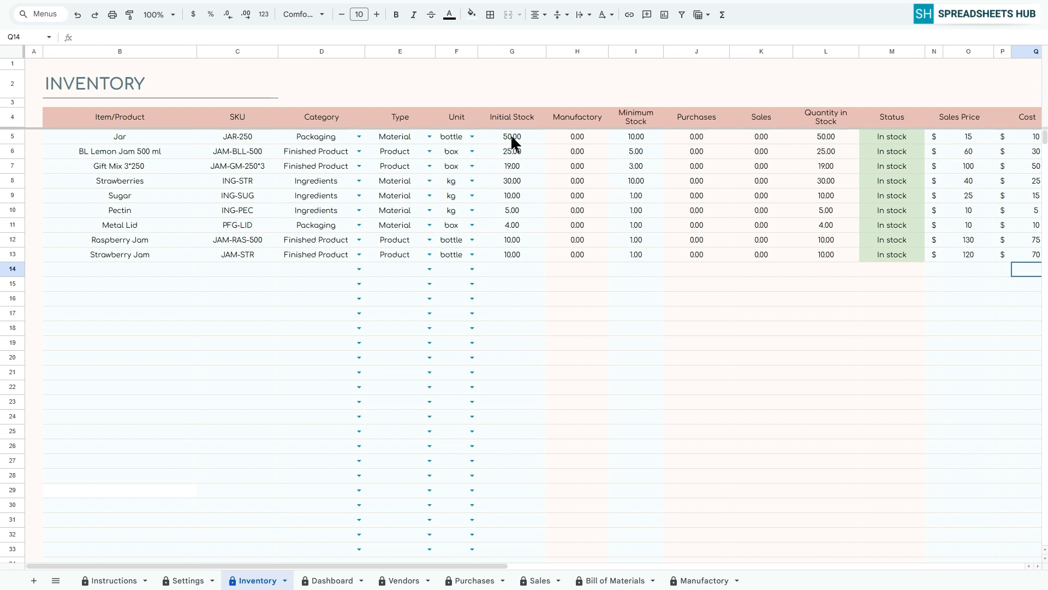
Edit the last argument of the protected Manufactory formula in the Jar row and accept the edit despite the protection.
click(582, 141)
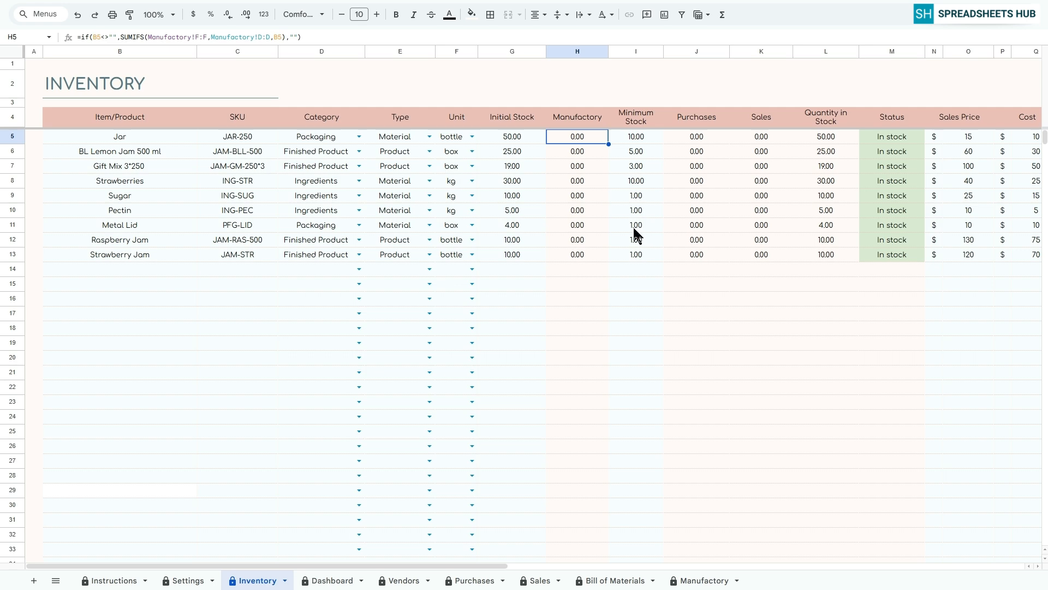
click(297, 36)
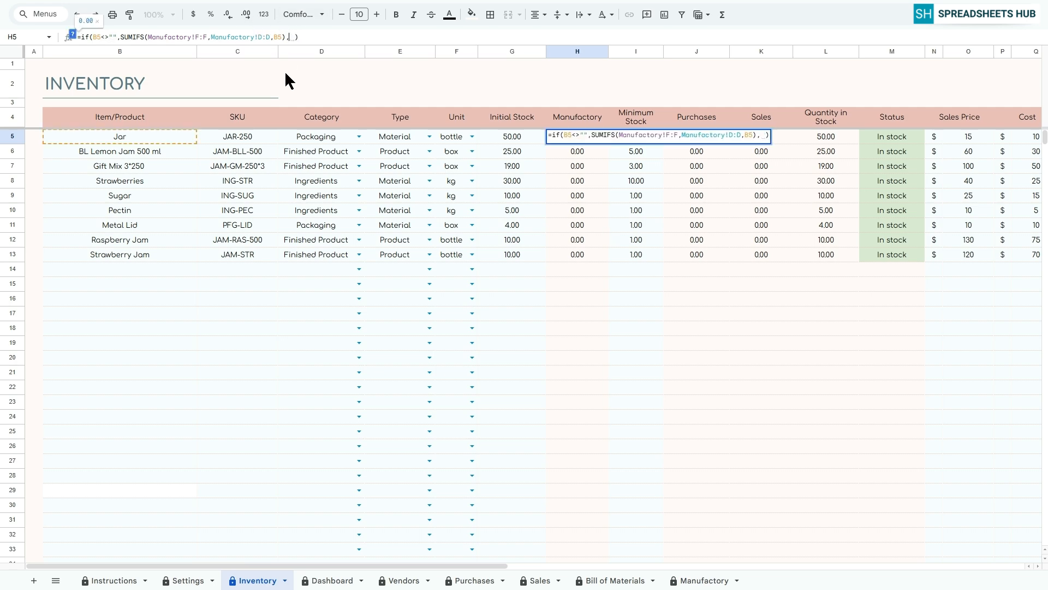
key(Return)
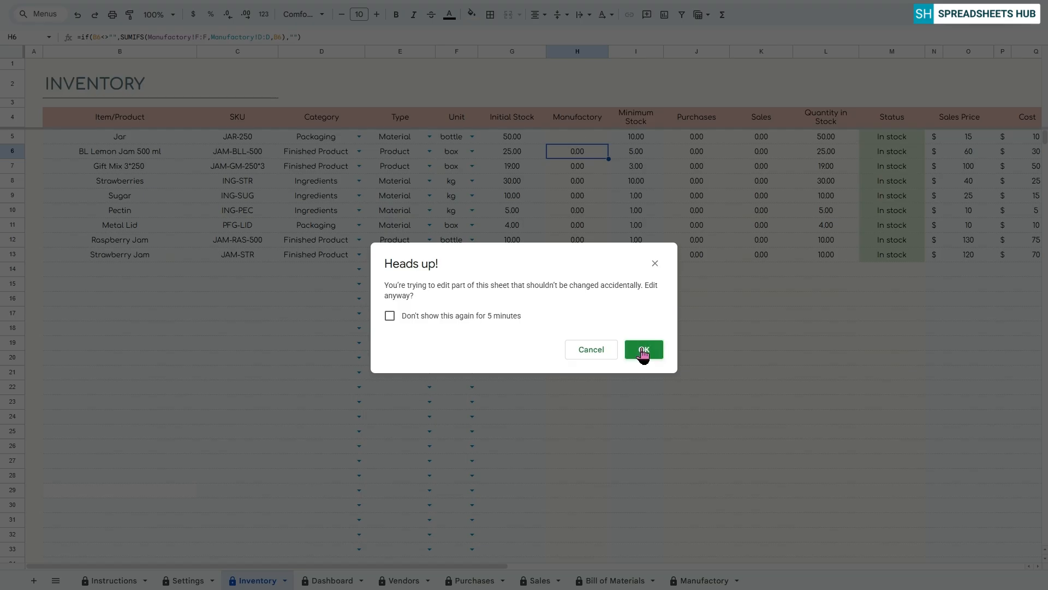
click(643, 351)
click(582, 137)
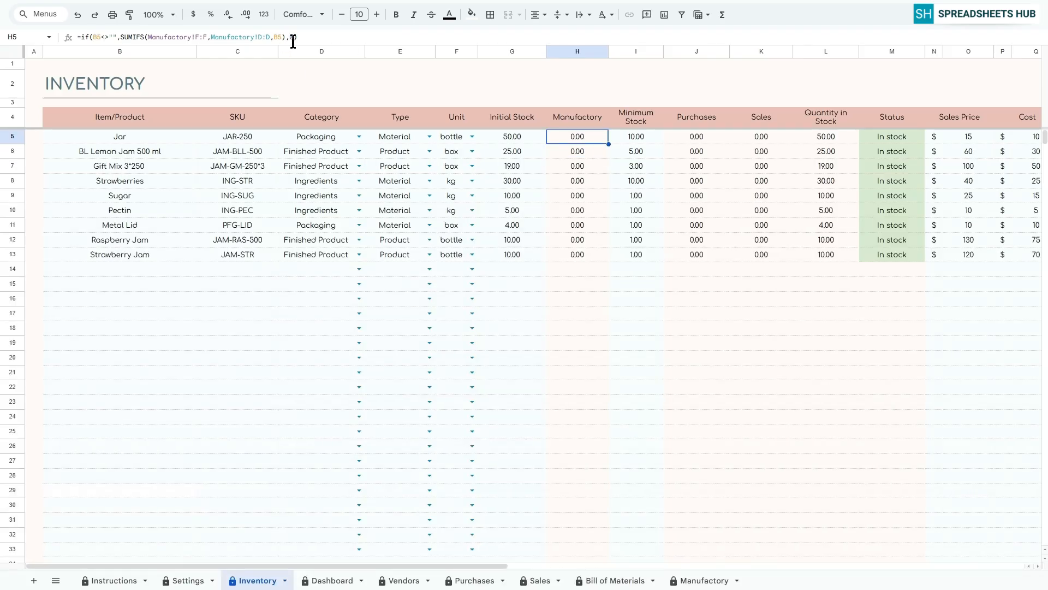
click(30, 61)
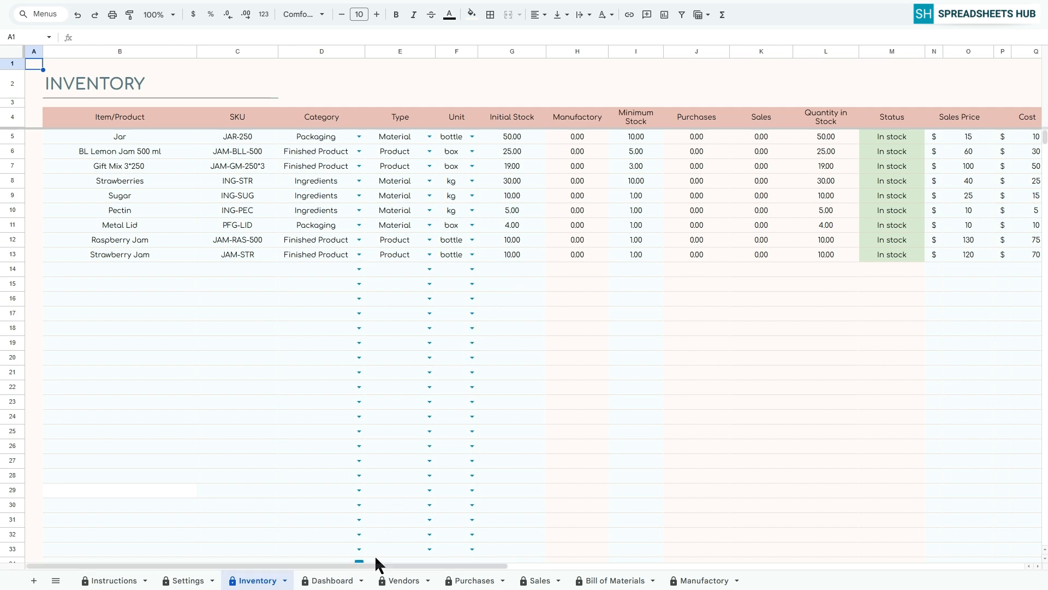
List Vendor 1, Vendor 2, Vendor 3 and Vendor 4 in the Vendor column of the Vendors sheet, starting at row 5.
click(398, 579)
scroll(436, 462, up, 8)
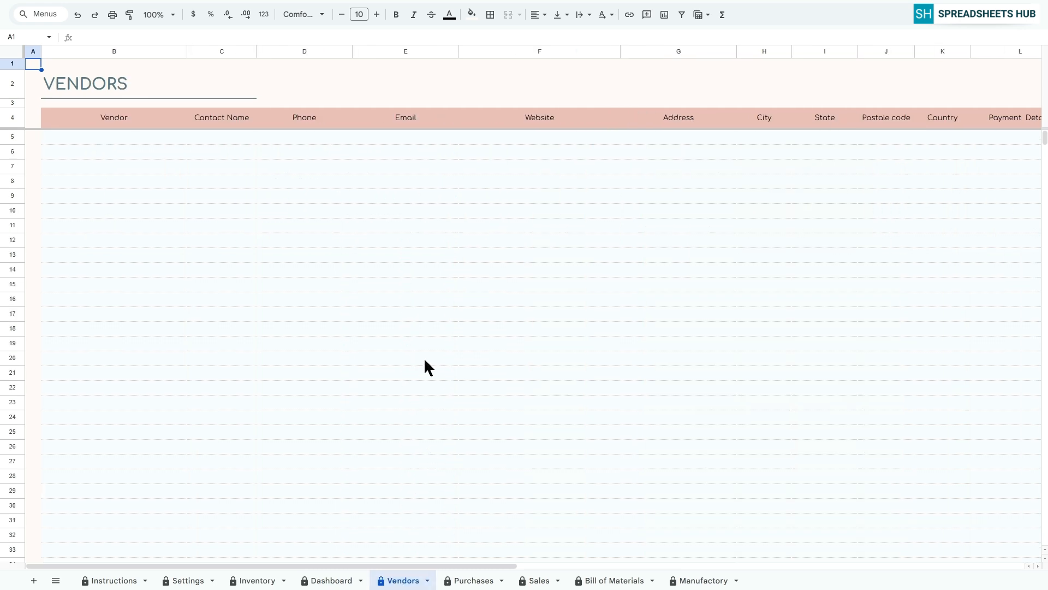
mouse_move(370, 562)
mouse_down()
mouse_move(465, 560)
mouse_move(358, 555)
mouse_up()
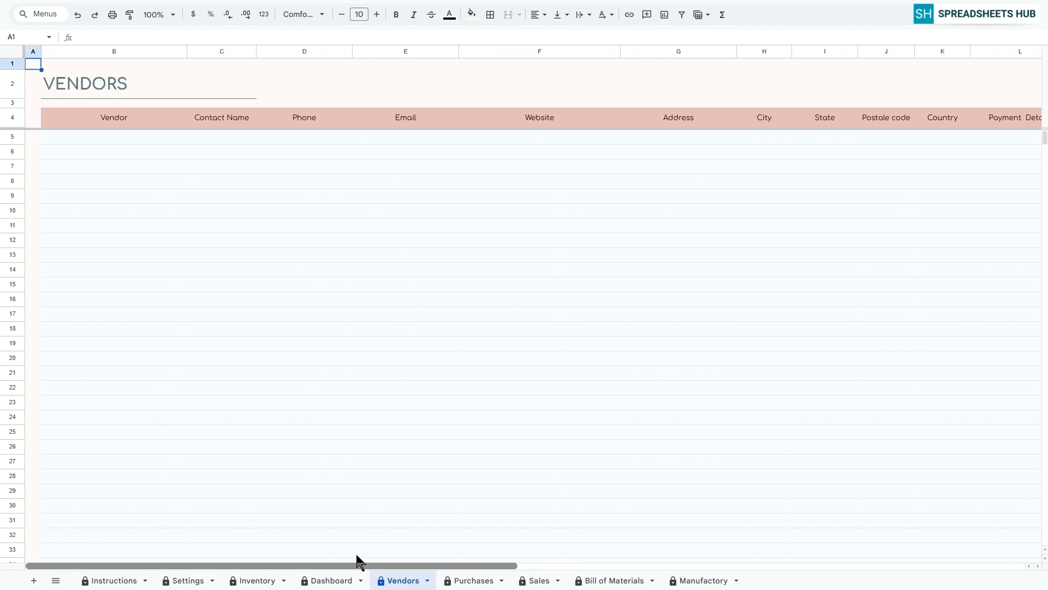
click(72, 137)
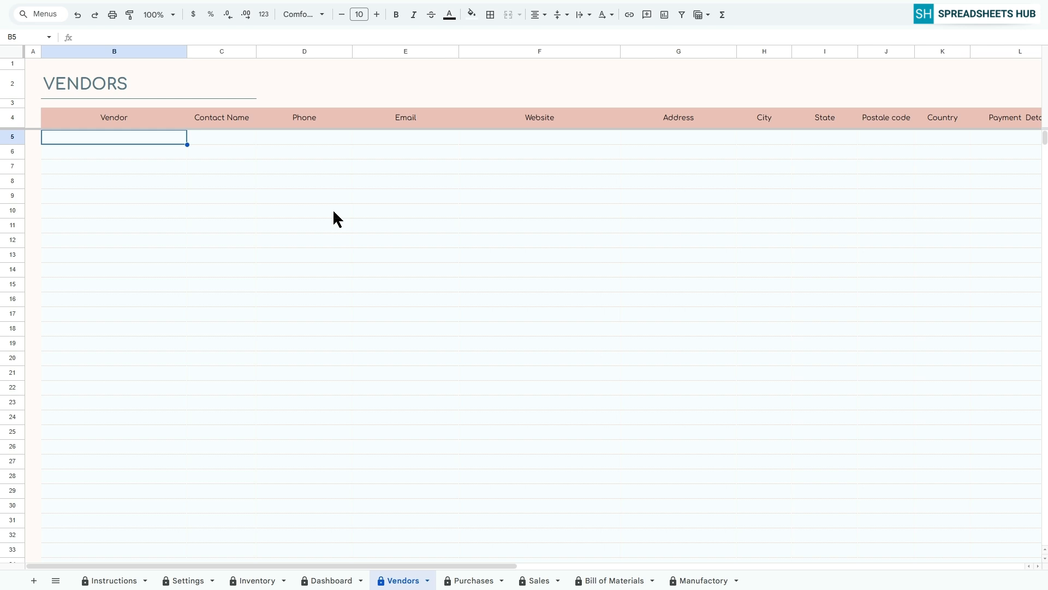
text(Vendor 1)
key(Return)
text(Vendor 2)
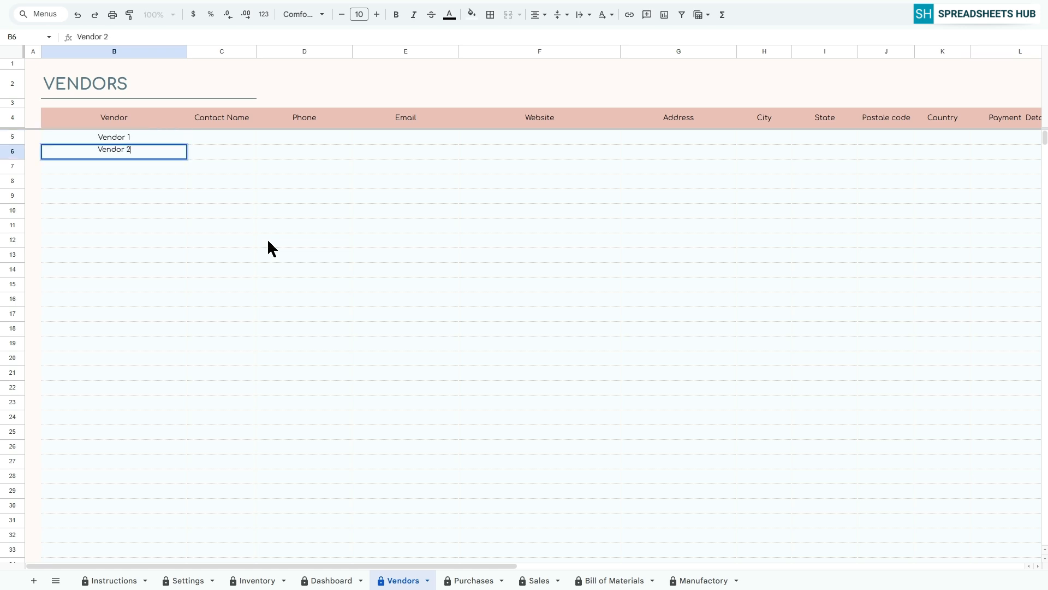
key(Return)
text(Vendor 3)
key(Return)
text(Vendor 4)
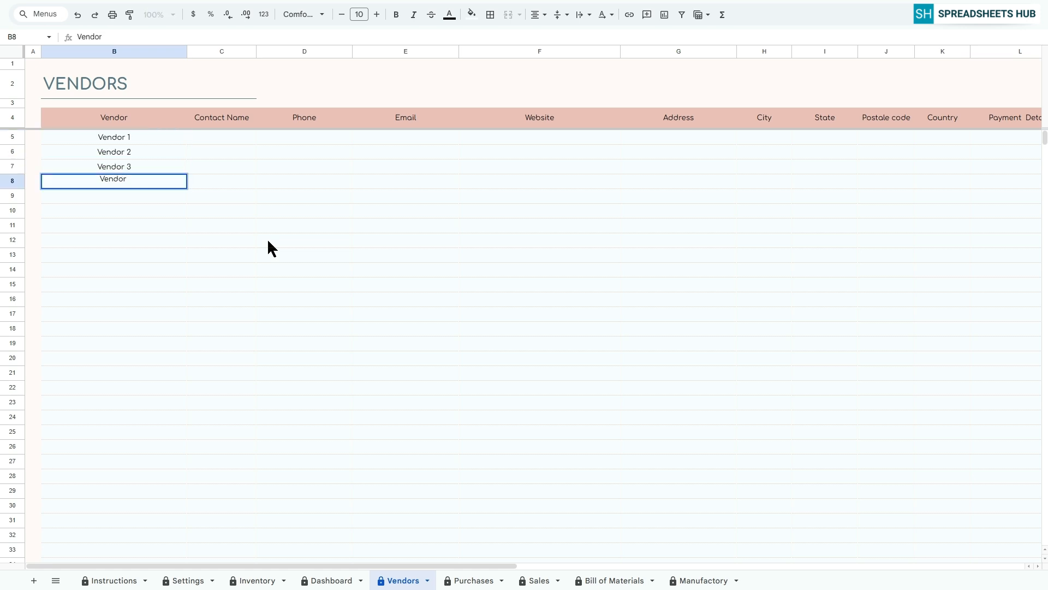
key(Return)
Fill in a contact name for each of the four vendors.
click(228, 136)
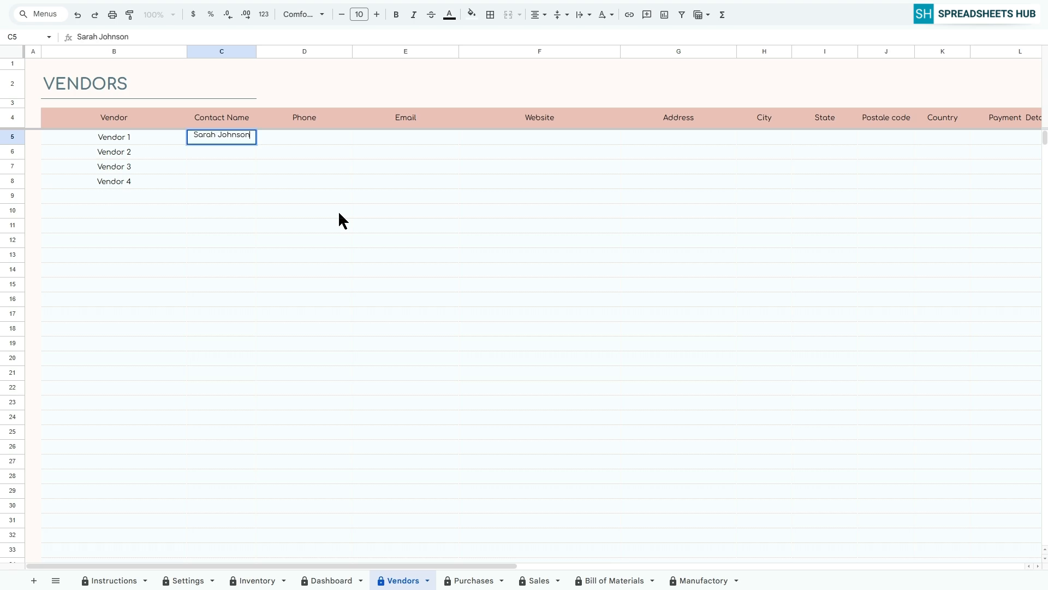
key(Return)
key(Return)
key(Return)
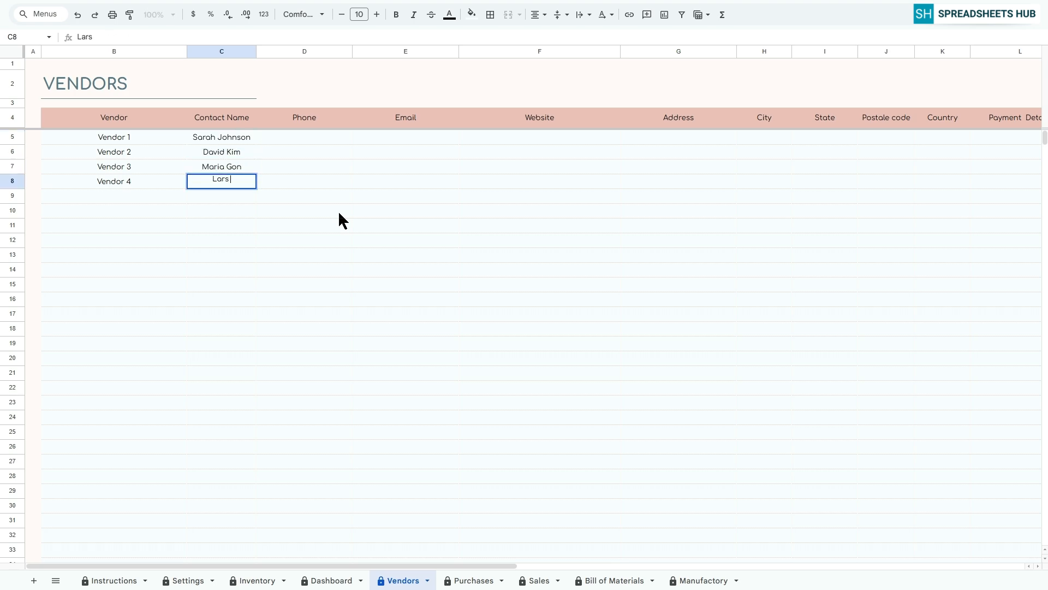
key(Return)
Enter a phone number with a leading plus sign as text for each of the four vendors.
click(325, 138)
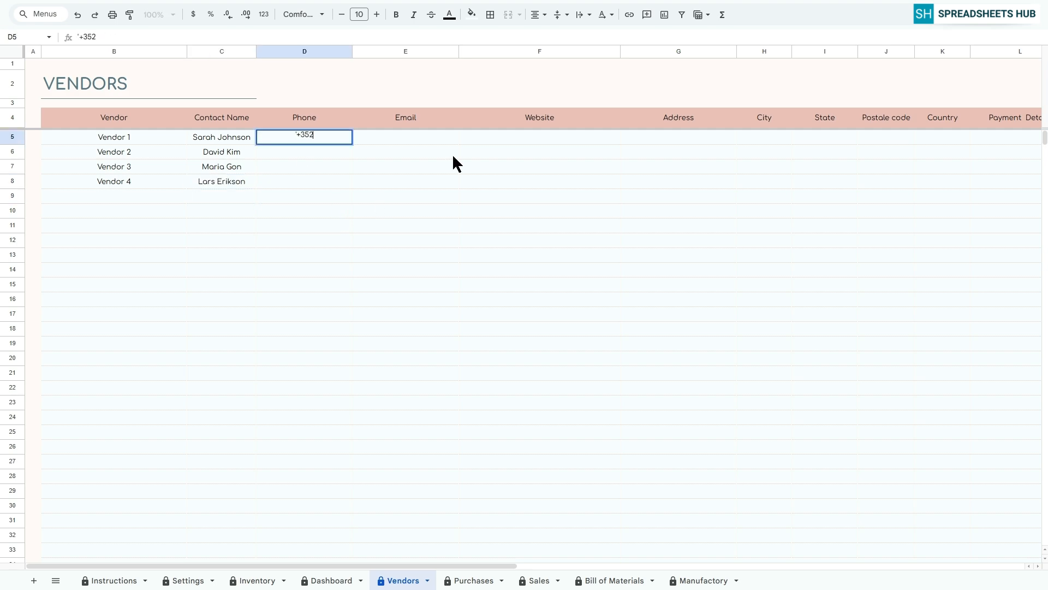
key(Return)
key(Return)
key(Return)
key(Return)
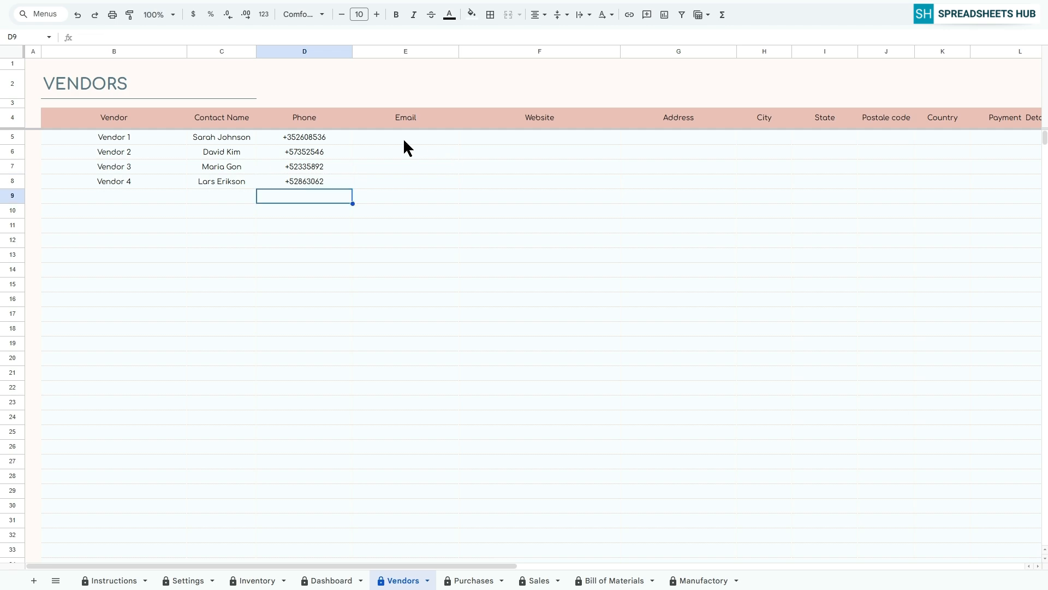
Fill in a contact e-mail address for each of the four vendors.
click(405, 137)
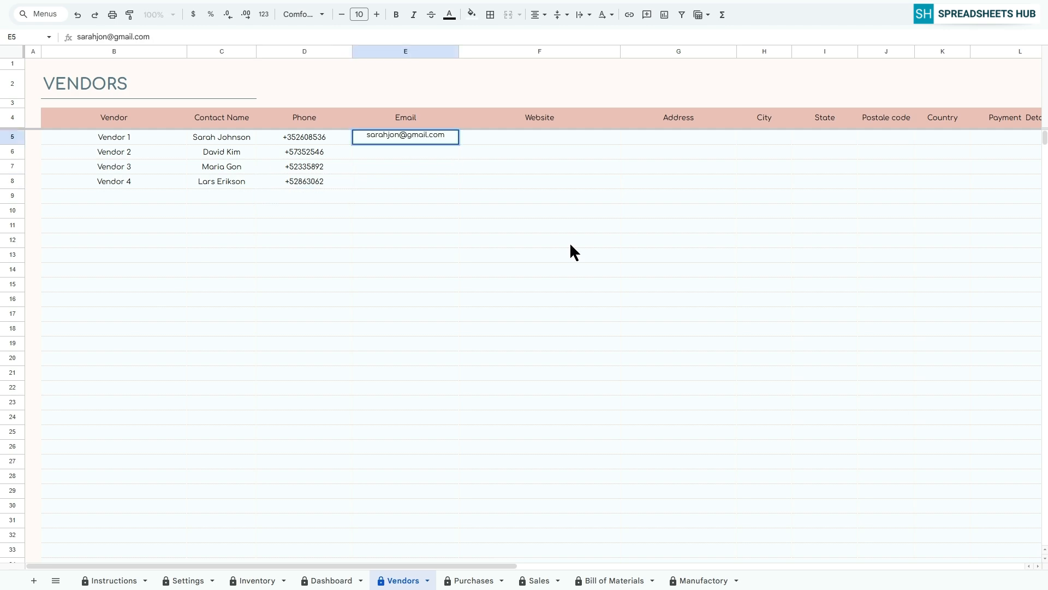
key(Return)
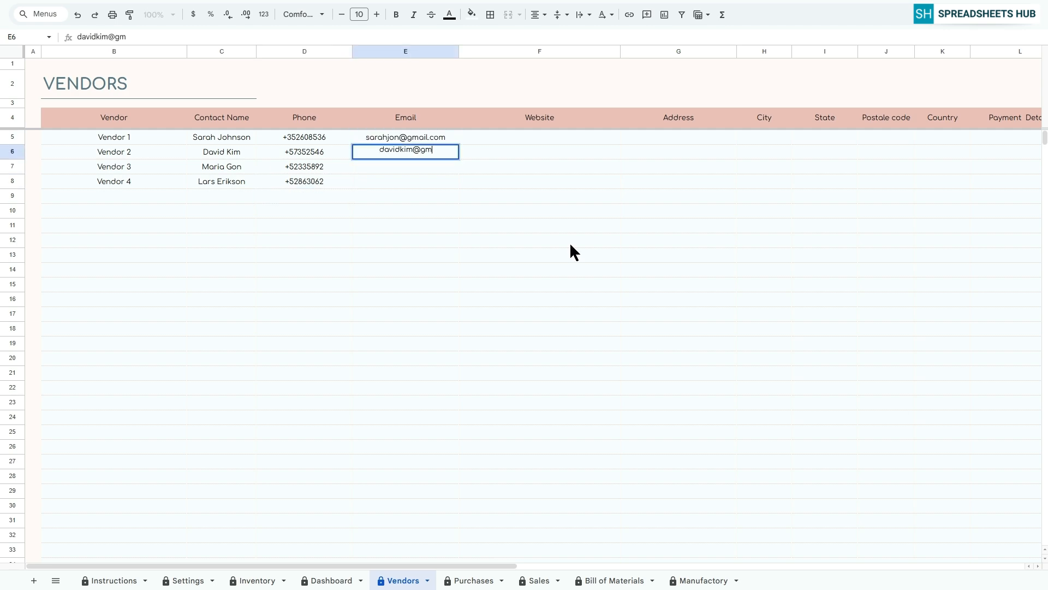
key(Return)
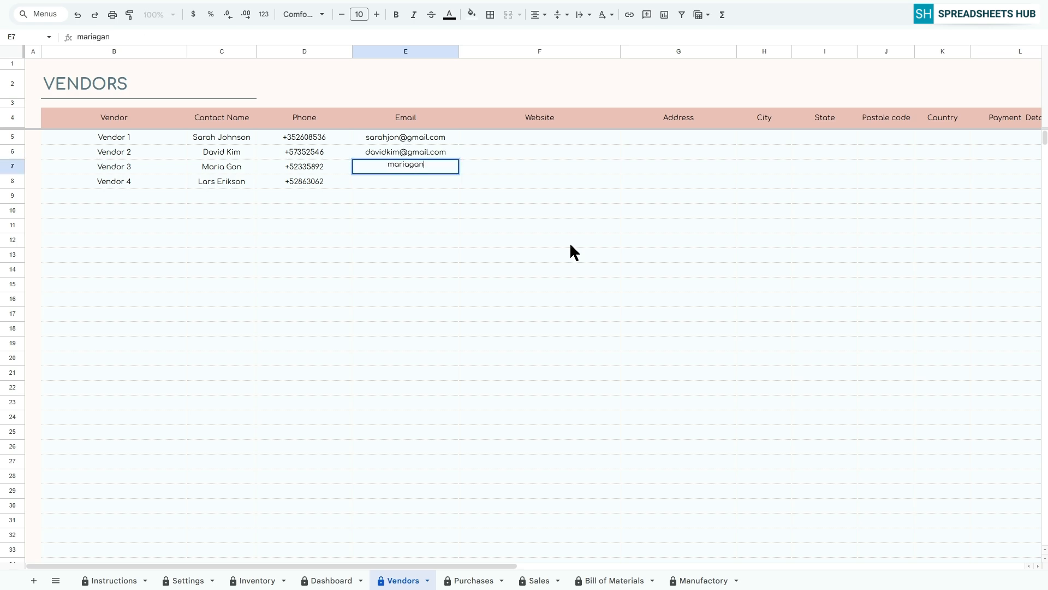
key(Return)
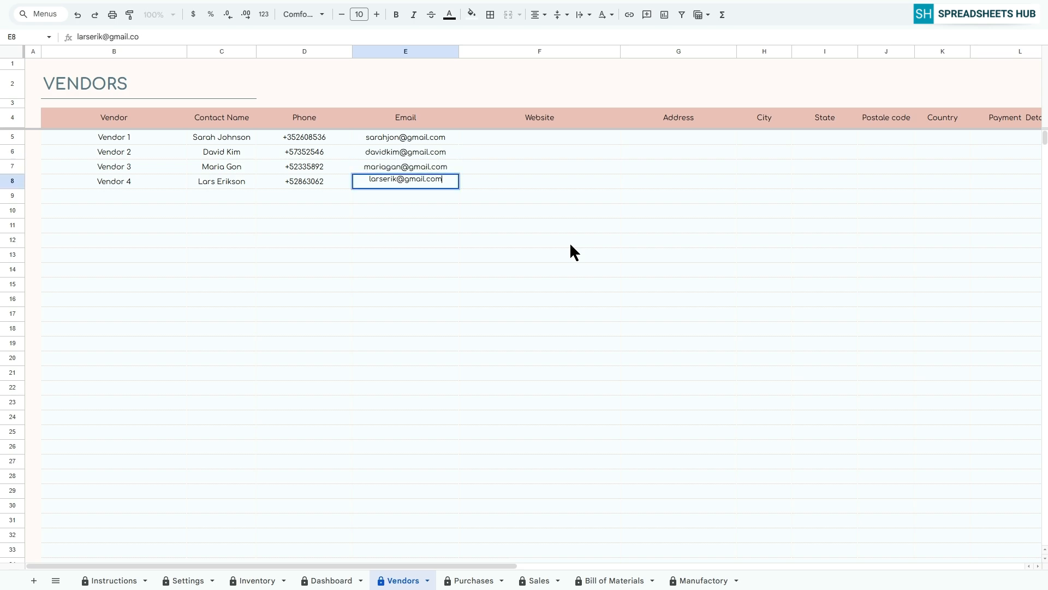
key(Return)
Enter a website address for Vendor 1 only.
click(531, 141)
text(vendor1Sarah.com)
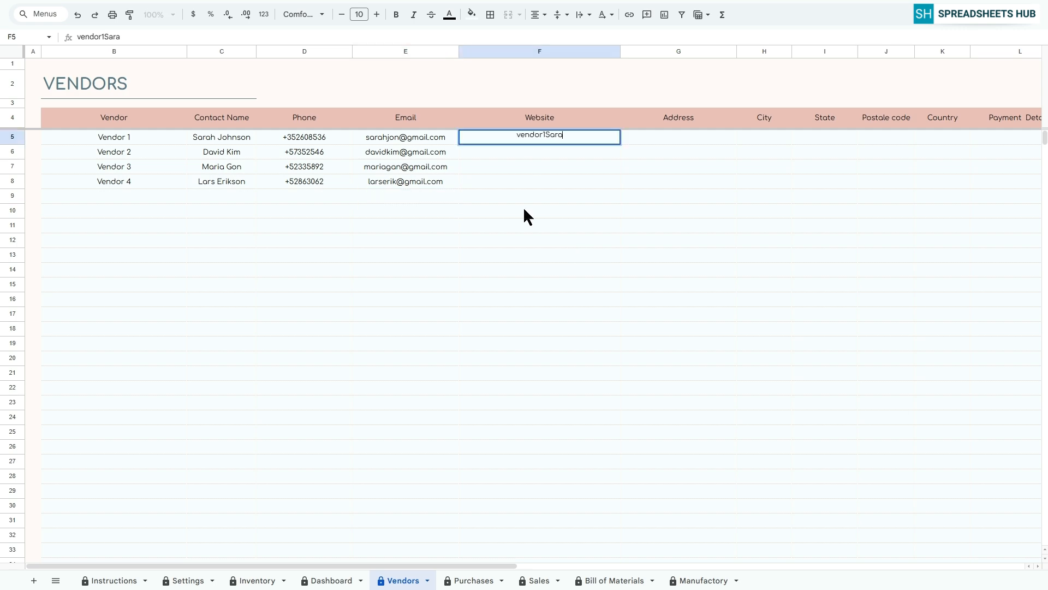
key(Return)
Fill in a street address for each of the four vendors.
click(680, 137)
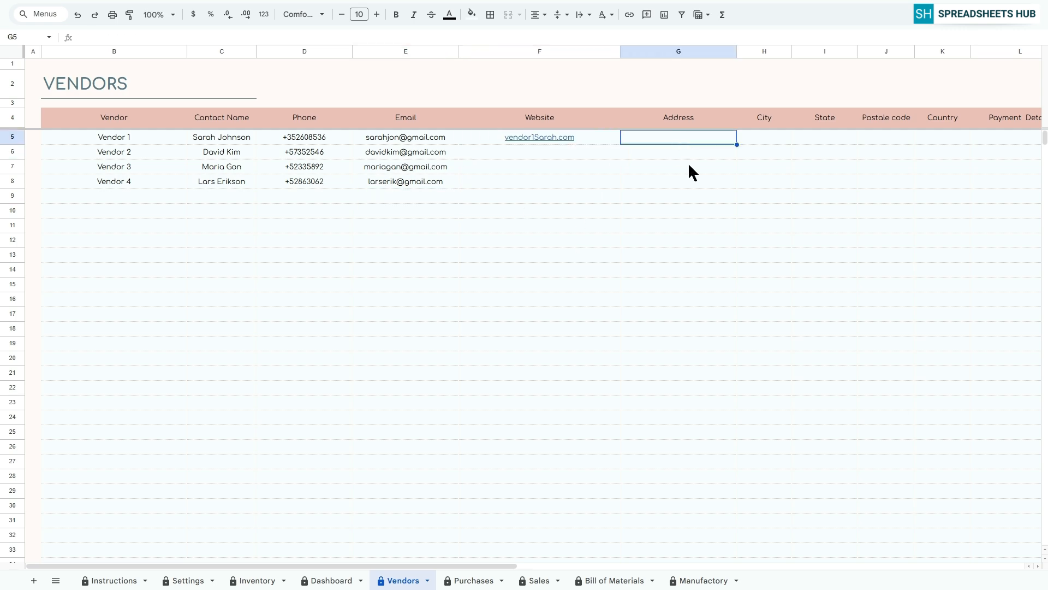
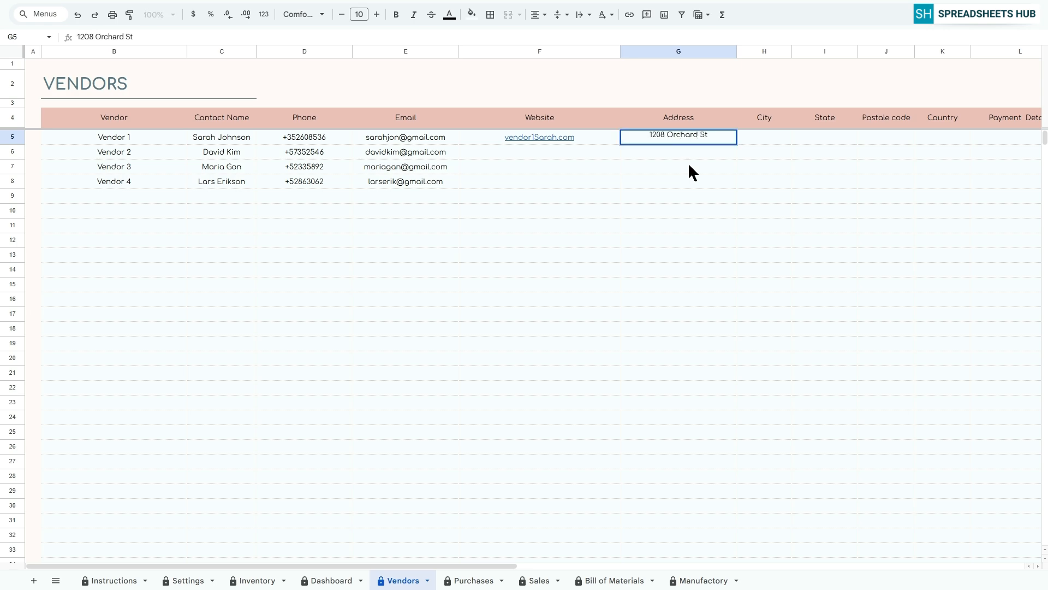
key(Return)
key(Return)
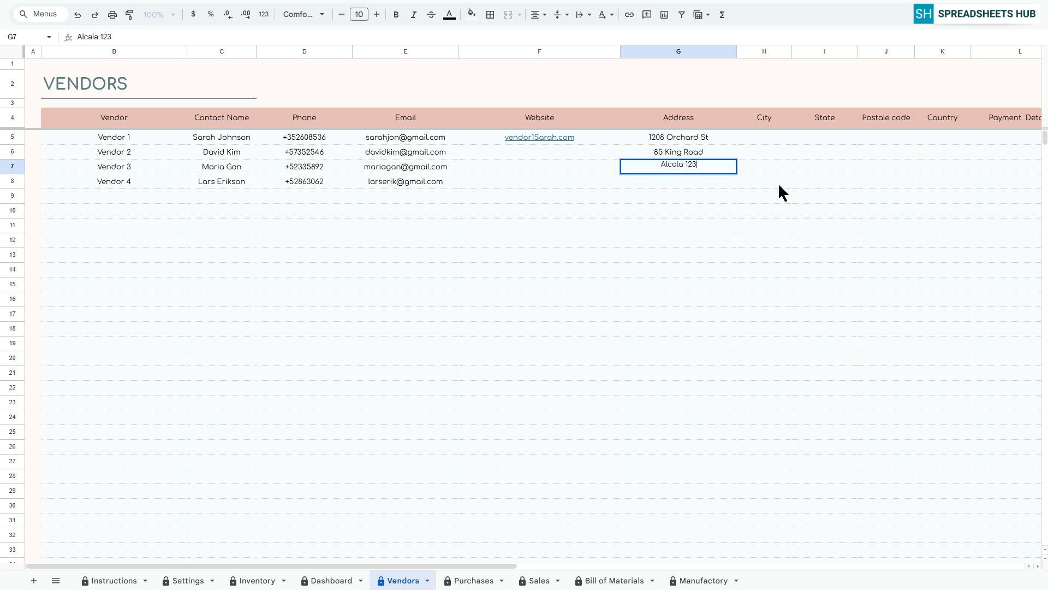
key(Return)
key(Return)
Enter the vendor cities Portland, London, Madrid and Gothenburg, with OR as the first vendor's state and a hyphen for the other three.
click(765, 138)
text(Portland)
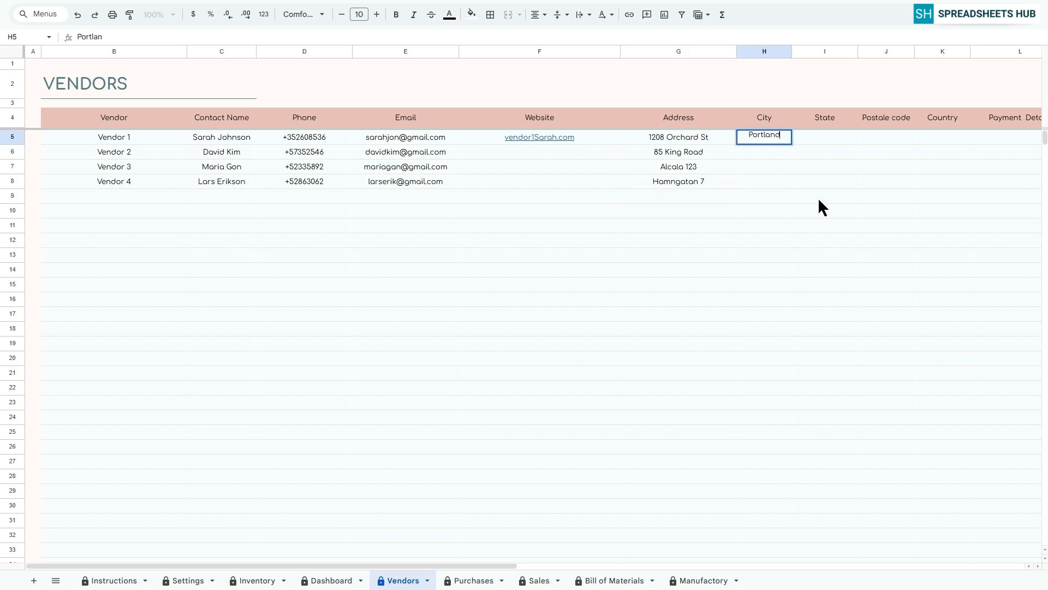
key(Return)
text(London)
key(Return)
text(Madrid)
key(Return)
text(Gothenburg)
Fill in the postal code for each of the four vendors.
key(Return)
click(824, 137)
text(OR - - -)
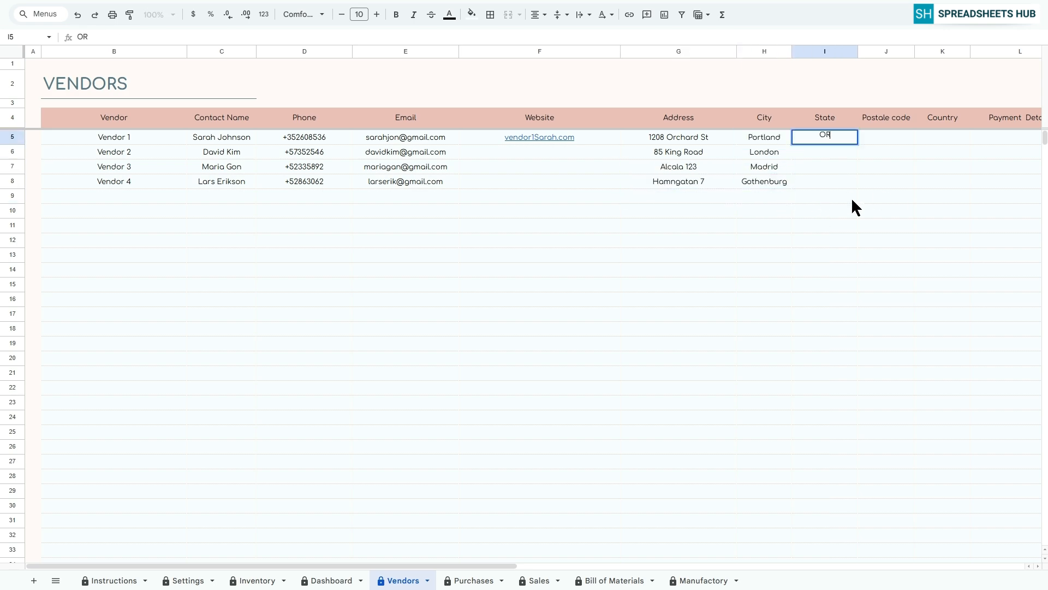
click(886, 137)
text(34349)
key(Return)
text(24685 5637)
text(9)
Enter USA, United Kingdom, Spain and Sweden as the countries of Vendors 1 to 4.
key(Return)
text(4075)
key(Return)
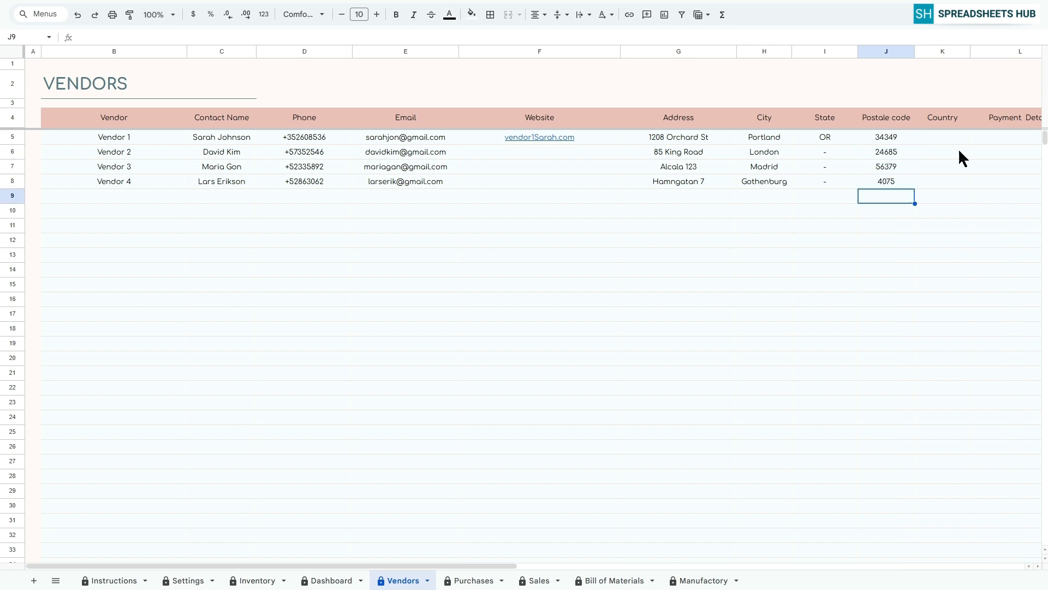
click(942, 137)
text(USA United Kingdom)
key(Return)
text(Spain)
key(Return)
text(Sweden)
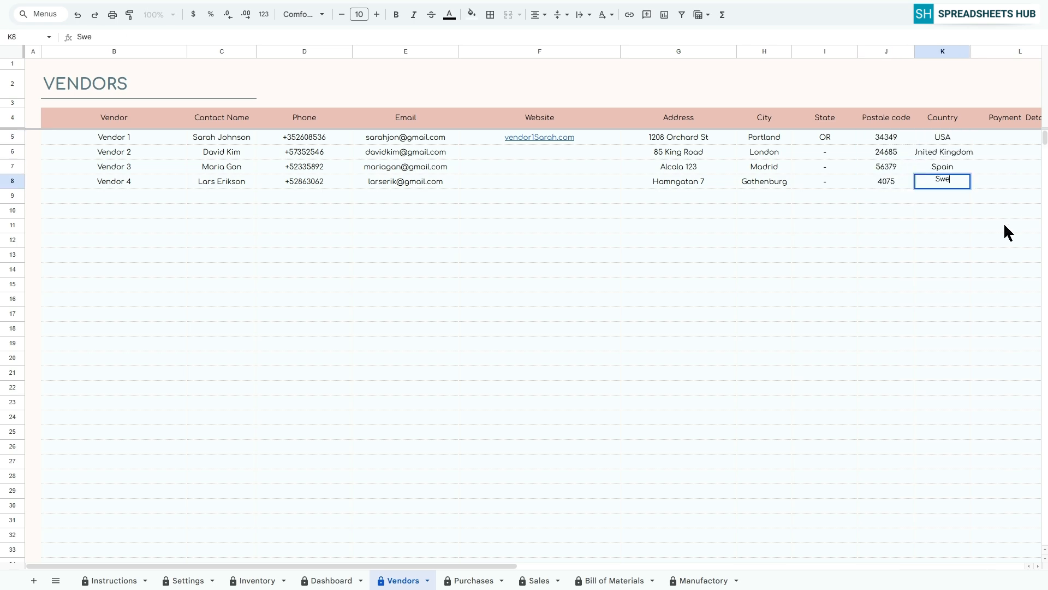
key(Return)
Enter the payment details "Net 30, Bank Transfer", "Net 15, Credit Card", "Net 45, PayPal" and "Prepaid, Wire Transfer" for Vendors 1 to 4.
drag(499, 565, 631, 566)
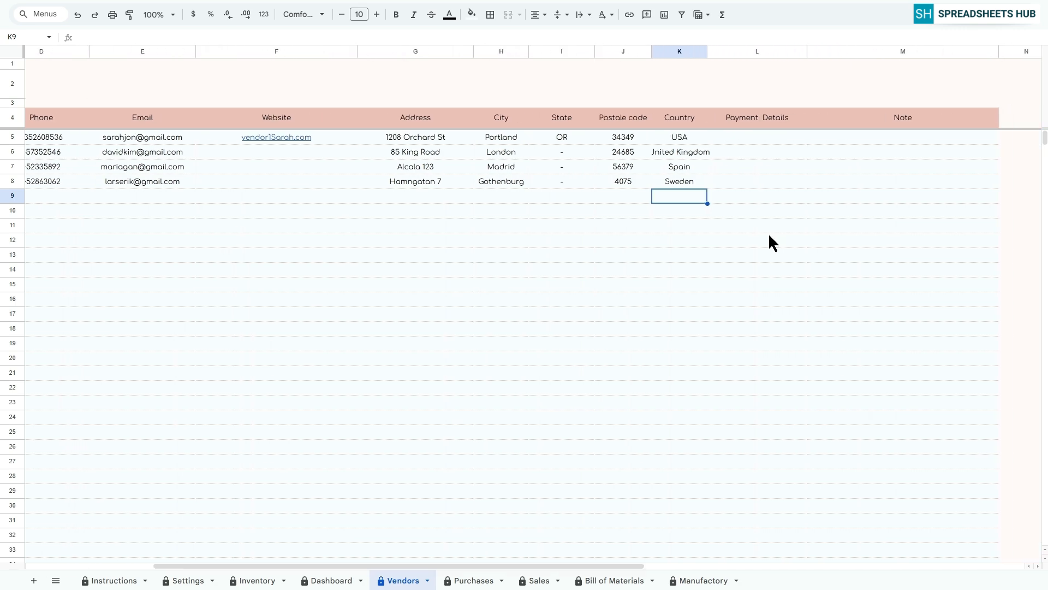
click(749, 138)
text(Net 30, Bank Transfer)
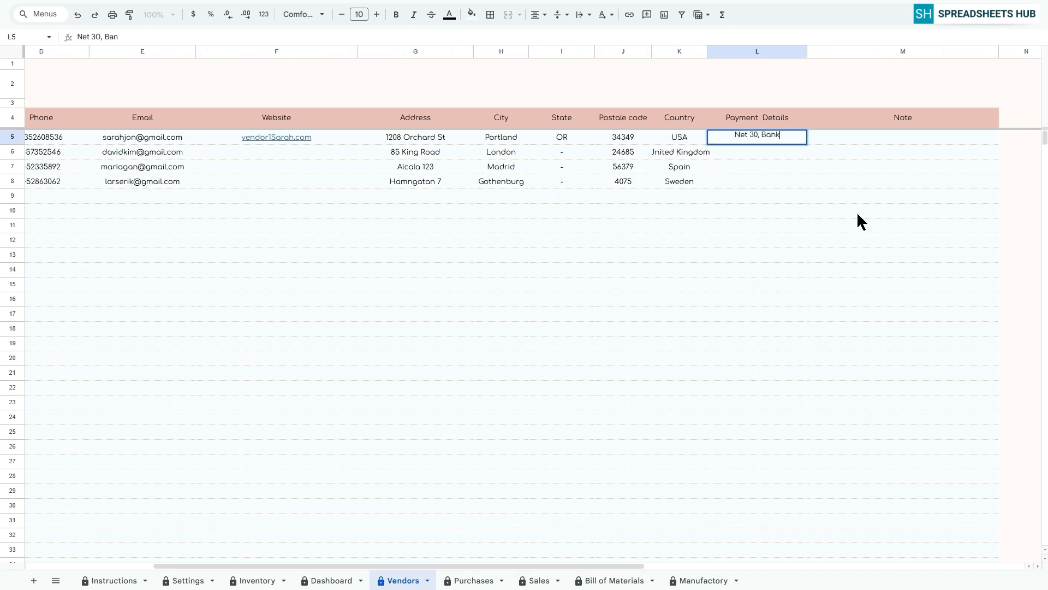
key(Return)
text(Net 15, Credit Card)
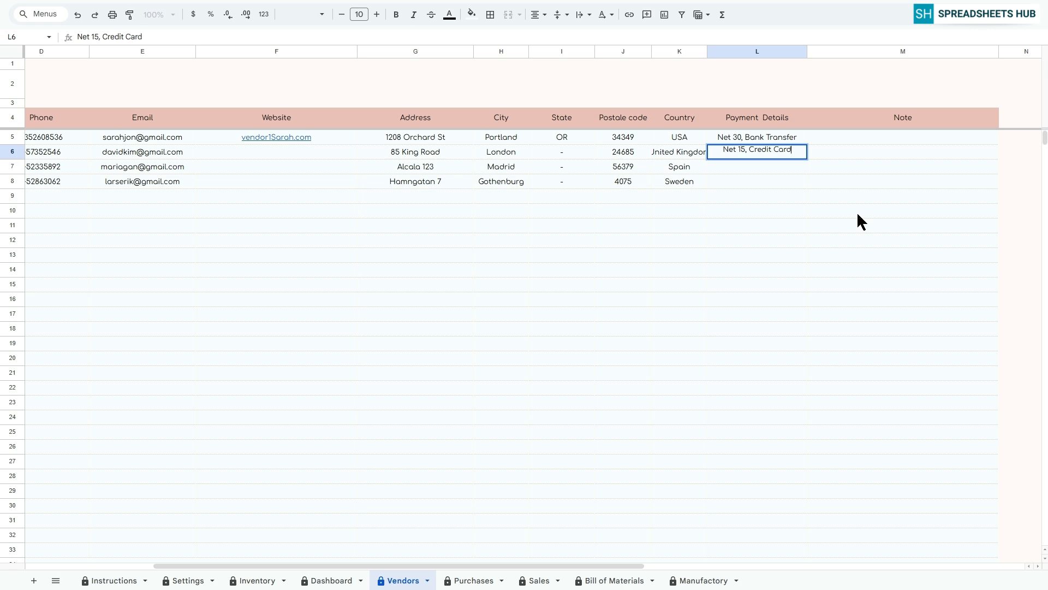
key(Return)
text(Net 45, PayPal)
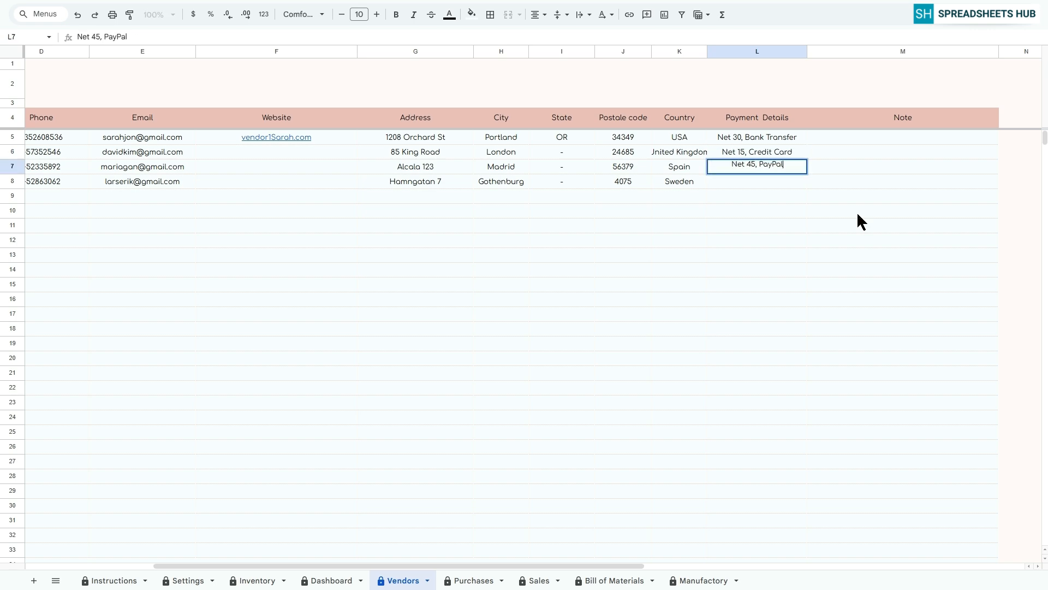
key(Return)
text(Prepaid, Wire Transfer)
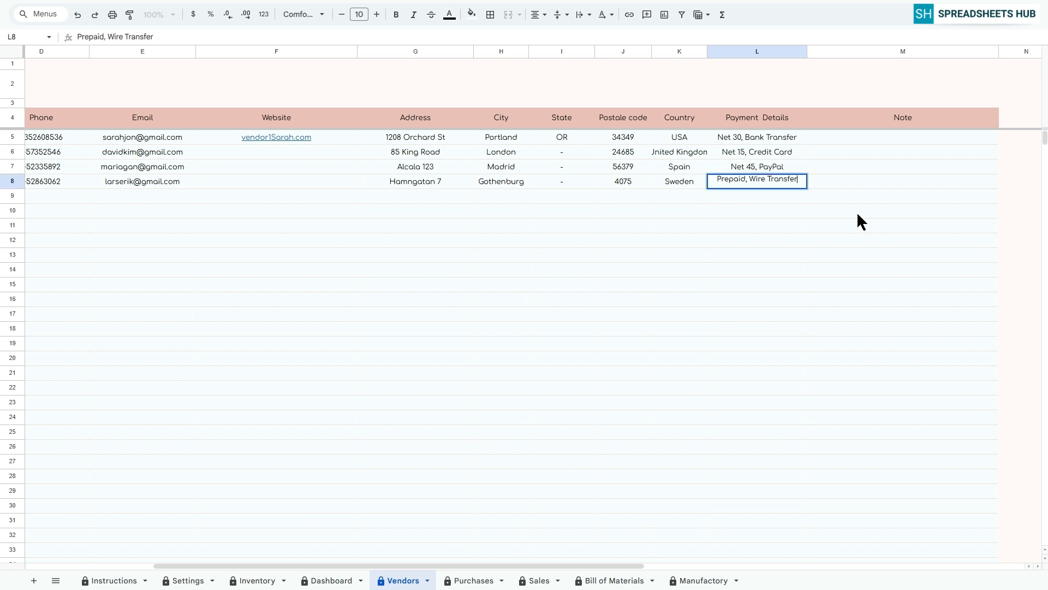
key(Return)
click(851, 138)
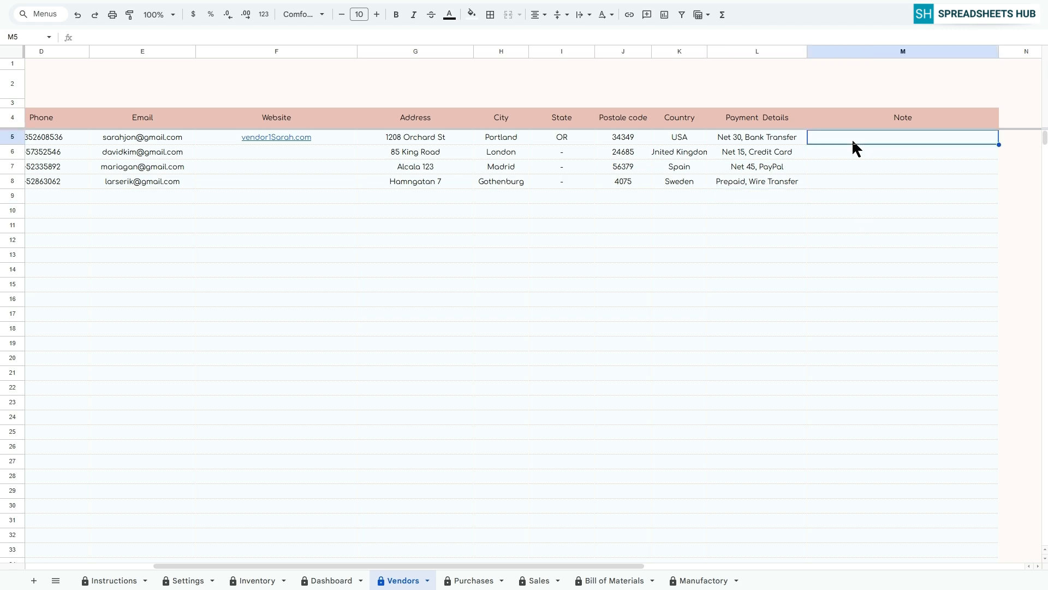
drag(557, 565, 35, 74)
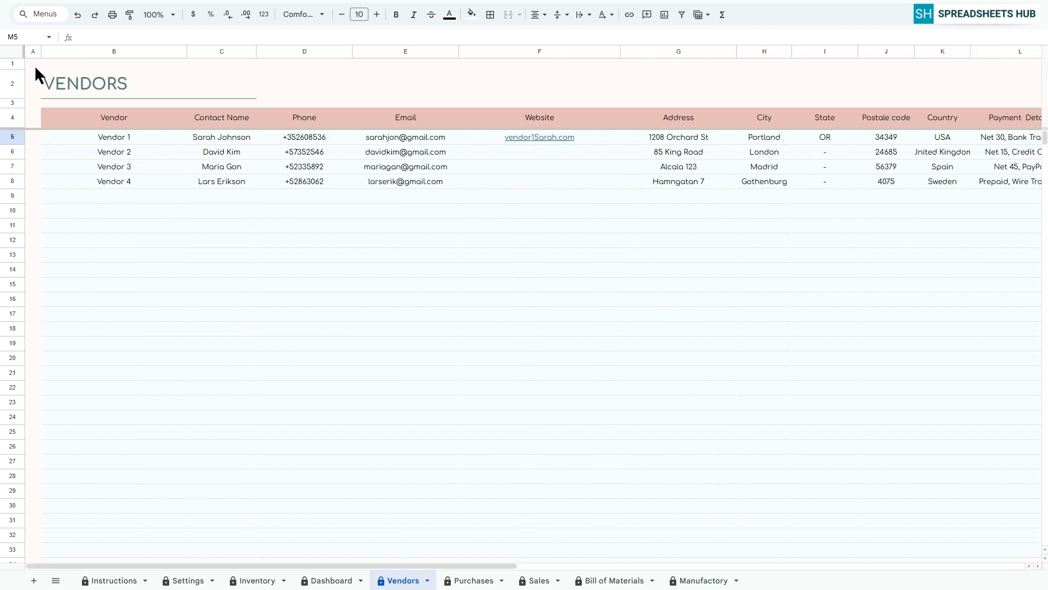
On the Purchases sheet, set the first row's order date to 01 Feb 2026 and received date to 03 Feb 2026.
click(471, 580)
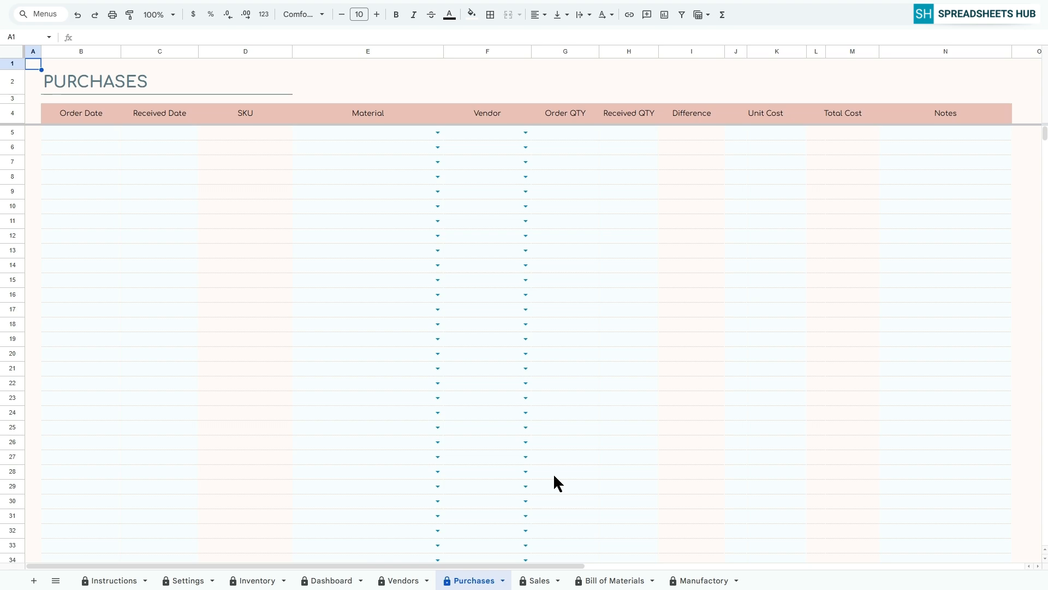
double_click(84, 138)
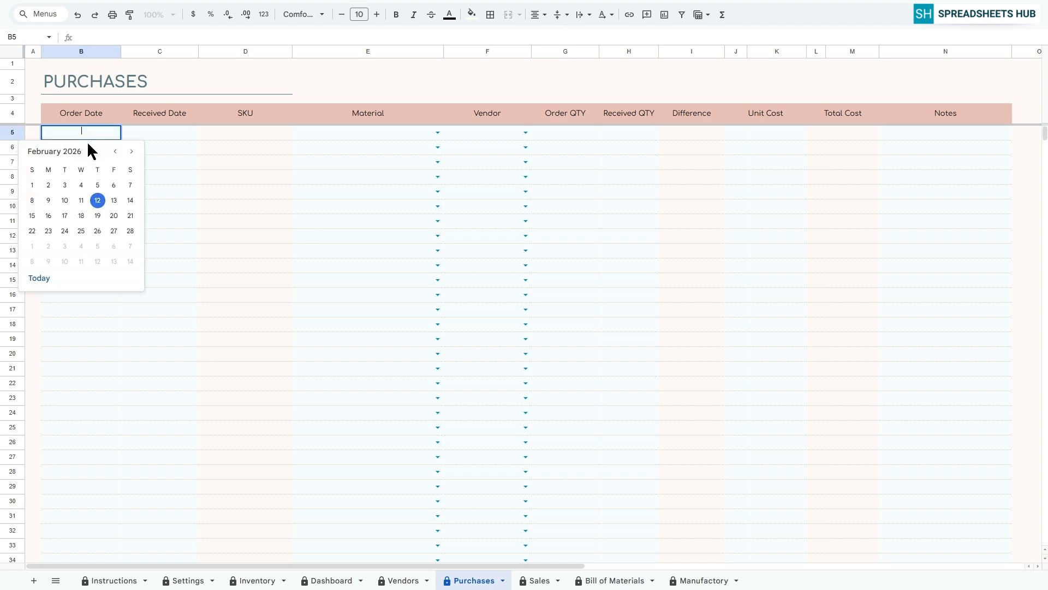
click(32, 183)
double_click(141, 133)
click(143, 184)
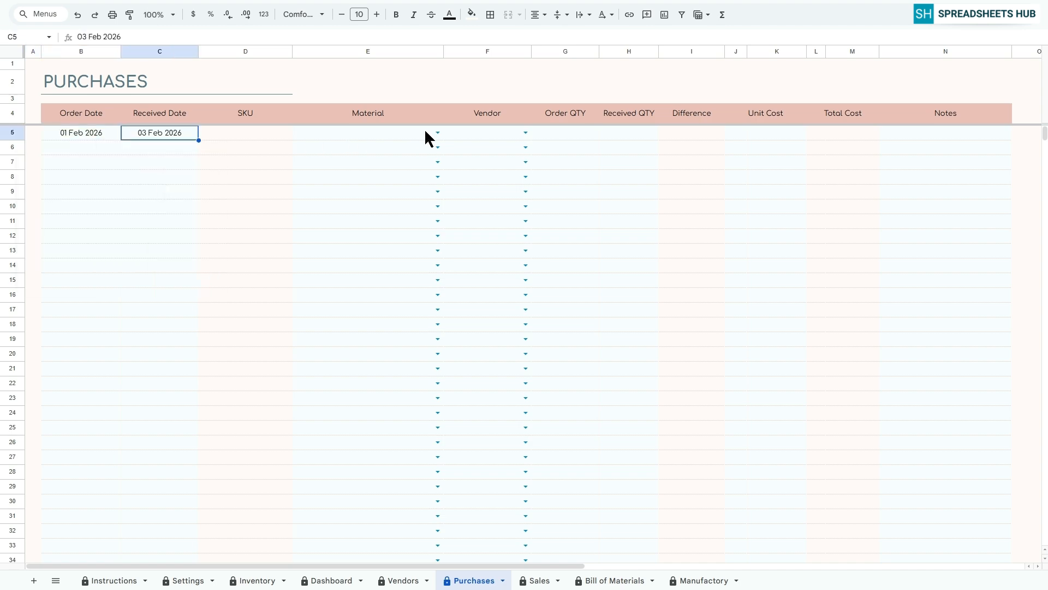
Choose Jar as the material and Vendor 1 as the vendor for the first purchase.
click(438, 132)
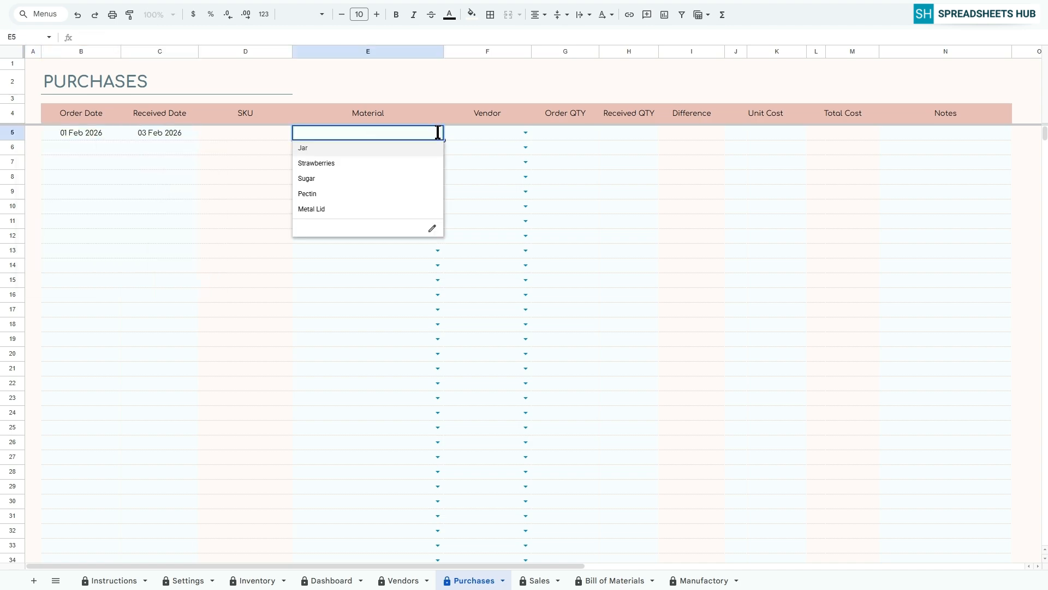
click(333, 148)
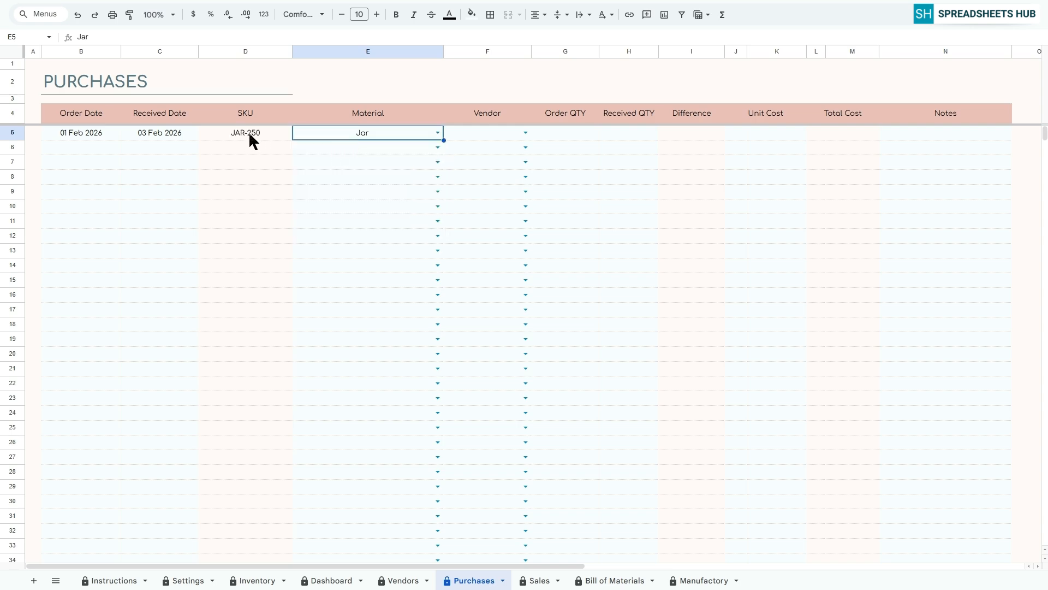
click(526, 133)
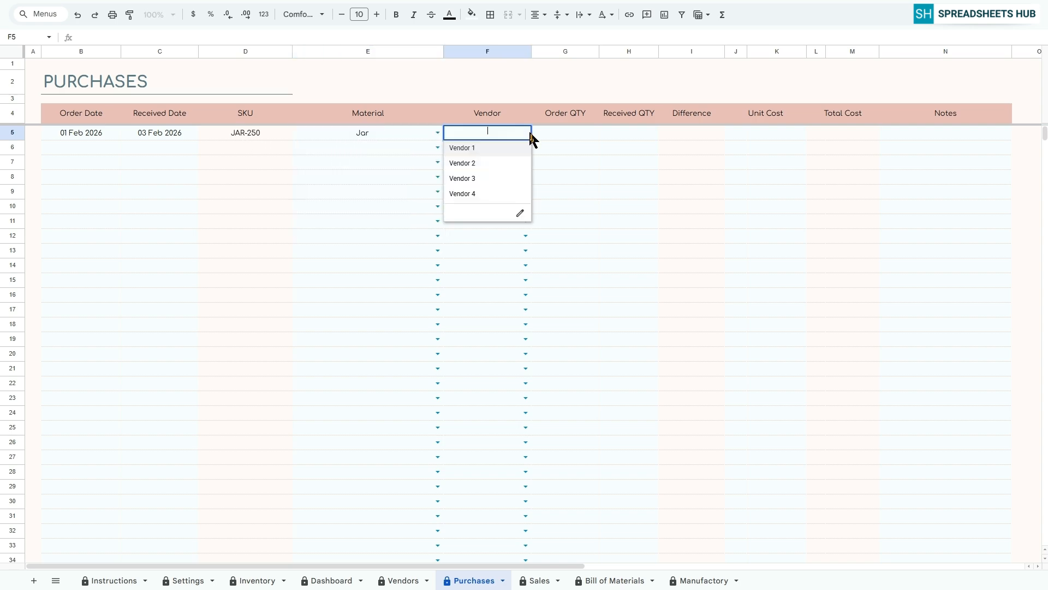
click(483, 149)
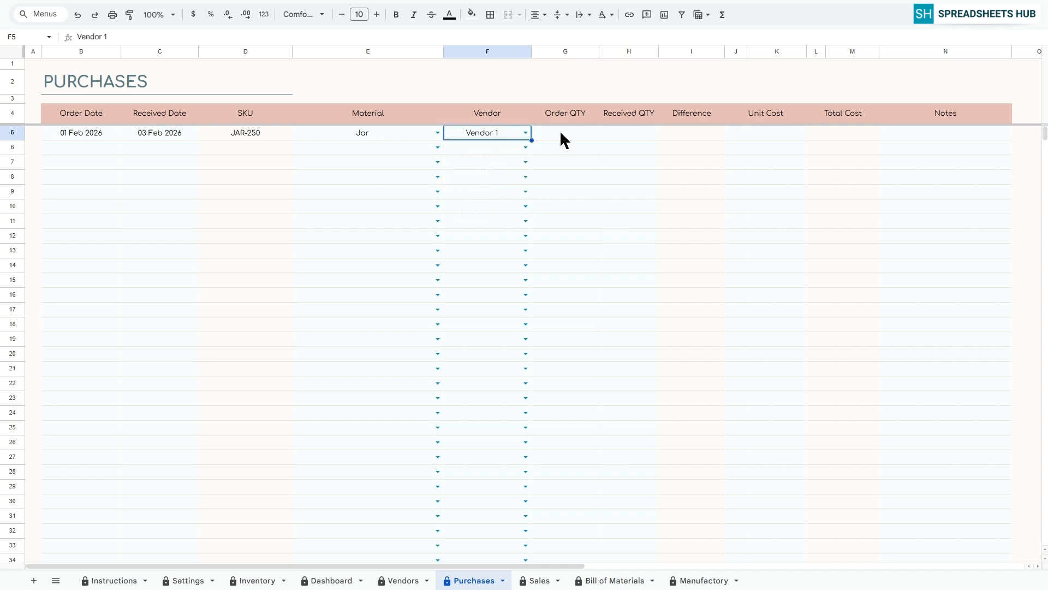
Enter 50 as both the order quantity and the received quantity of the Jar purchase.
click(559, 130)
text(50)
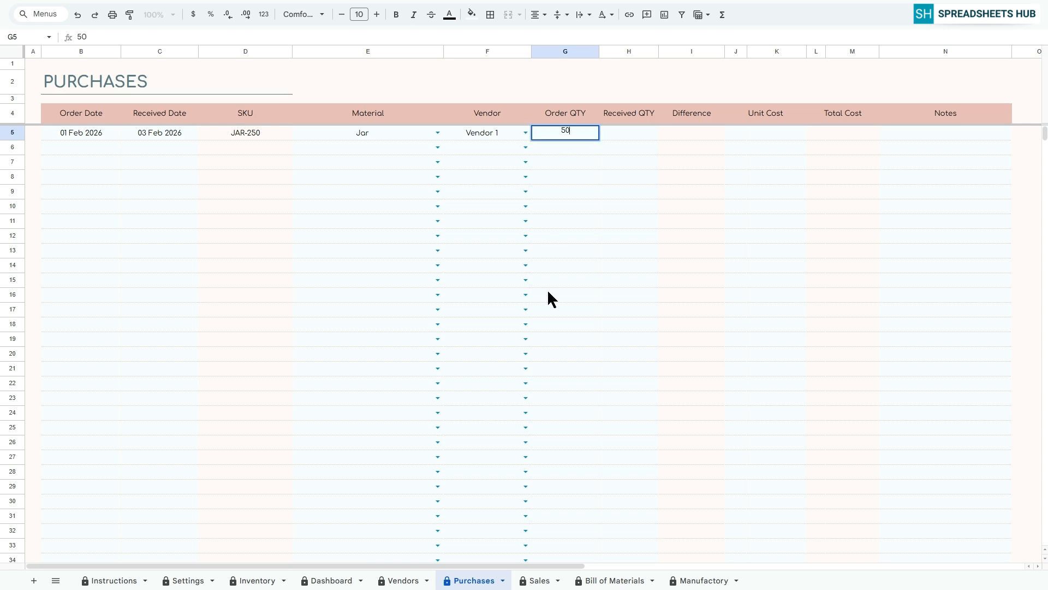
key(Return)
click(628, 134)
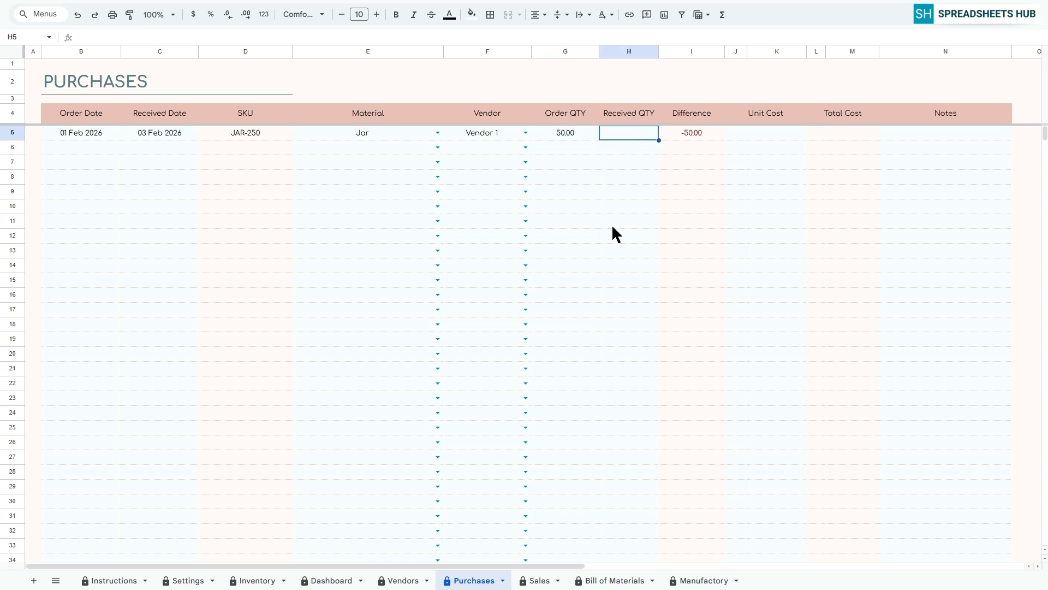
text(50)
key(Return)
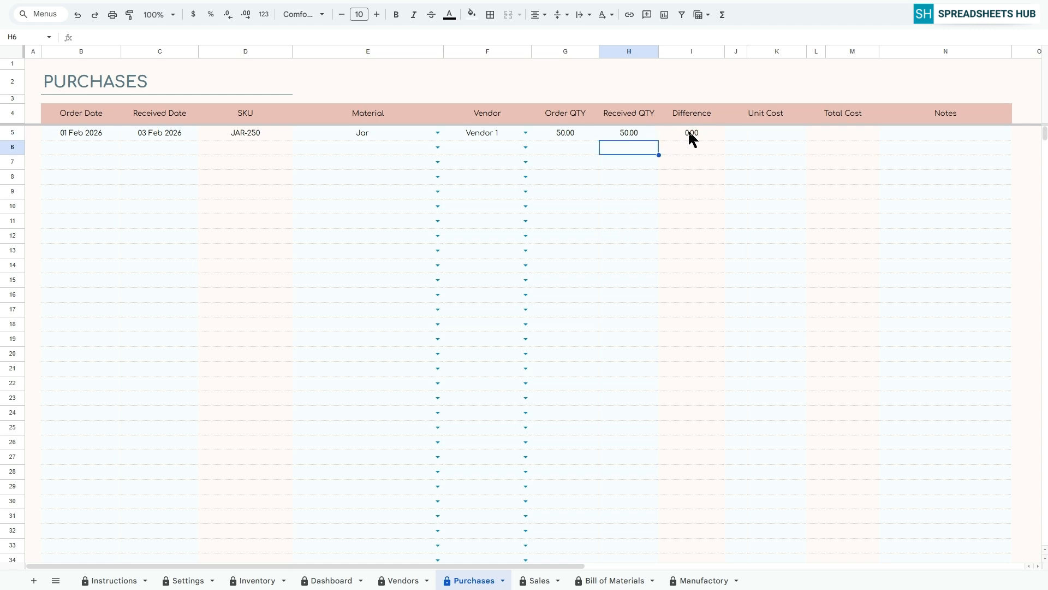
Change the Jar purchase's received quantity to 49 and set its unit cost to $5.
text(49)
key(Return)
click(766, 134)
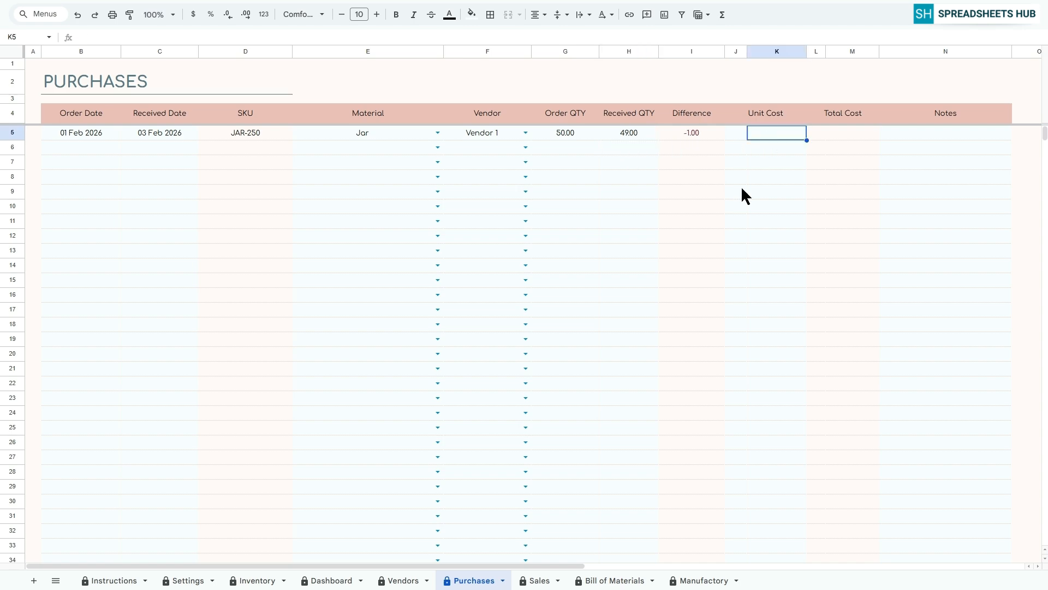
text(5)
key(Return)
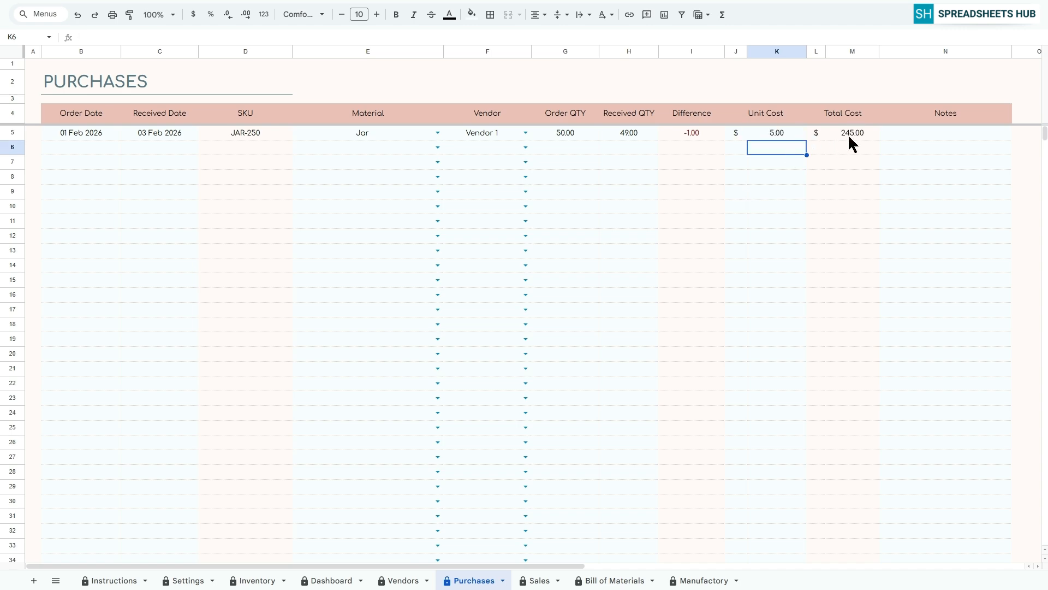
click(894, 134)
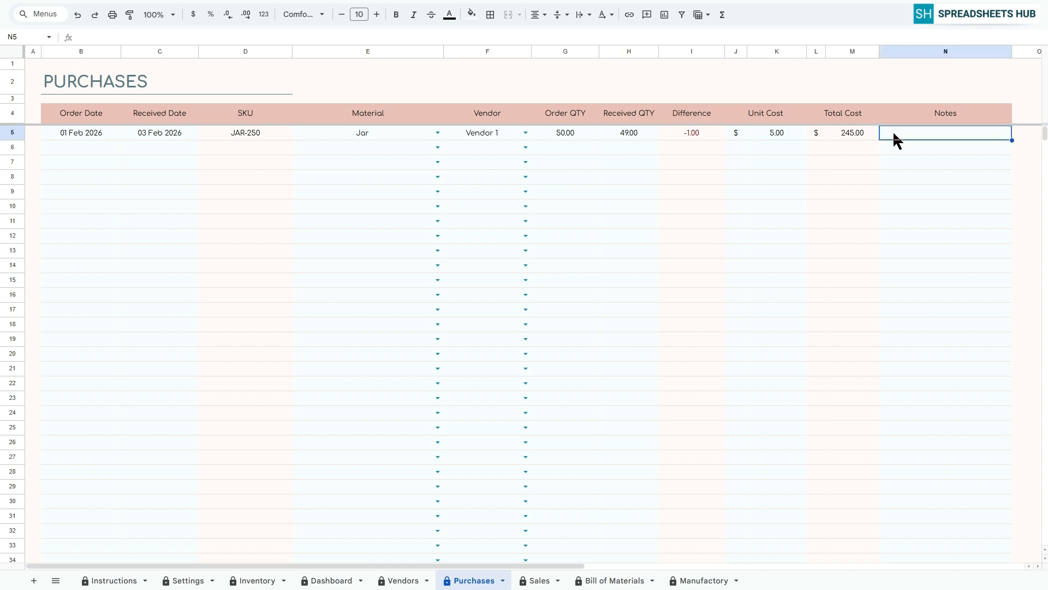
click(92, 149)
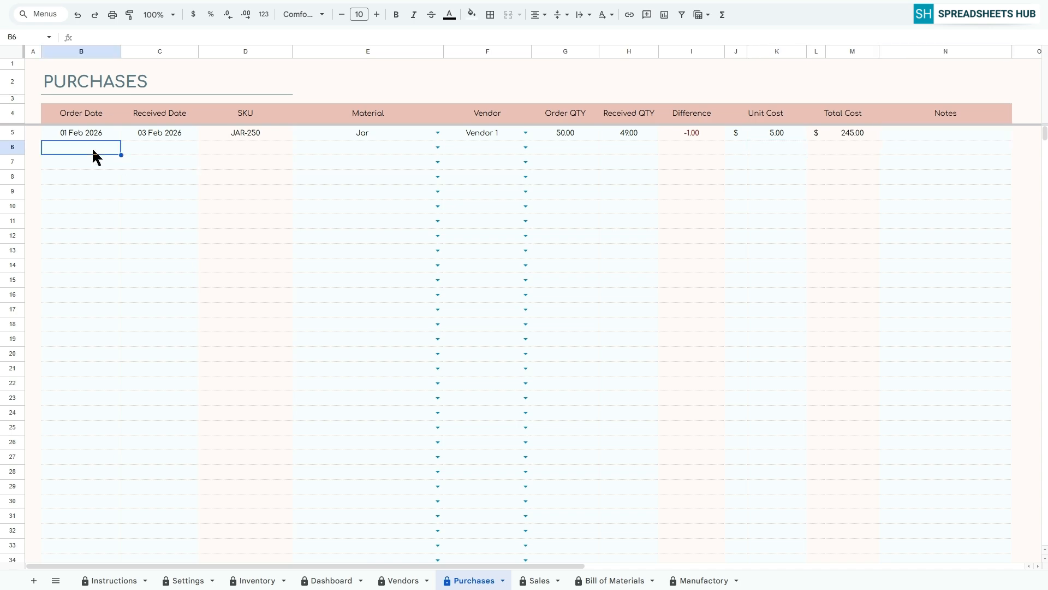
Record the Strawberries purchase from Vendor 2: ordered 01 Feb 2026, received 02 Feb 2026, 10 ordered and received, unit cost $15.
double_click(91, 151)
click(33, 199)
double_click(164, 148)
click(130, 199)
click(439, 147)
click(525, 147)
text(10)
key(Return)
click(767, 150)
text(15)
Record the Sugar purchase from Vendor 3: ordered 03 Feb 2026, received 04 Feb 2026, 5 ordered and received, unit cost $10.
double_click(88, 162)
click(64, 214)
double_click(173, 163)
click(438, 162)
click(557, 165)
Record the Pectin purchase from Vendor 3: ordered 08 Feb 2026, received 09 Feb 2026, 3 ordered and received, unit cost $5.
double_click(81, 176)
click(32, 244)
double_click(159, 177)
click(438, 177)
click(325, 238)
text(35)
Record the Metal Lid purchase from Vendor 4: ordered 03 Feb 2026, received 04 Feb 2026, 80 ordered and received, unit cost $4.
double_click(87, 192)
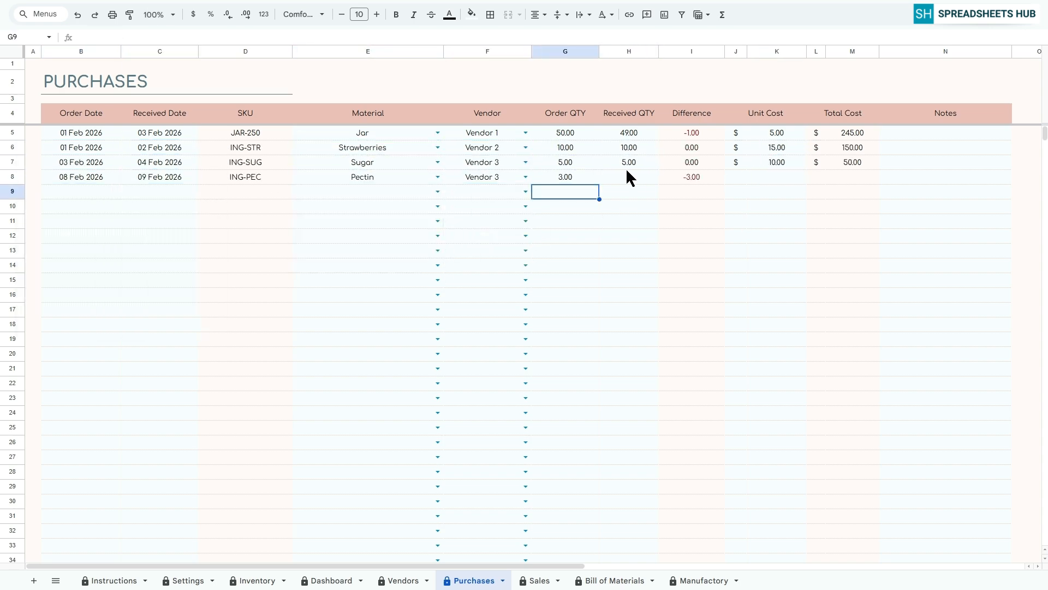
click(64, 244)
click(438, 191)
click(526, 192)
click(563, 192)
text(80)
click(617, 193)
text(80)
click(767, 192)
text(4)
click(34, 63)
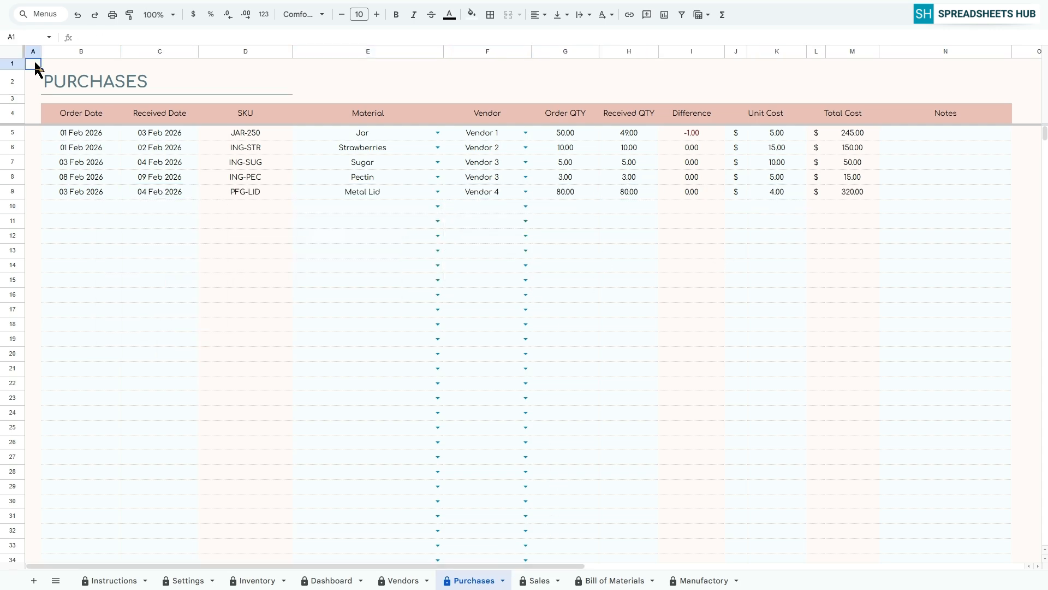
On the Sales sheet, set the first row's date to 01 Feb 2026 and its product to BL Lemon Jam 500 ml.
click(533, 582)
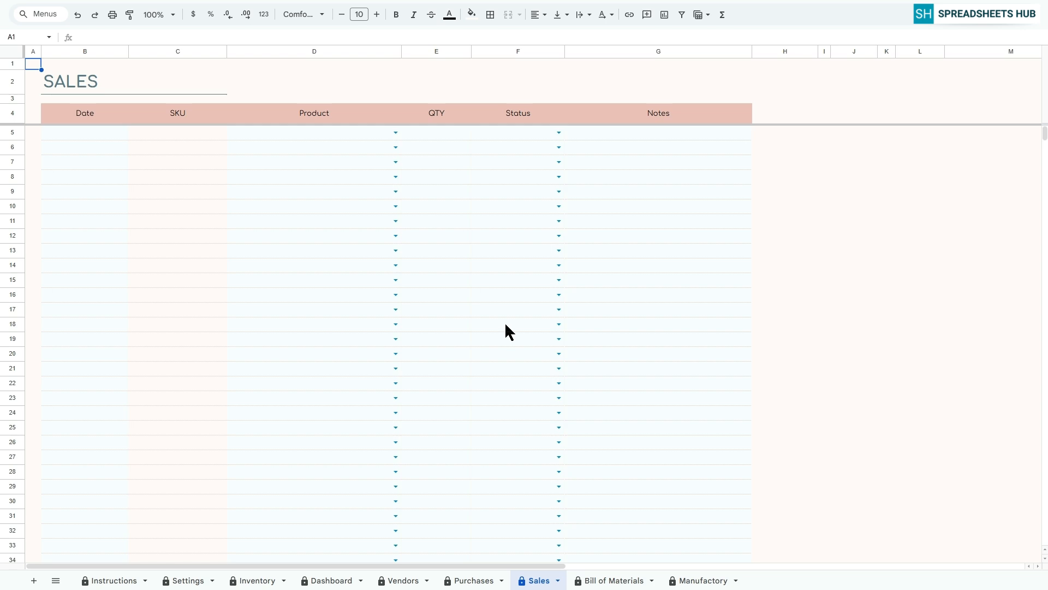
click(91, 131)
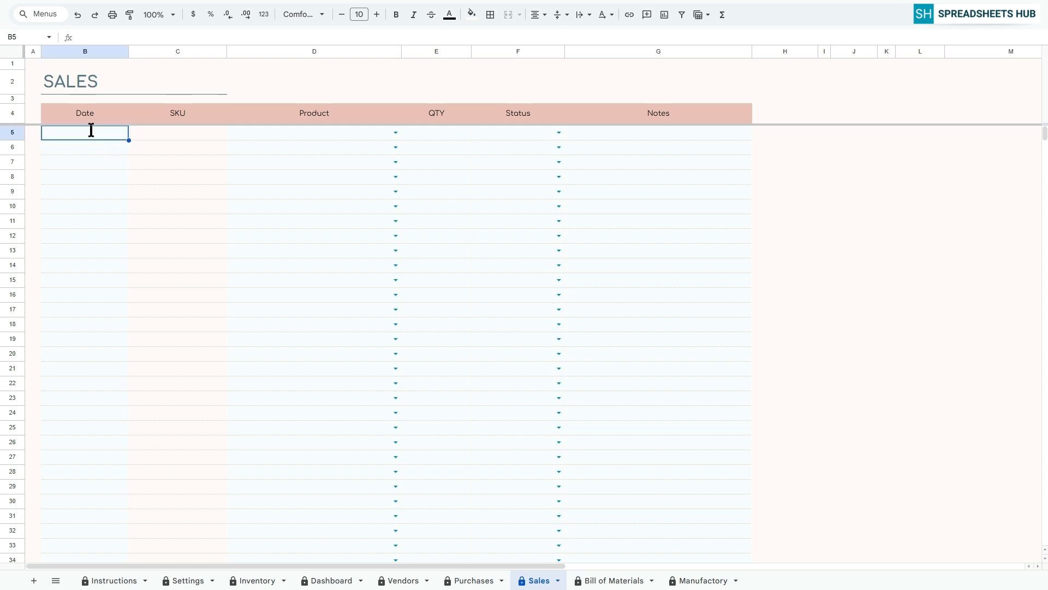
double_click(91, 131)
click(36, 186)
click(396, 132)
click(297, 145)
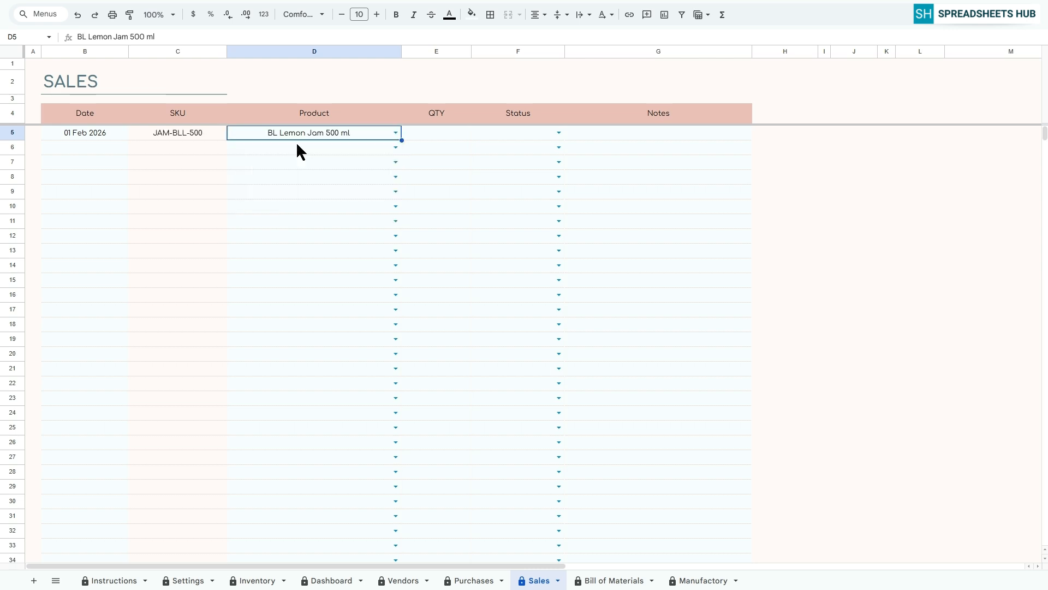
Enter a quantity of 5 and the status Delivered for the first BL Lemon Jam sale.
click(424, 133)
text(5)
key(Return)
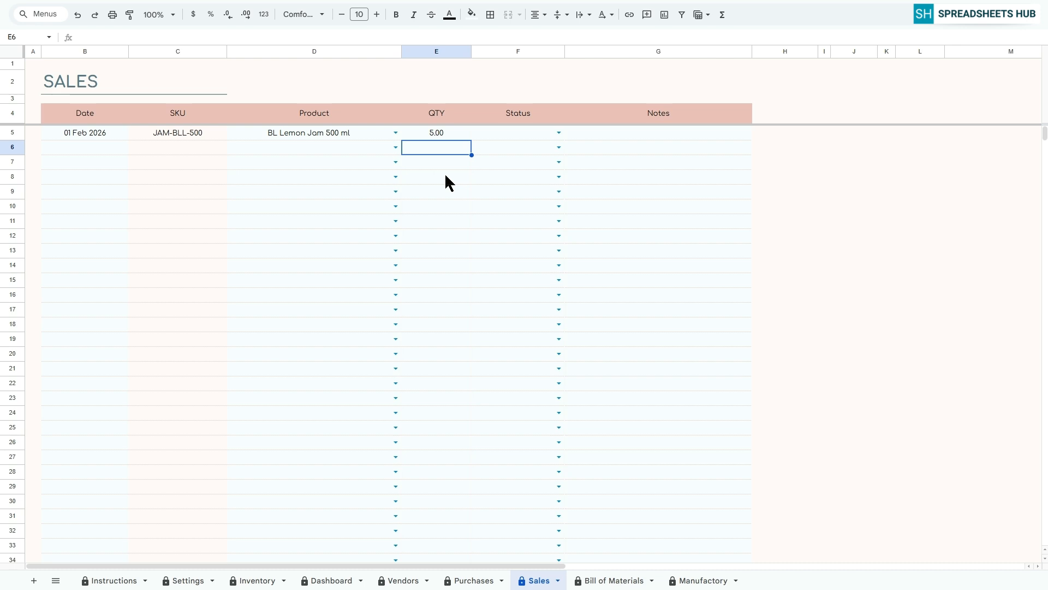
click(559, 133)
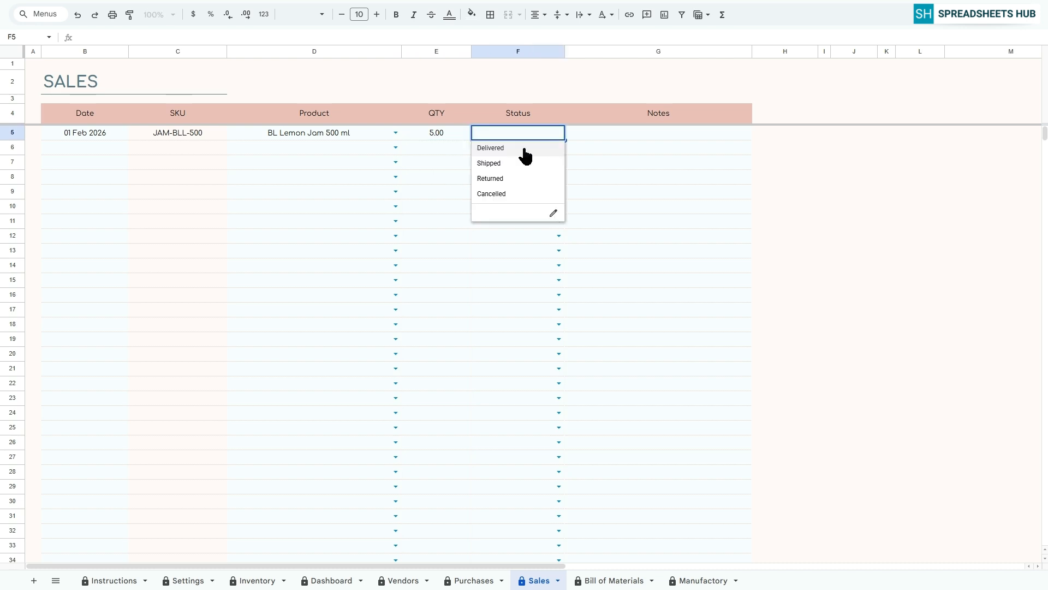
click(490, 148)
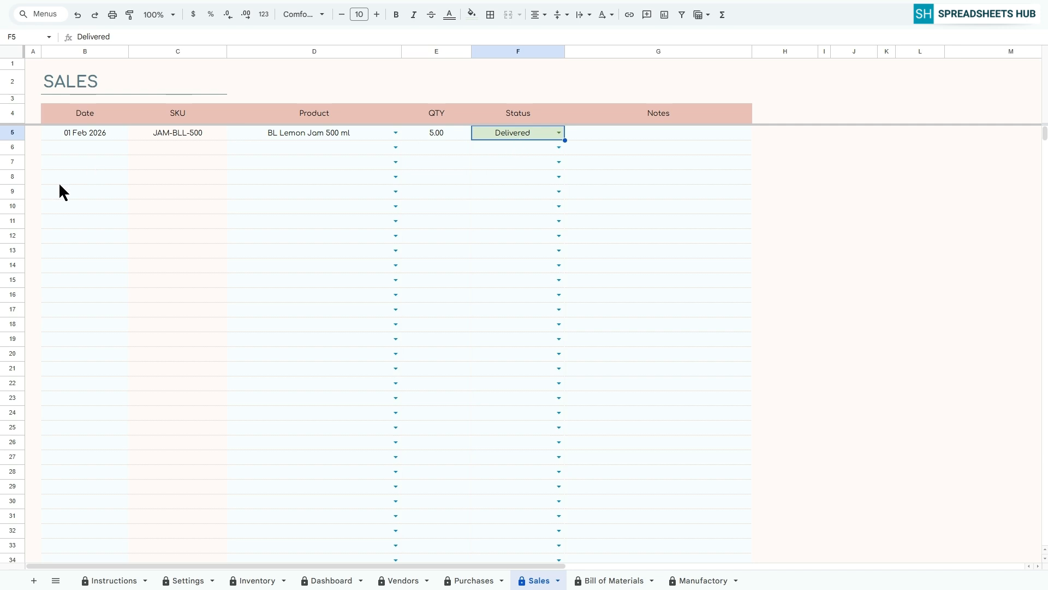
Record sales of 6 Gift Mix 3*250 on 02 Feb 2026 as Shipped and 10 Raspberry Jam on 10 Feb 2026 as Delivered.
double_click(75, 156)
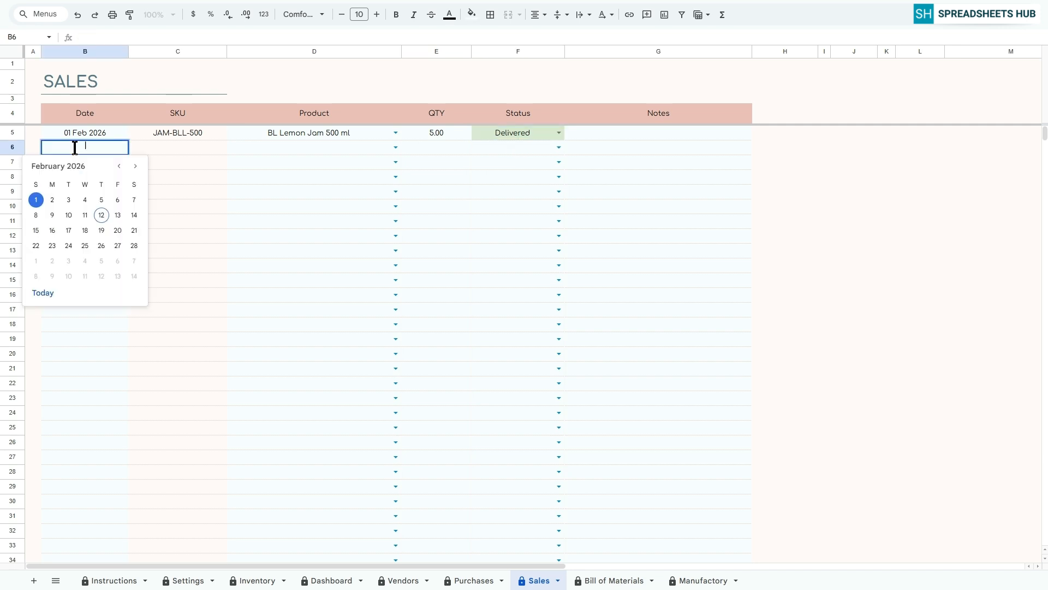
click(55, 200)
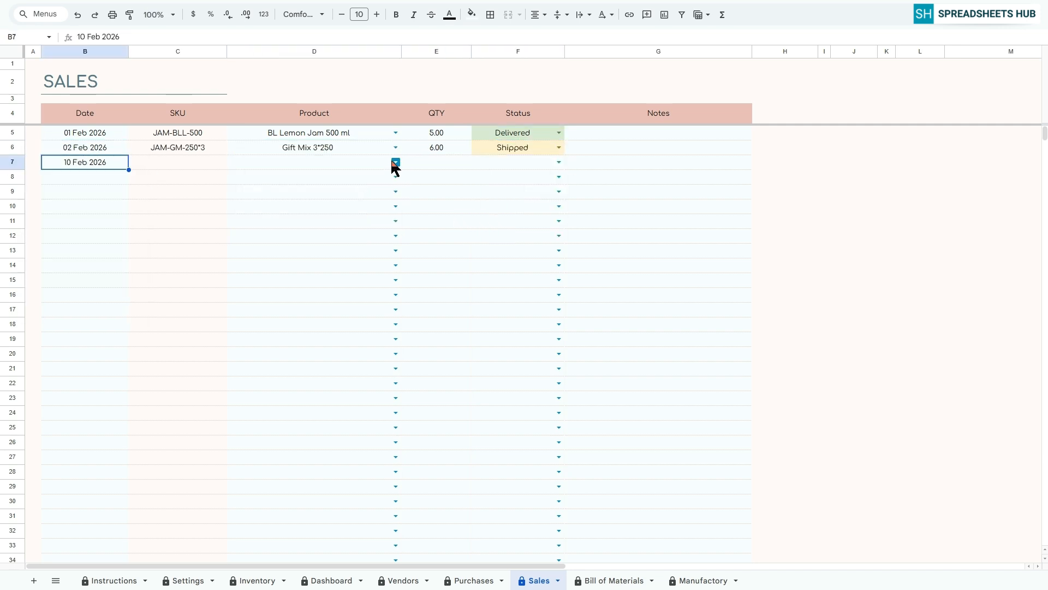
click(559, 162)
Record Delivered sales of 5 Strawberry Jam on 09 Feb and again on 11 Feb 2026, and 5 Raspberry Jam on 08 Feb 2026.
click(95, 189)
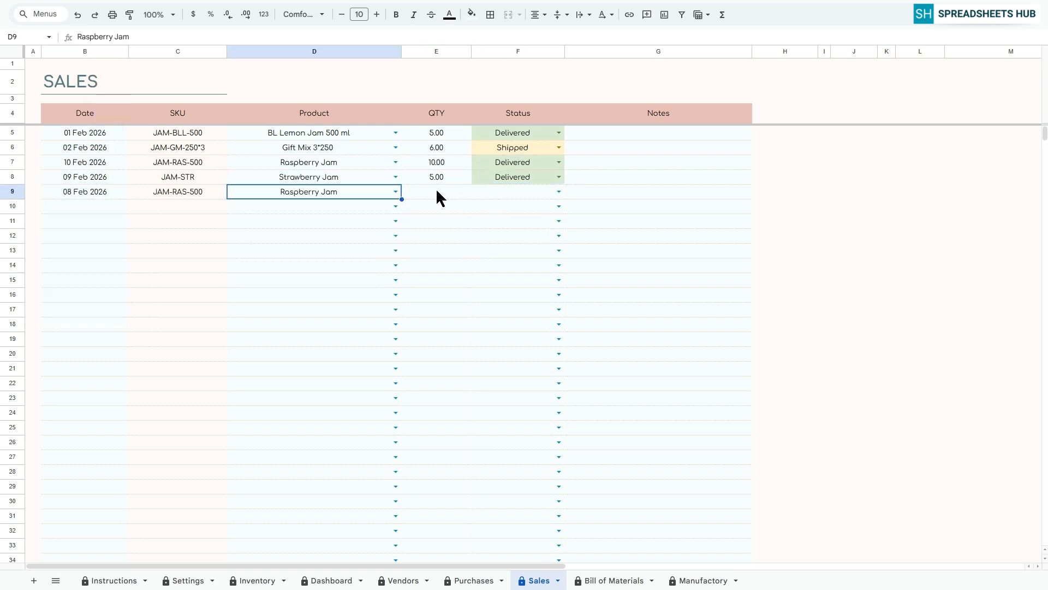
click(101, 205)
Record Raspberry Jam sales of 4 (11 Feb, Shipped), 5 (10 Feb, Cancelled) and 1 (08 Feb, Delivered), plus 2 BL Lemon Jam (04 Feb, Returned).
click(333, 221)
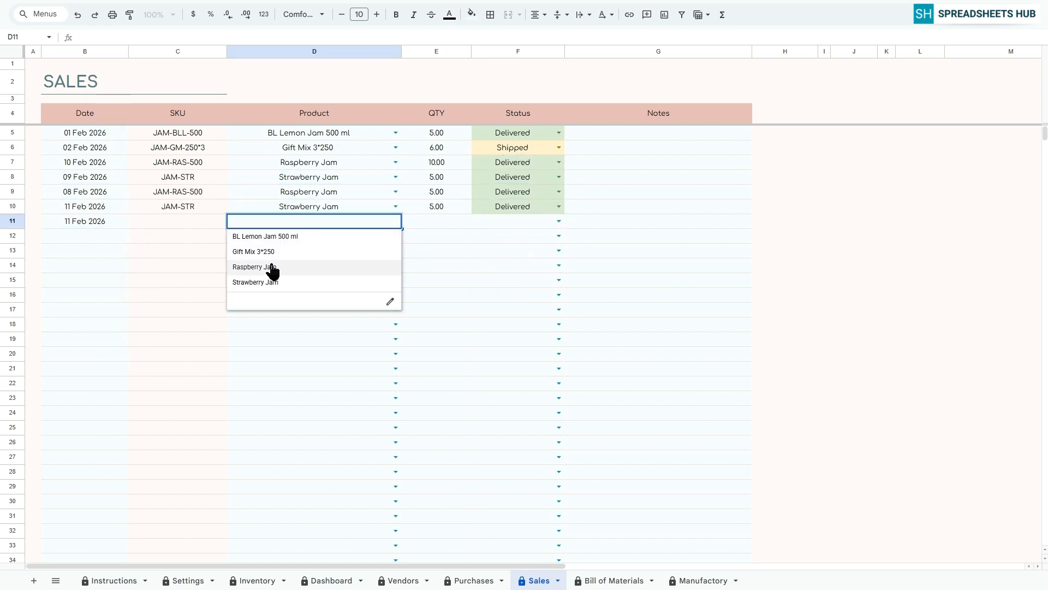
text(4)
key(Return)
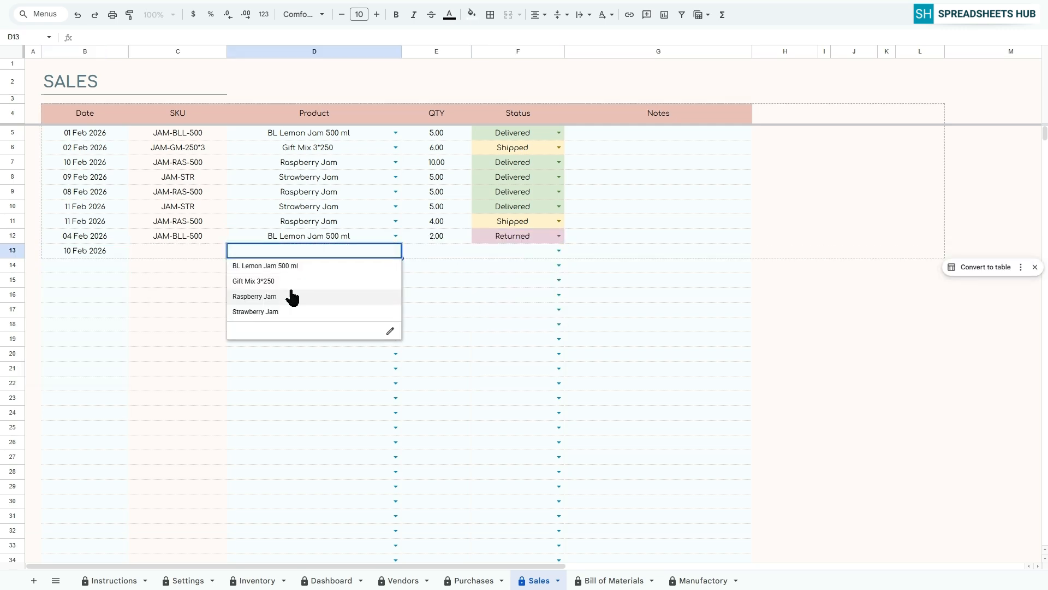
click(270, 297)
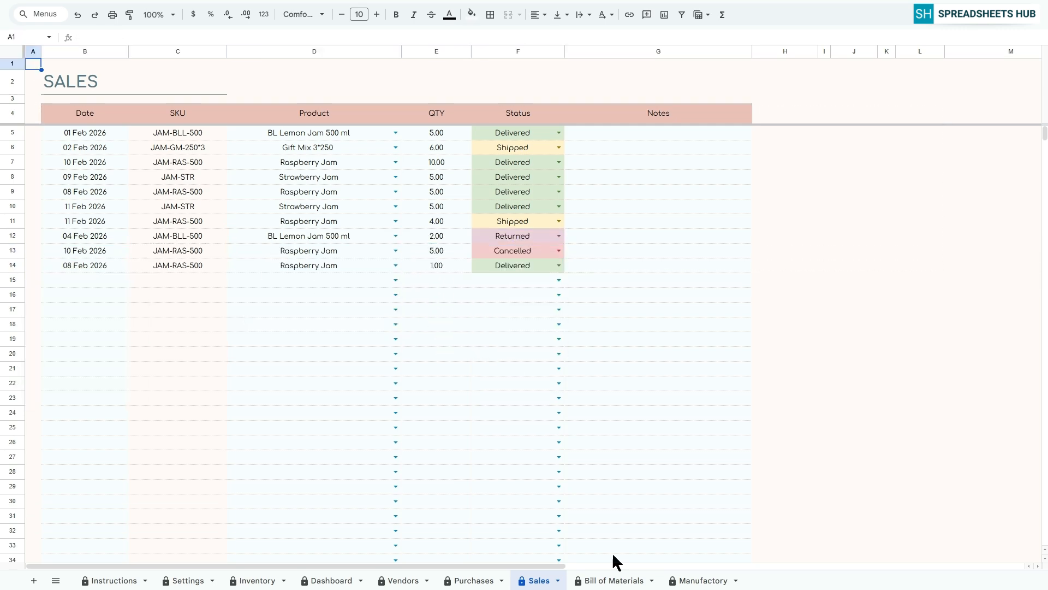
On the Bill of Materials sheet, set the first materials table's product to BL Lemon Jam 500 ml and Makes to 1.
click(618, 582)
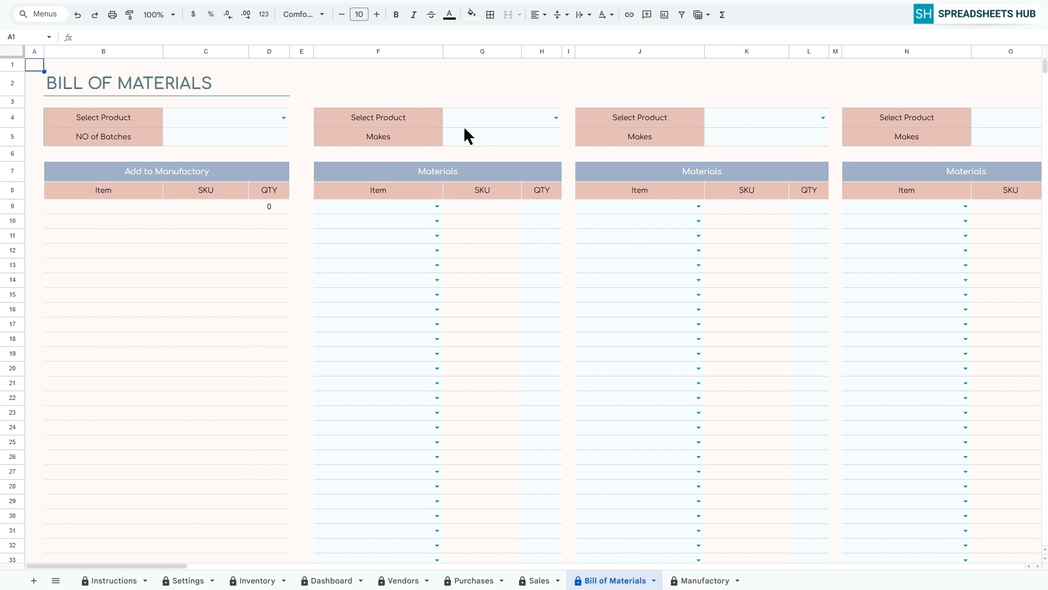
click(556, 117)
click(476, 136)
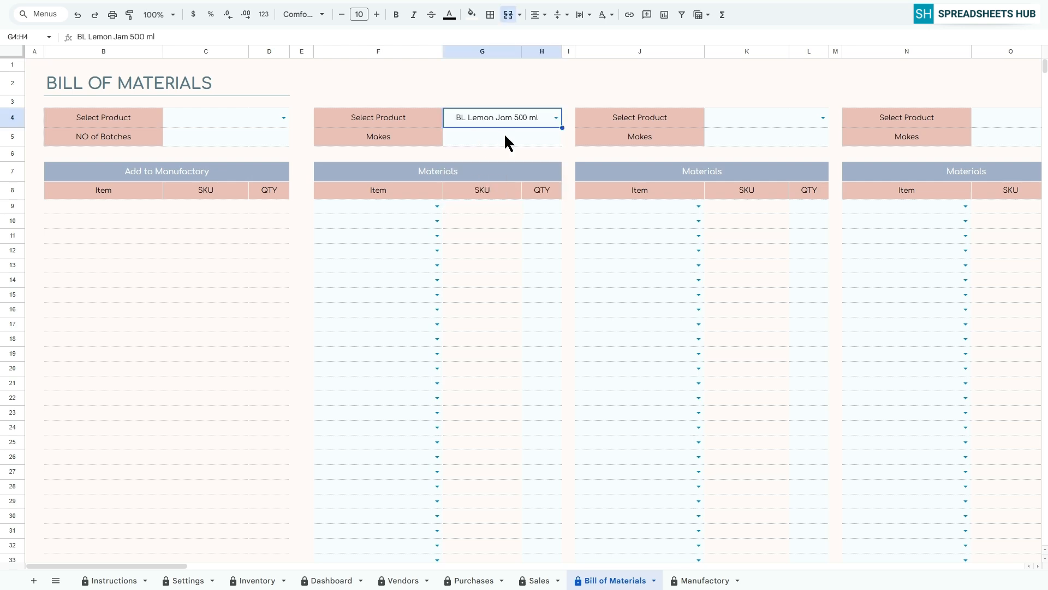
click(491, 136)
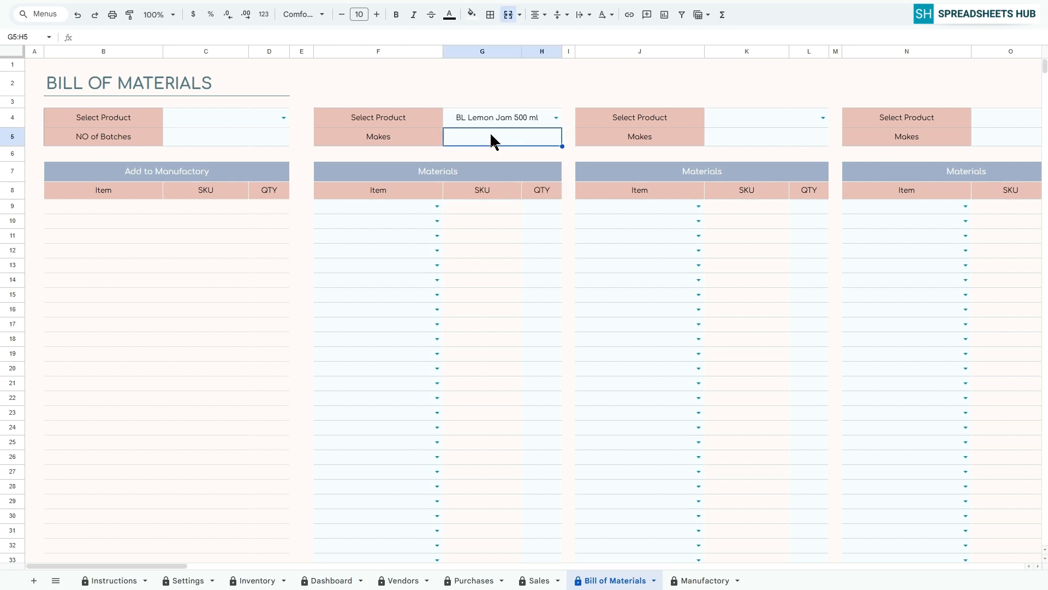
text(1)
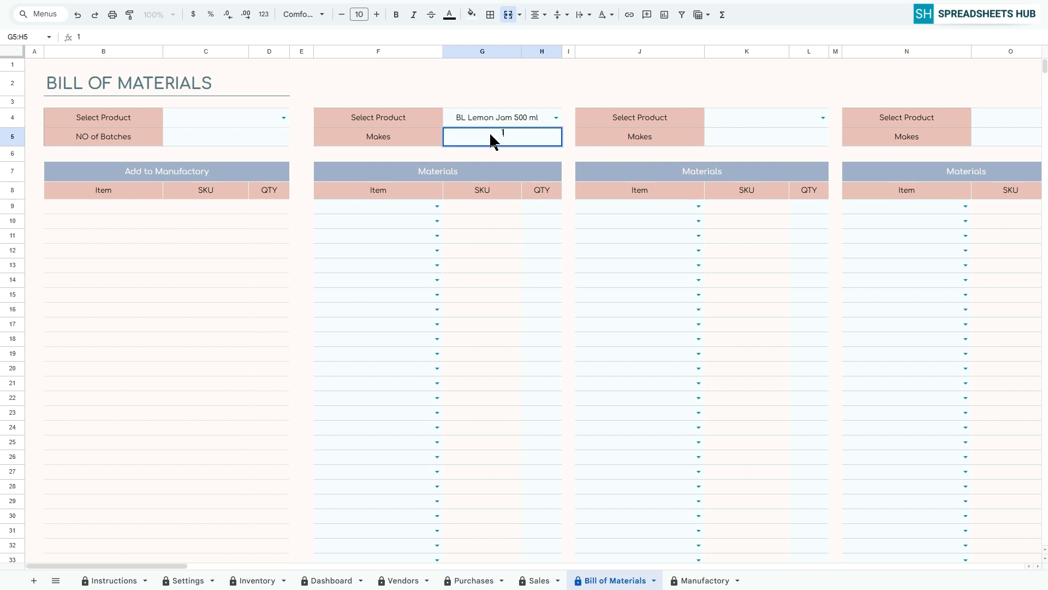
key(Return)
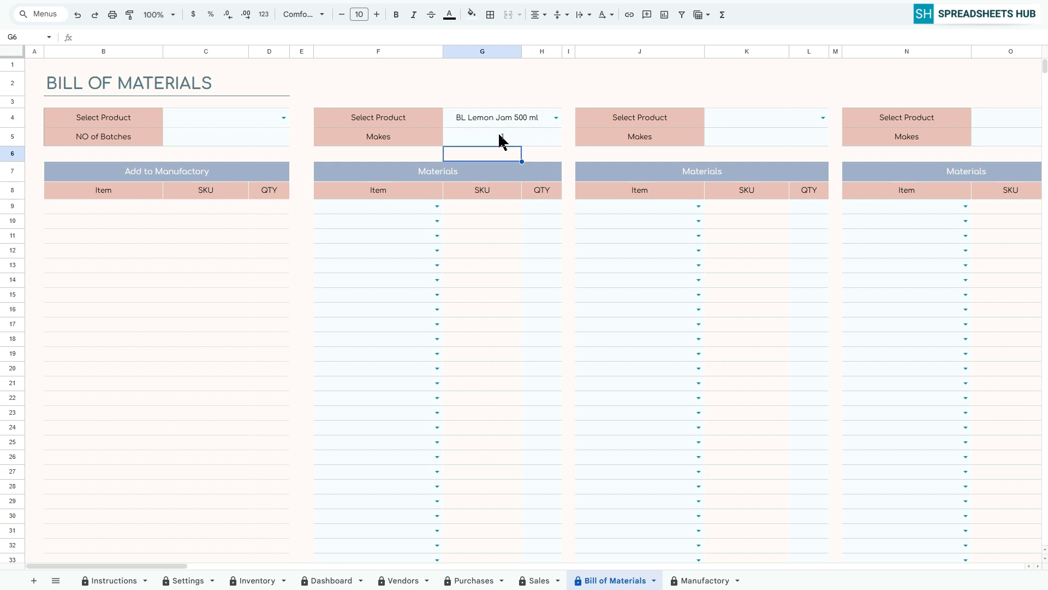
Add Jar with quantity 1 and Strawberries with quantity 2 to the BL Lemon Jam materials.
click(437, 205)
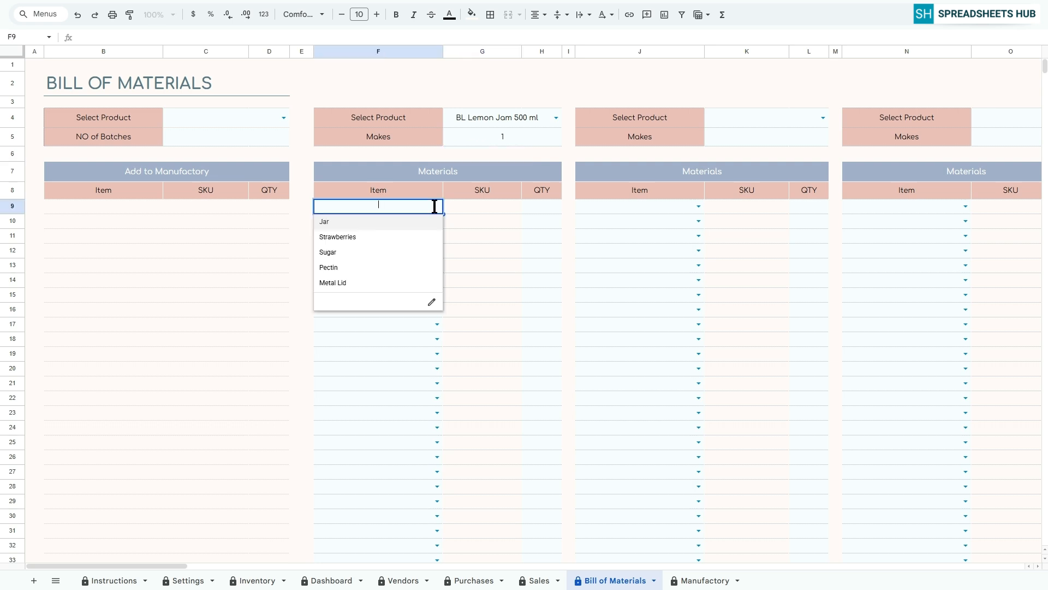
click(404, 221)
click(556, 208)
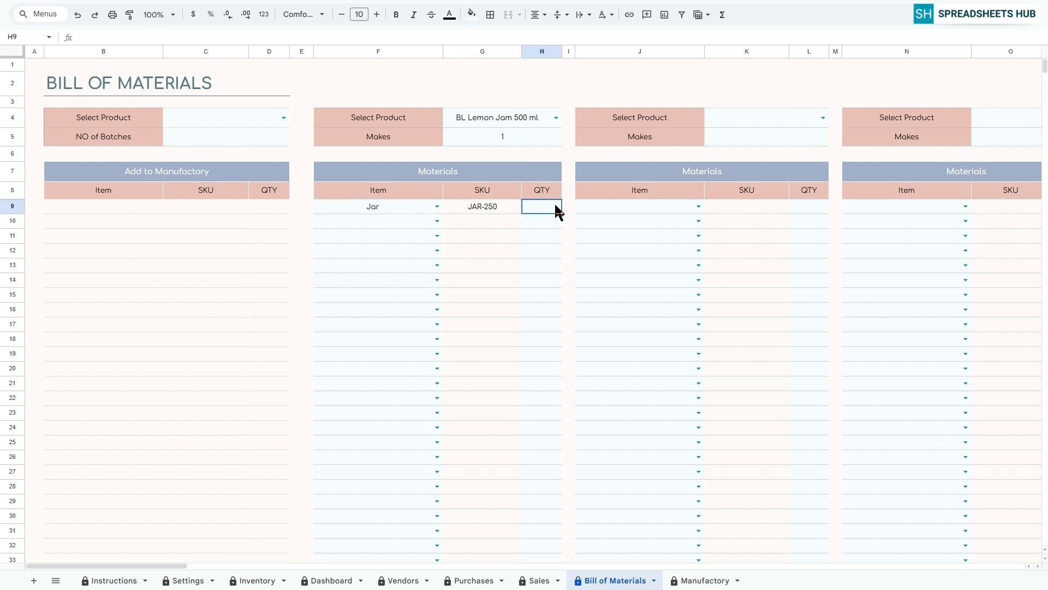
text(1)
key(Return)
click(412, 227)
click(437, 221)
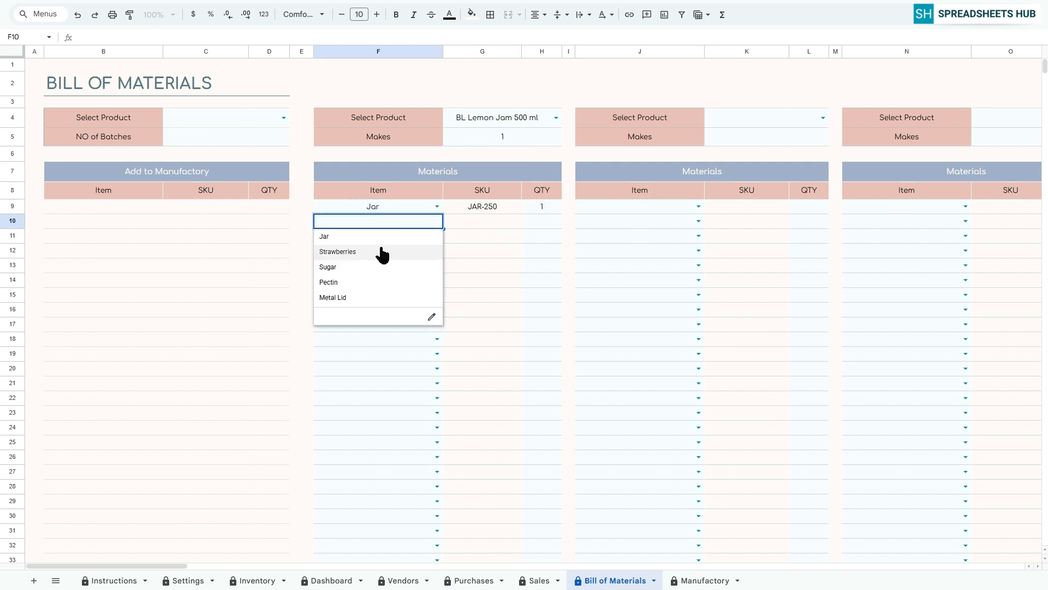
click(382, 251)
click(540, 223)
text(2)
Add Sugar and Metal Lid, each with quantity 1, to the BL Lemon Jam materials.
click(437, 235)
click(333, 281)
click(541, 236)
text(1)
click(437, 250)
click(338, 309)
click(537, 252)
text(1)
key(Return)
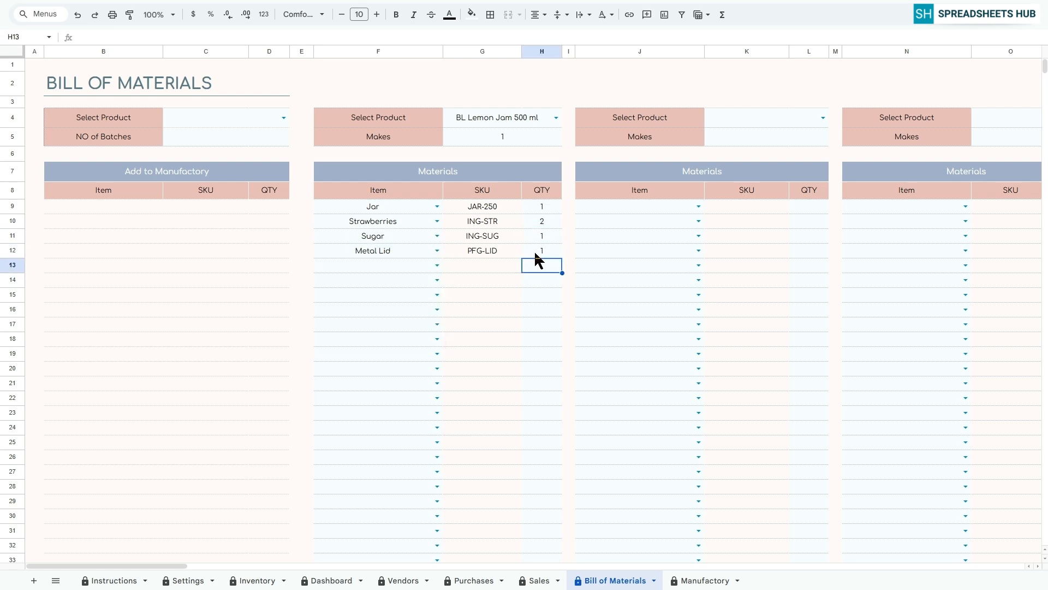
Set the second materials table's product to Gift Mix 3*250 and Makes to 3.
click(822, 117)
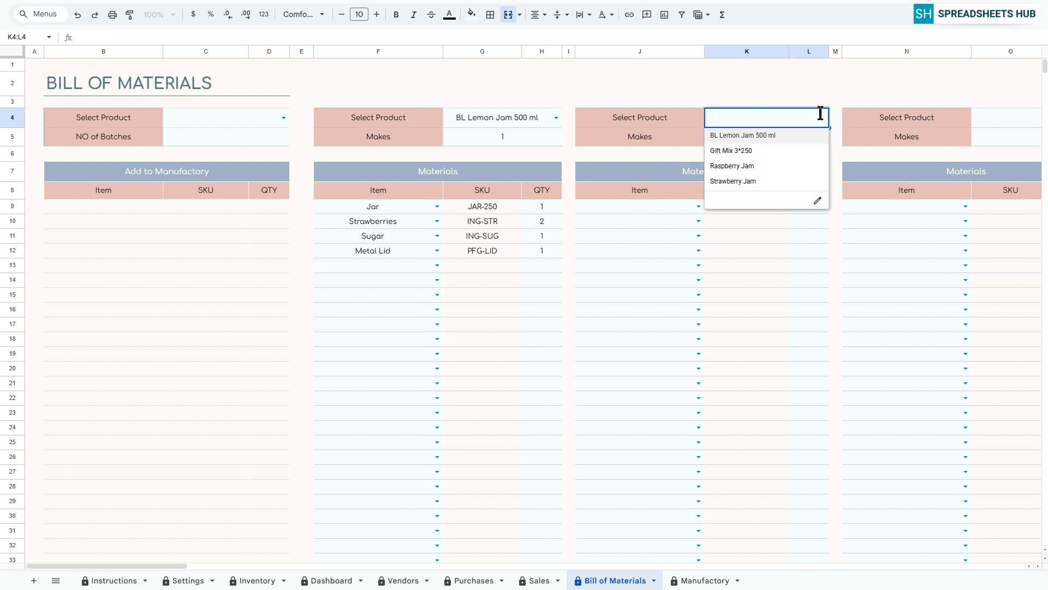
click(756, 149)
click(756, 144)
text(3)
Add Jar with quantity 3 and Strawberries with quantity 5 to the Gift Mix materials.
click(699, 206)
click(647, 222)
click(795, 210)
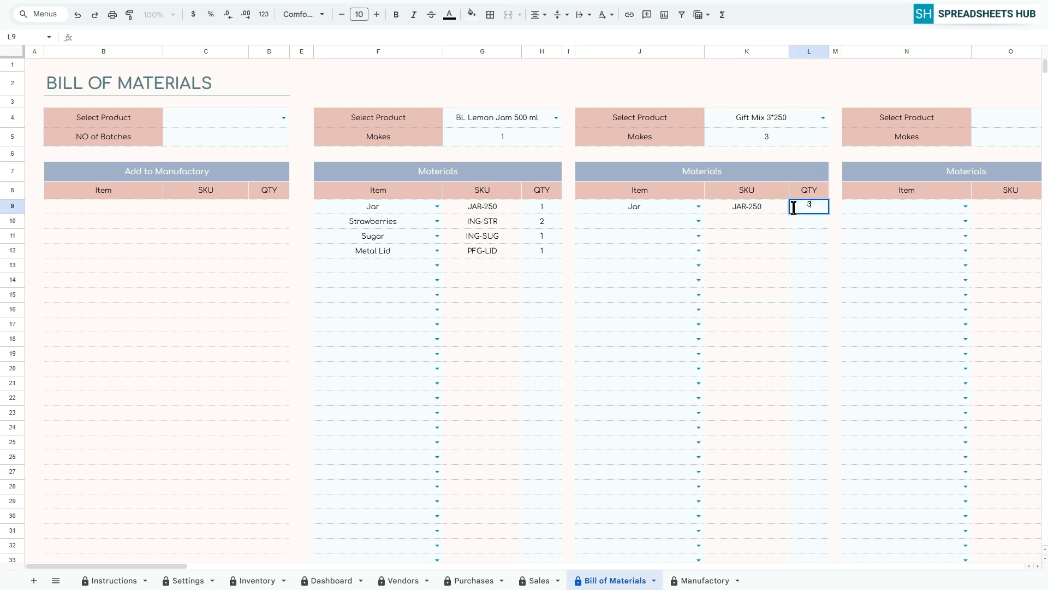
text(3)
click(699, 220)
click(628, 255)
click(802, 221)
text(5)
Complete the Gift Mix materials with Sugar quantity 2, Metal Lid quantity 3 and Pectin quantity 1.
click(698, 235)
click(620, 282)
click(803, 235)
text(2)
click(698, 250)
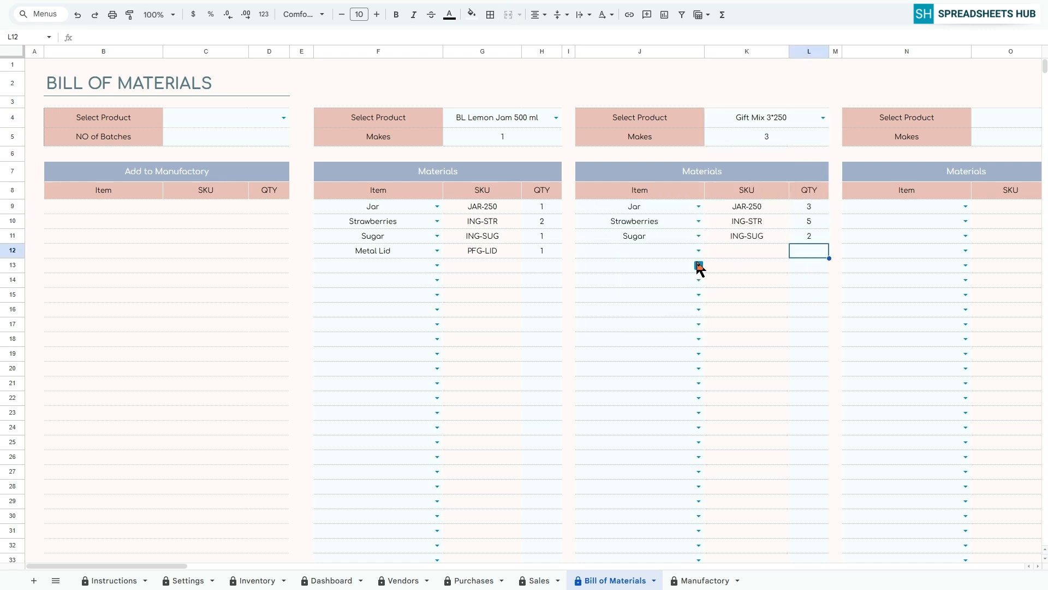
click(621, 327)
click(803, 250)
text(3)
click(699, 265)
click(622, 326)
click(801, 265)
text(1)
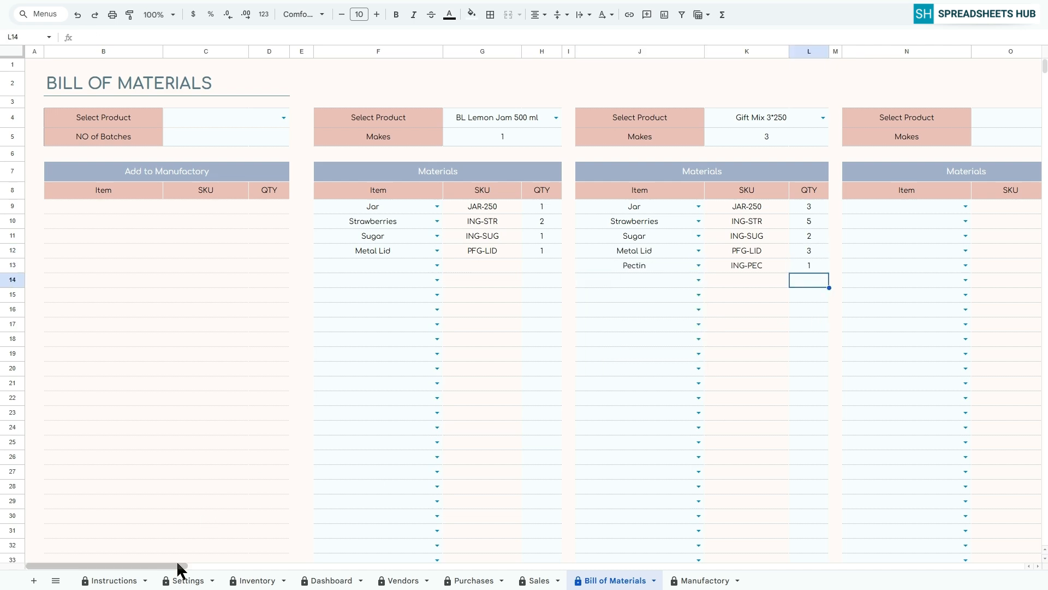
Choose Strawberry Jam as the third materials table's product and Raspberry Jam as the fourth's.
drag(178, 566, 219, 566)
click(828, 118)
click(764, 144)
Add Jar with quantity 1 and Strawberries with quantity 2 to the Strawberry Jam materials.
click(708, 206)
click(655, 222)
click(808, 208)
text(1)
click(709, 221)
click(644, 255)
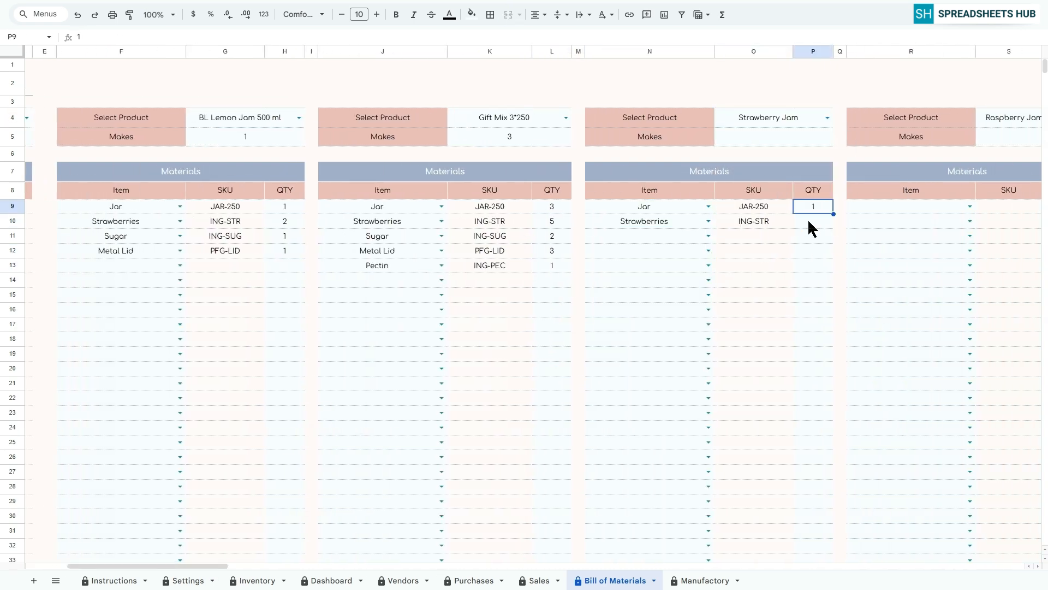
text(2)
key(Return)
Add Sugar with quantity 1 and Metal Lid to the Strawberry Jam materials, and set its Makes to 1.
click(708, 236)
click(622, 282)
click(809, 236)
text(1)
click(708, 251)
click(623, 327)
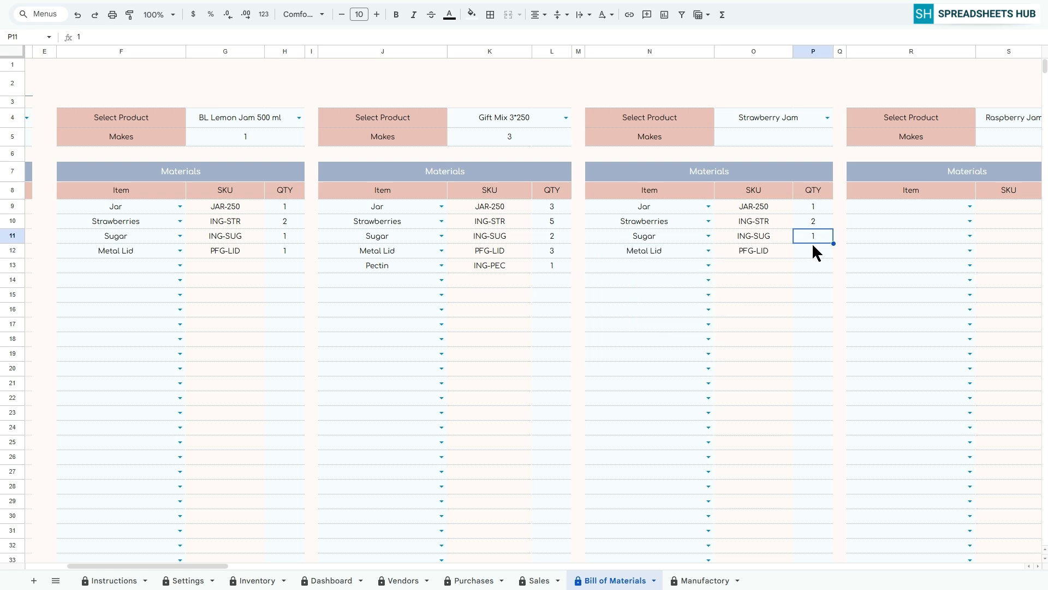
text(1)
key(Return)
In the Add to Manufactory section, select BL Lemon Jam 500 ml and set the number of batches to 2.
drag(192, 565, 110, 566)
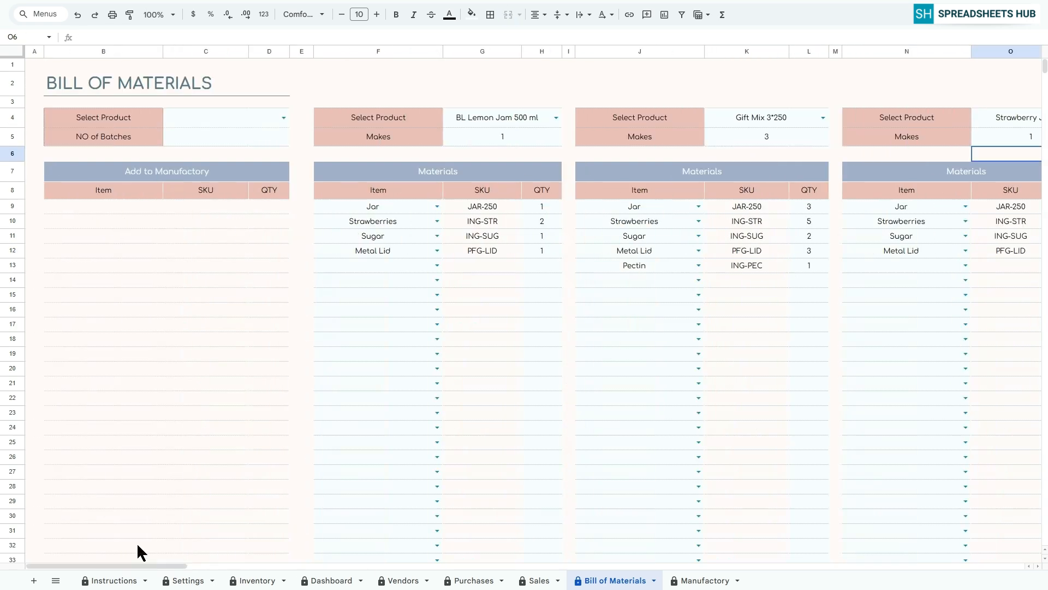
click(284, 119)
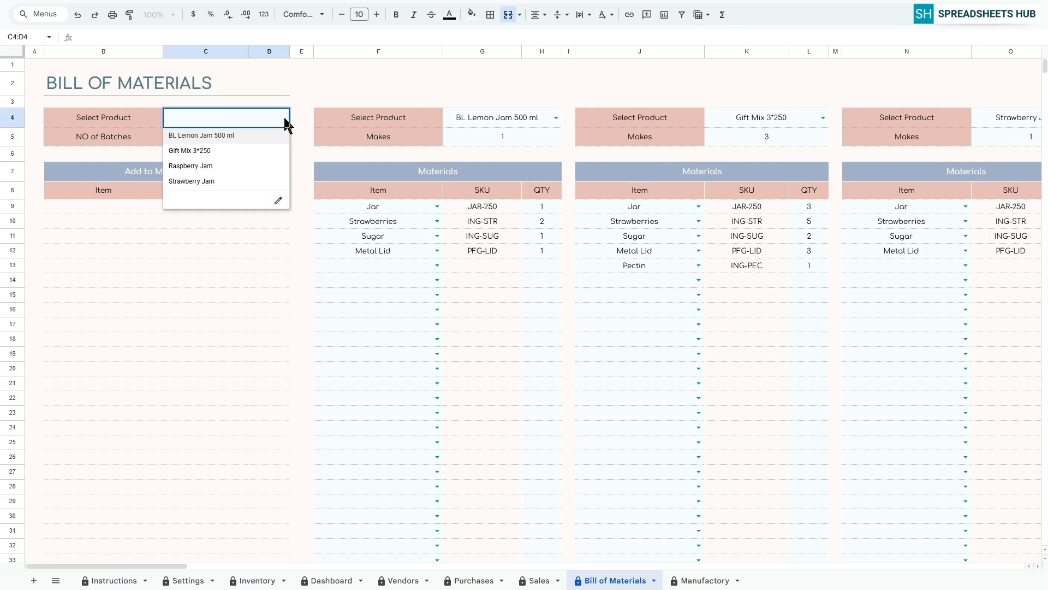
click(227, 134)
click(228, 137)
text(2)
key(Return)
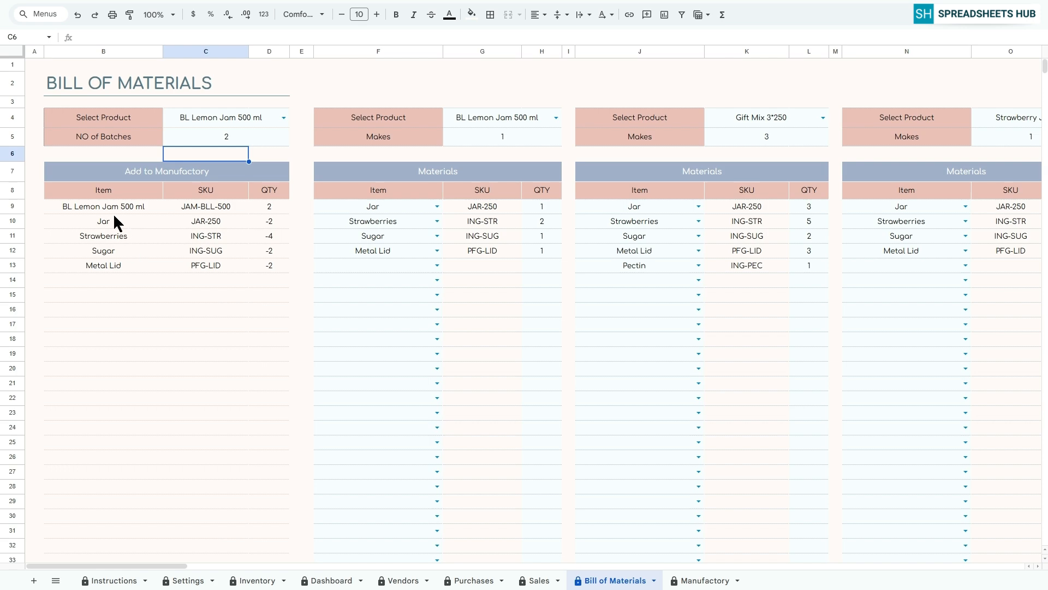
Copy the BL Lemon Jam 500 ml list under Add to Manufactory and paste it as values only into the Manufactory sheet starting at D5.
drag(106, 210, 269, 267)
key(ctrl+c)
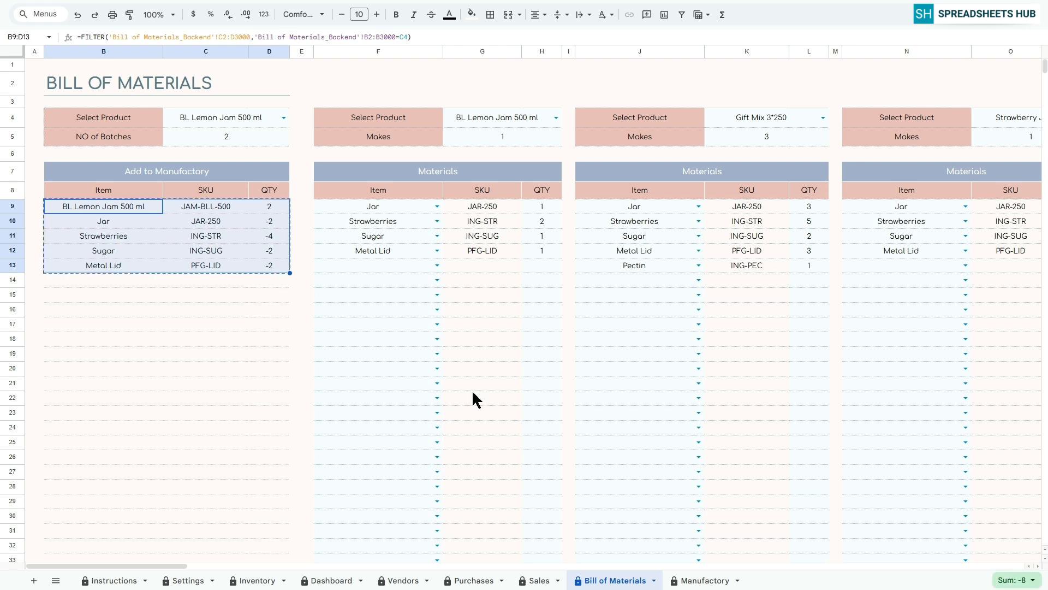
click(719, 578)
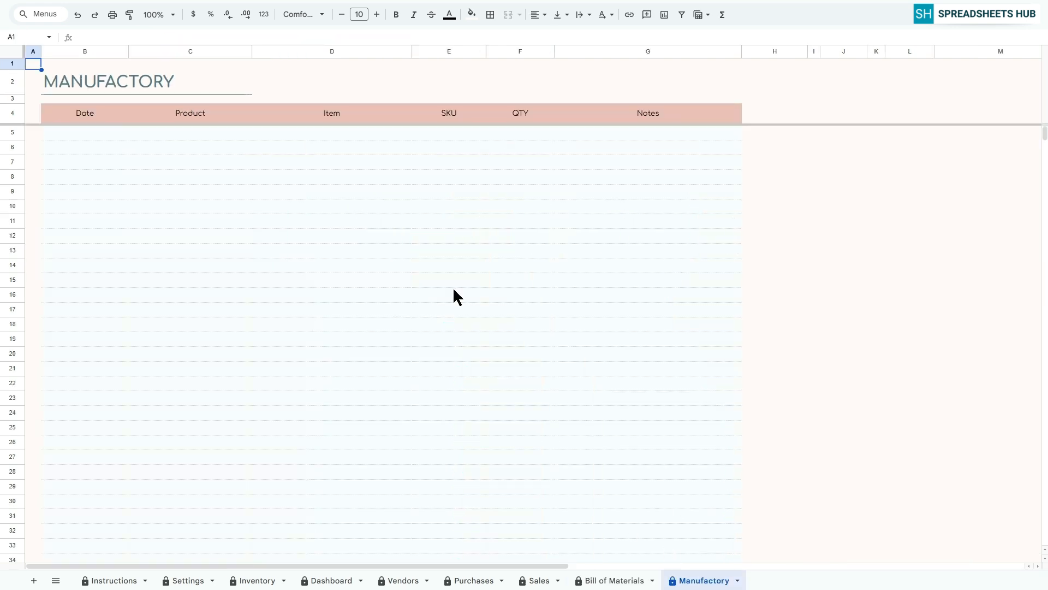
click(327, 136)
right_click(325, 136)
mouse_move(382, 195)
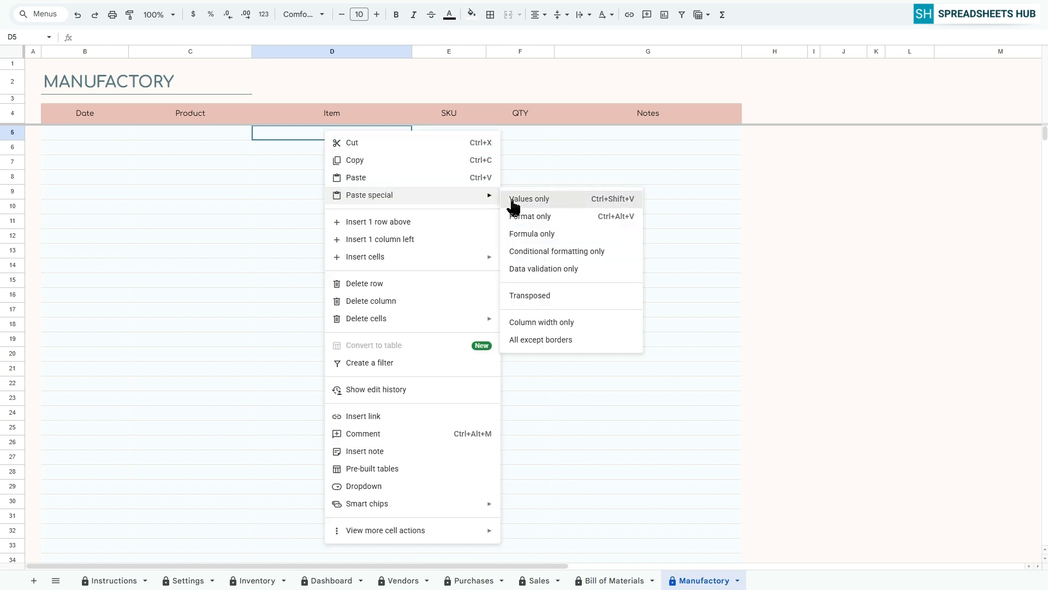
click(512, 200)
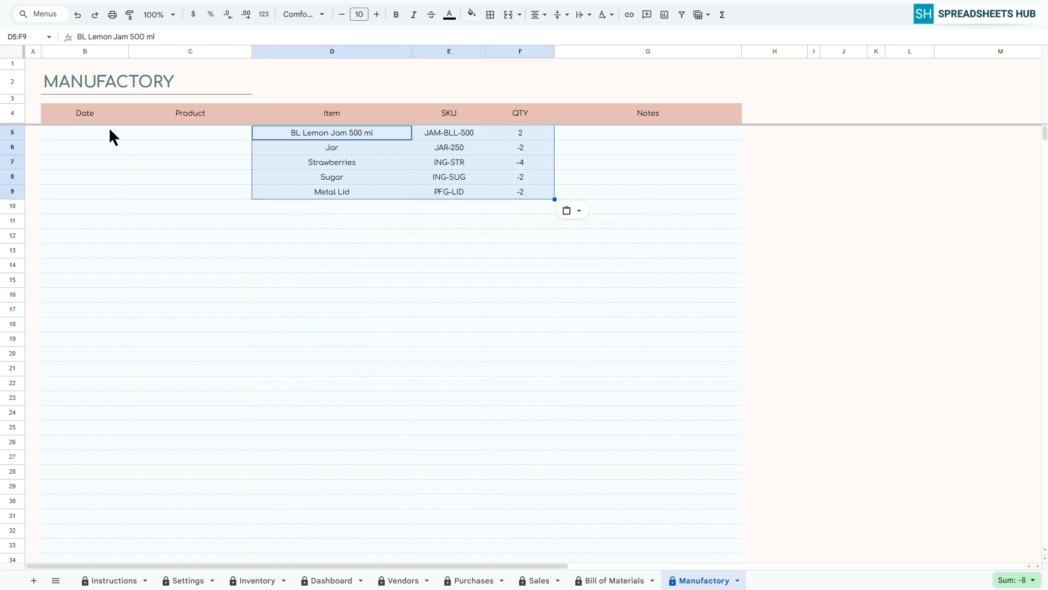
Date the first Manufactory entry 12 Feb 2026 and copy BL Lemon Jam 500 ml from its Item cell into Product.
click(84, 136)
double_click(84, 137)
key(Return)
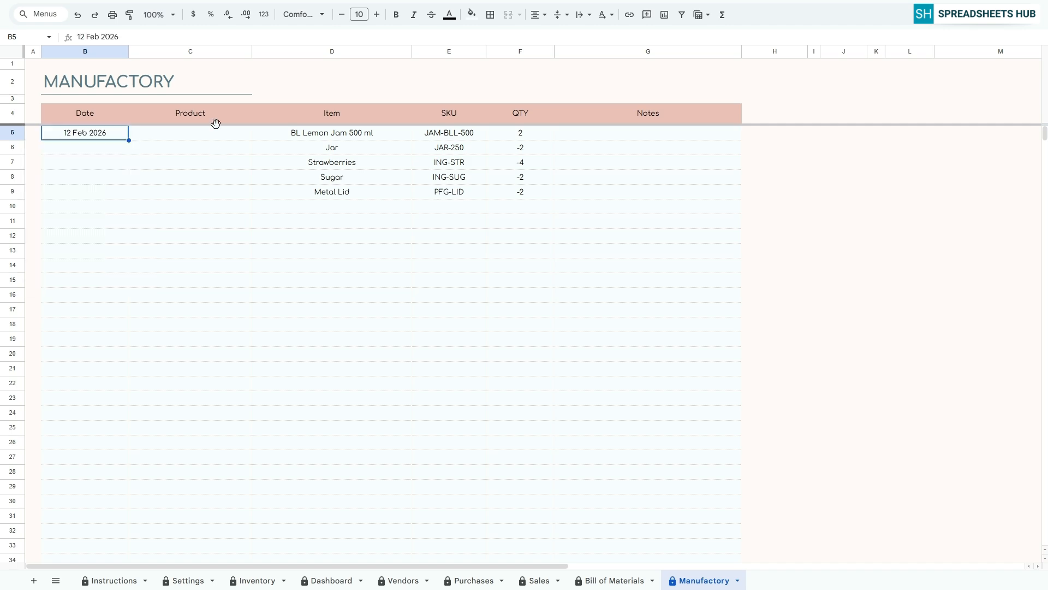
click(315, 133)
drag(155, 37, 76, 37)
key(ctrl+c)
click(208, 133)
double_click(208, 133)
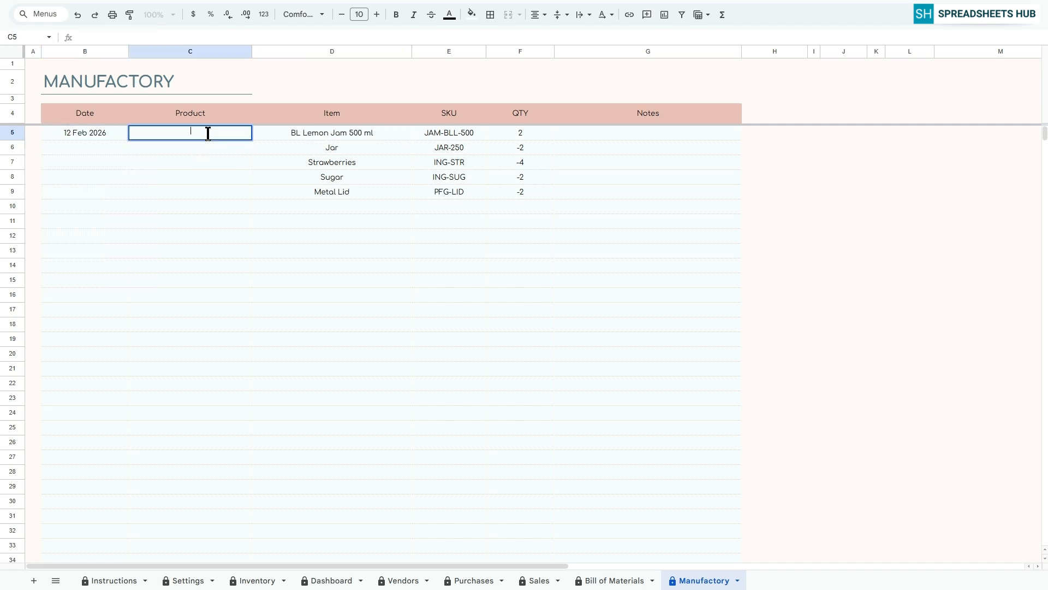
key(ctrl+v)
click(213, 159)
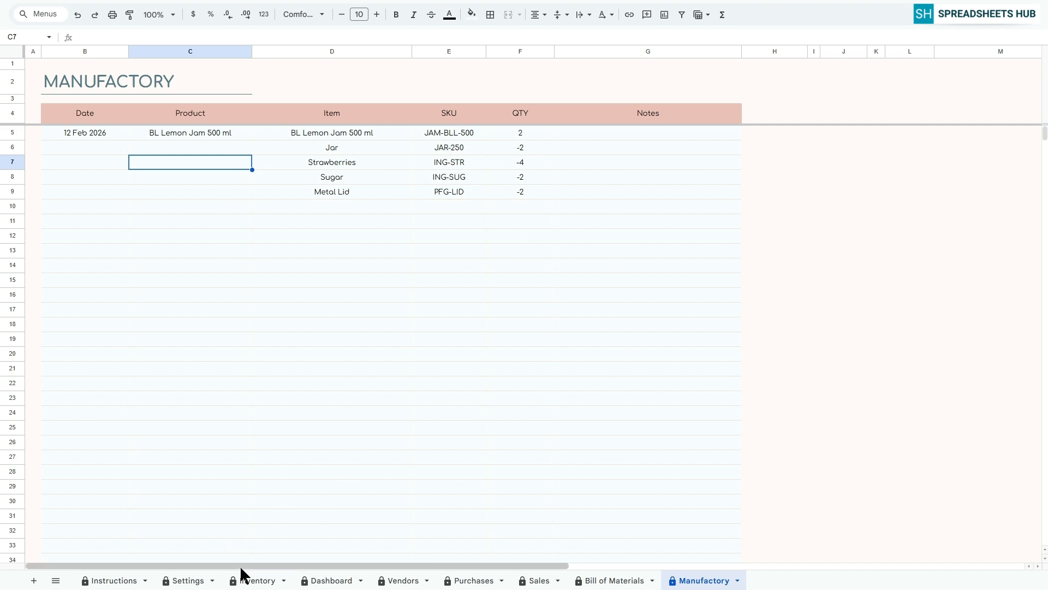
Check the stock figures in the Inventory sheet, and enter 12 Feb 2026 as the date in row 10 of Manufactory.
click(251, 580)
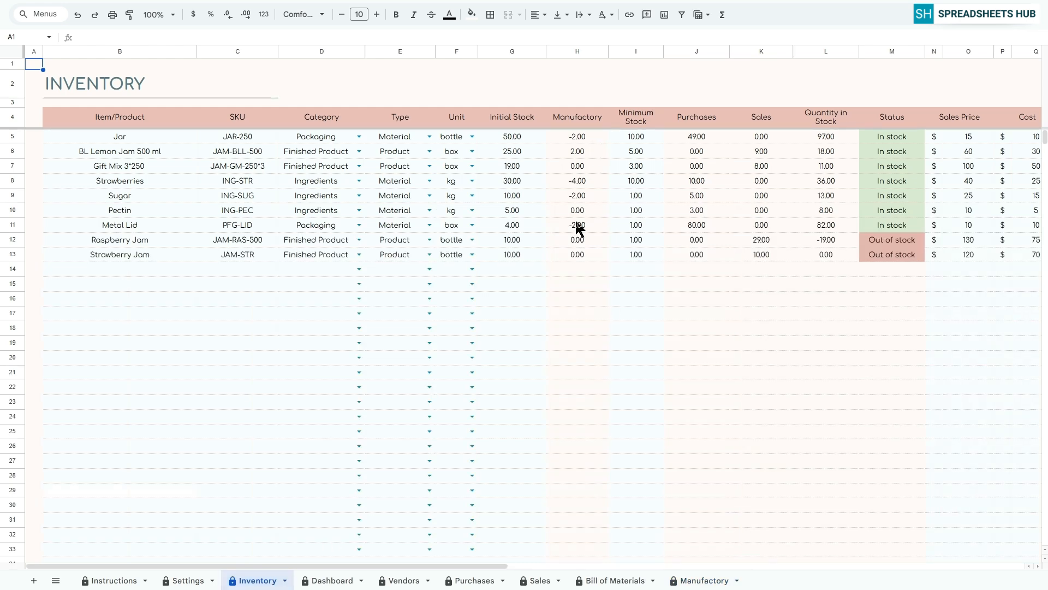
click(700, 580)
click(74, 206)
double_click(75, 206)
click(101, 274)
In the Bill of Materials' Add to Manufactory section, choose Gift Mix 3*250 with 1 batch and copy its item list.
click(611, 581)
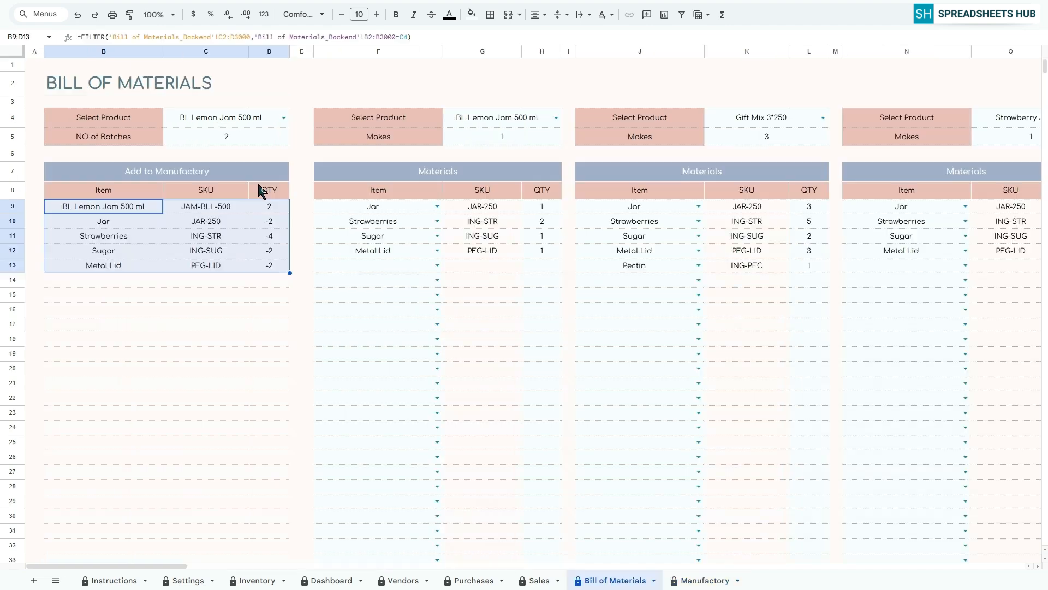
click(284, 118)
click(201, 216)
click(253, 135)
drag(109, 208, 269, 279)
key(ctrl+c)
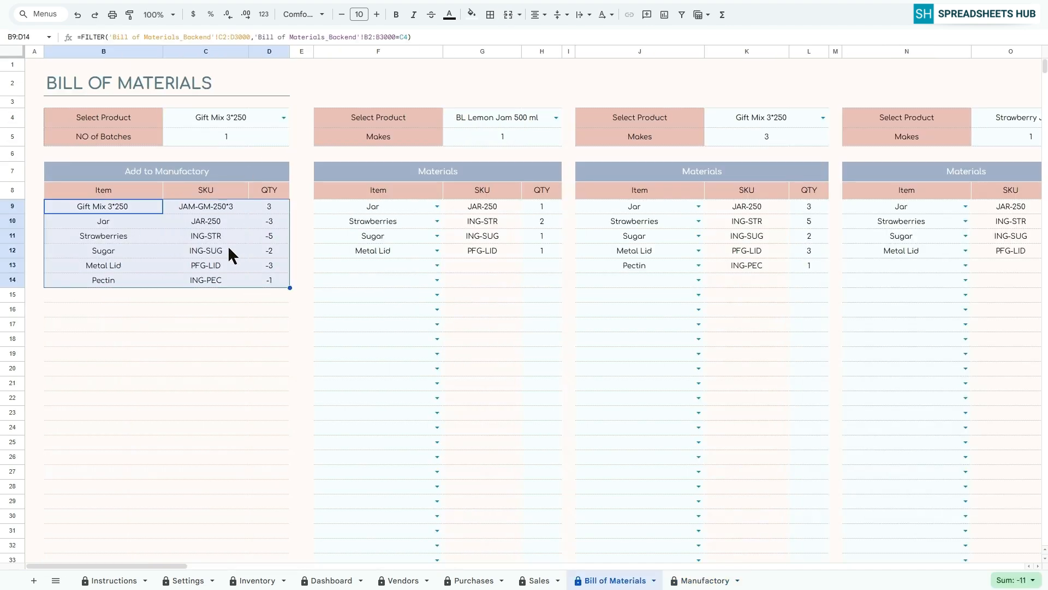
Paste the Gift Mix list as values only into Manufactory starting at D10, and enter Gift Mix 3*250 as its product.
click(702, 580)
click(327, 206)
right_click(327, 205)
mouse_move(492, 222)
click(574, 225)
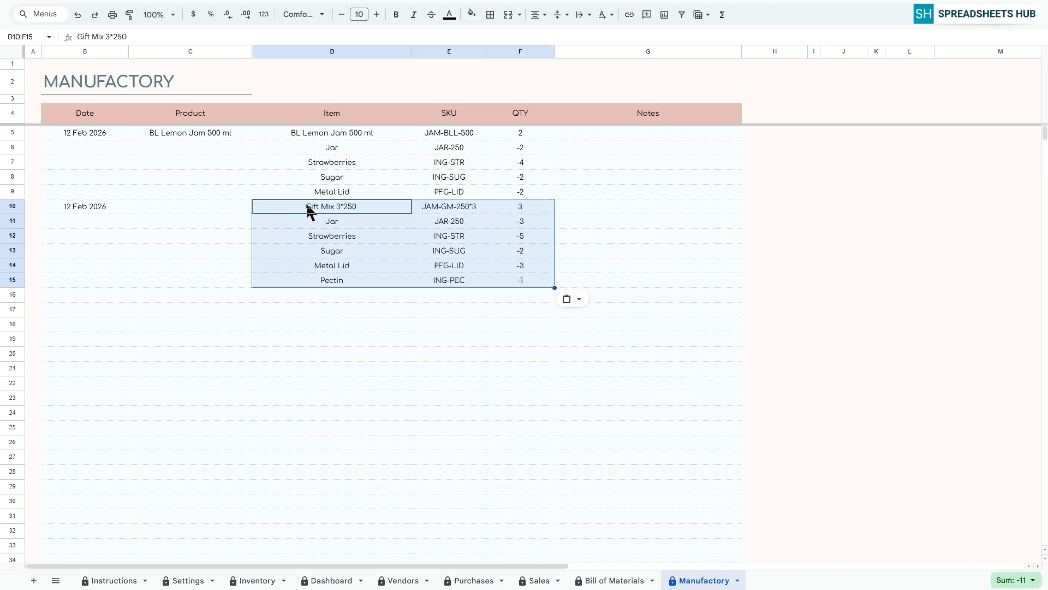
click(192, 209)
key(ctrl+v)
click(204, 270)
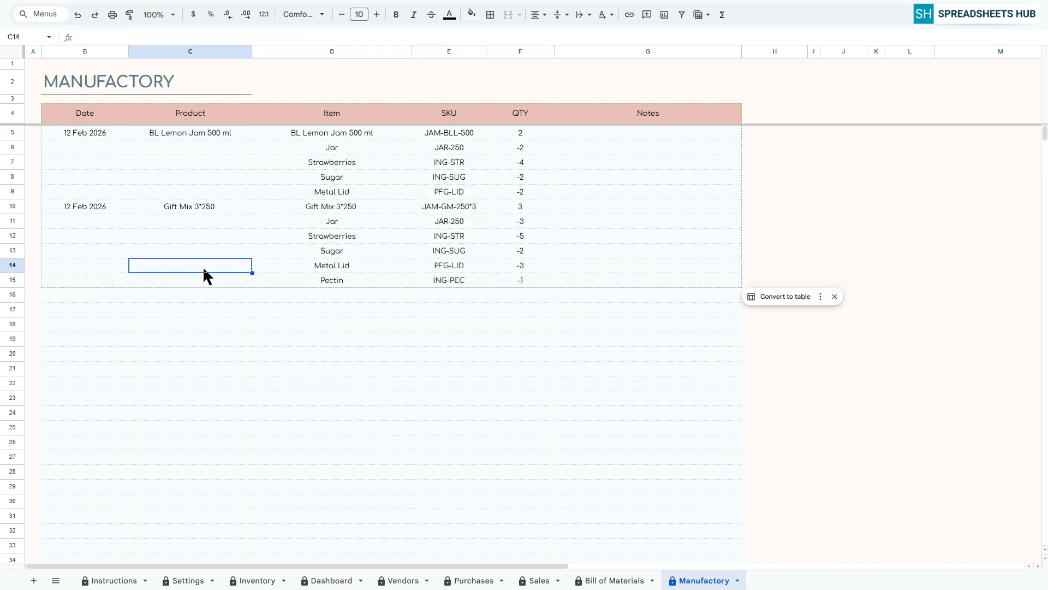
click(30, 61)
Check the Manufactory quantities in the Inventory sheet, and set the Dashboard's month to February.
click(259, 578)
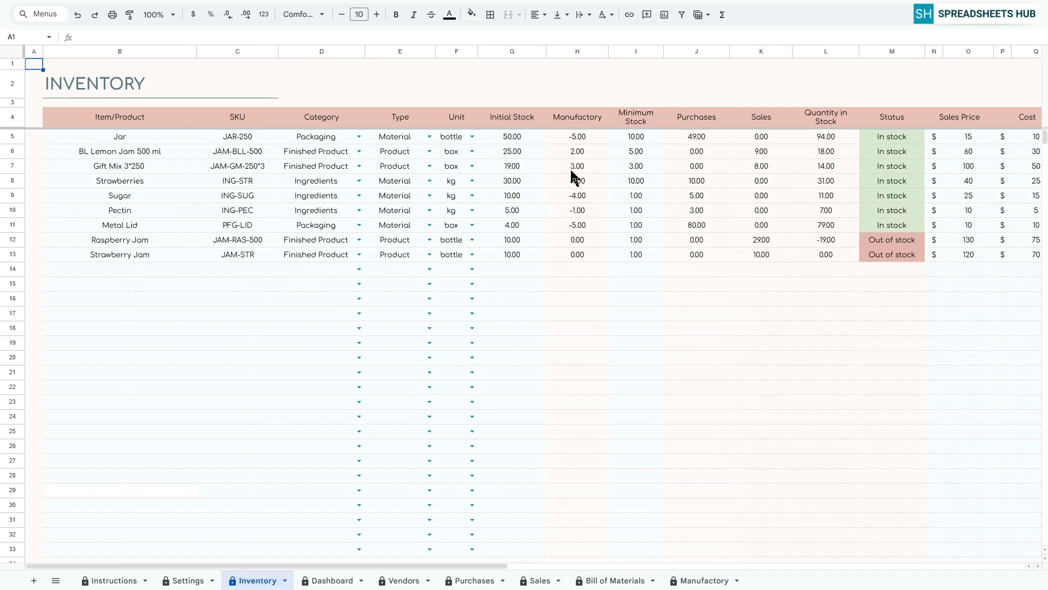
click(707, 581)
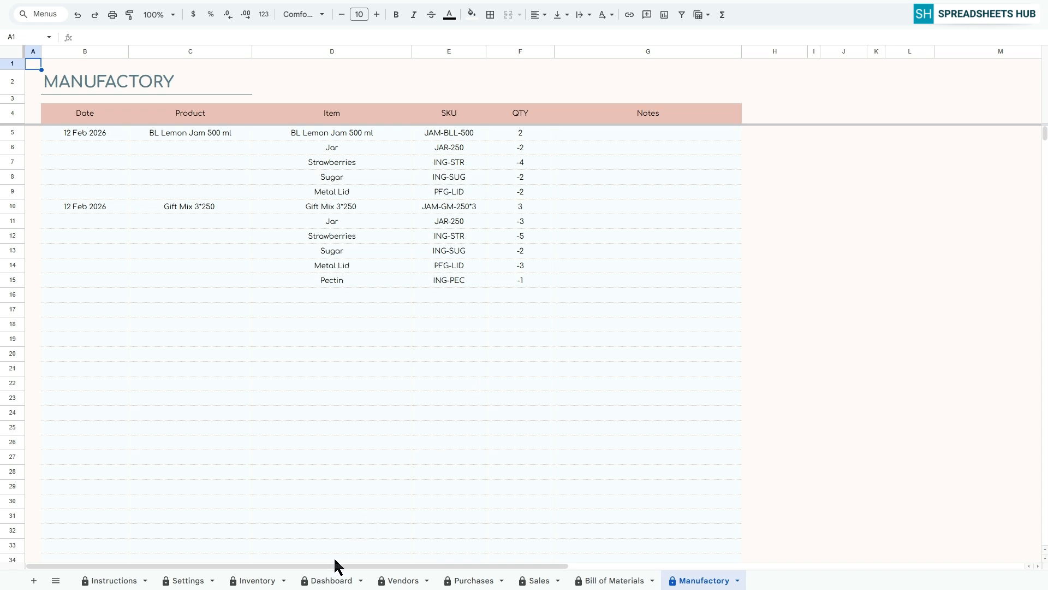
click(330, 580)
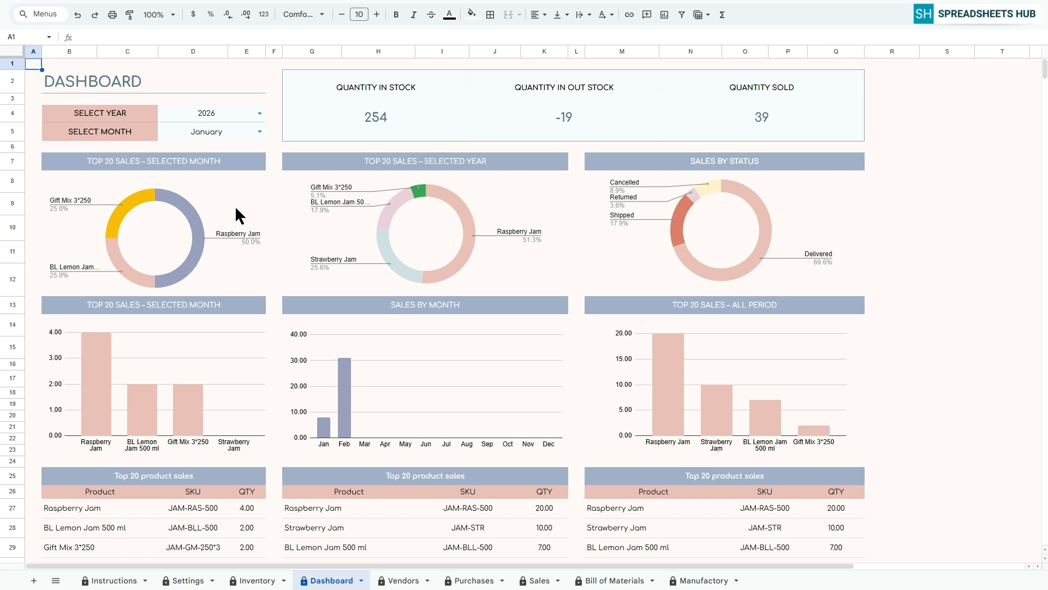
click(259, 131)
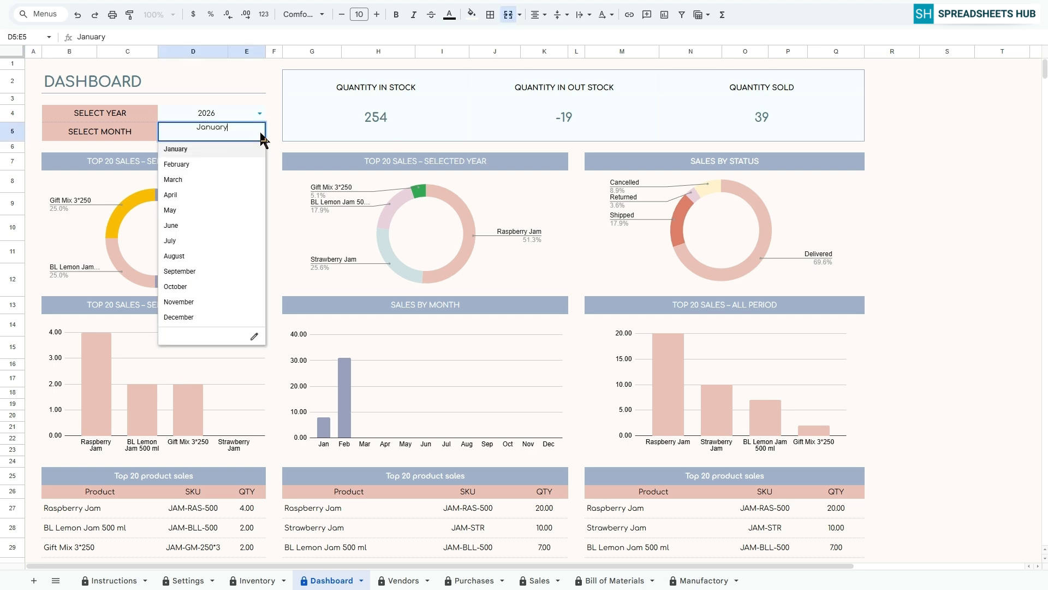
click(188, 164)
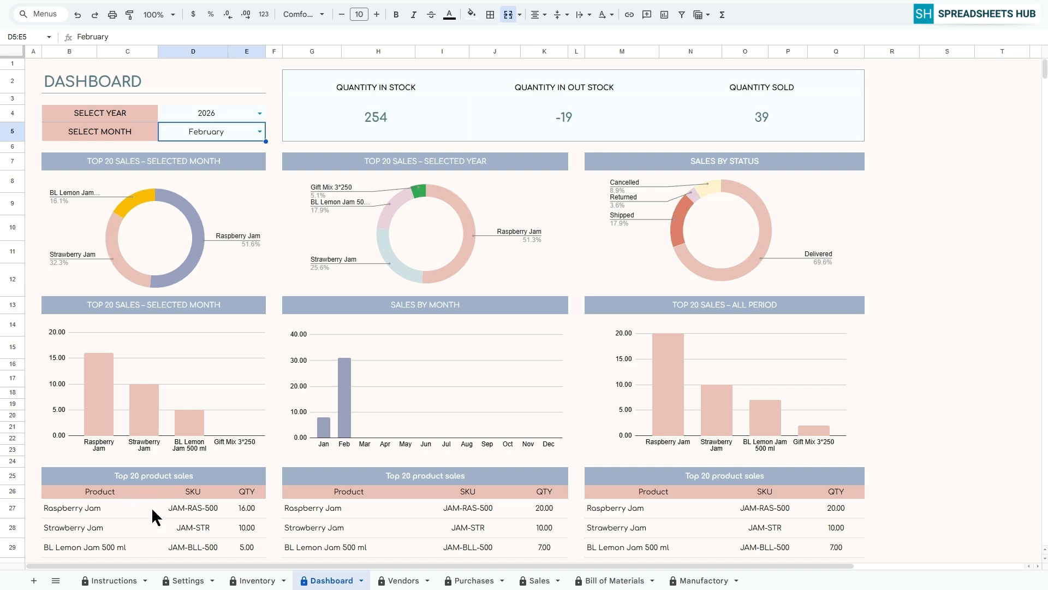
Examine the Dashboard's sales charts and top 20 tables by month, year, status and all period, and review the Inventory sheet.
scroll(182, 506, down, 2)
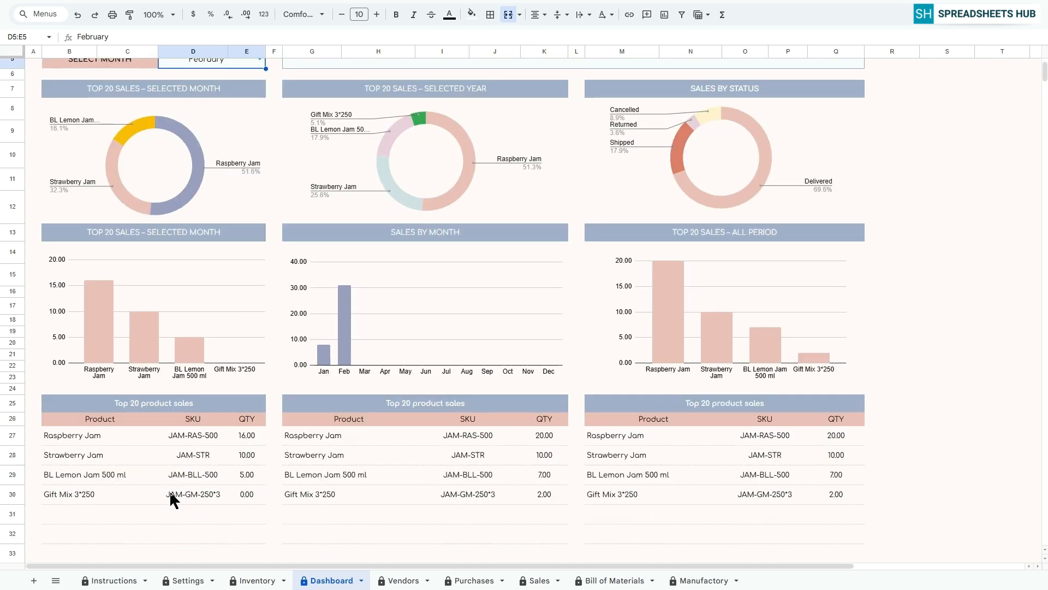
scroll(170, 498, up, 2)
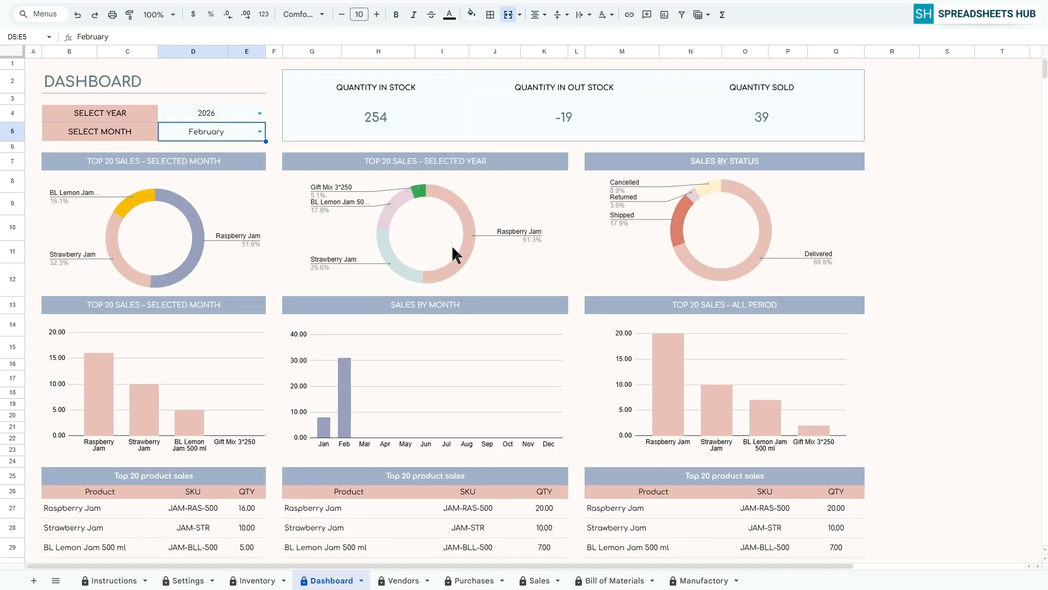
click(437, 164)
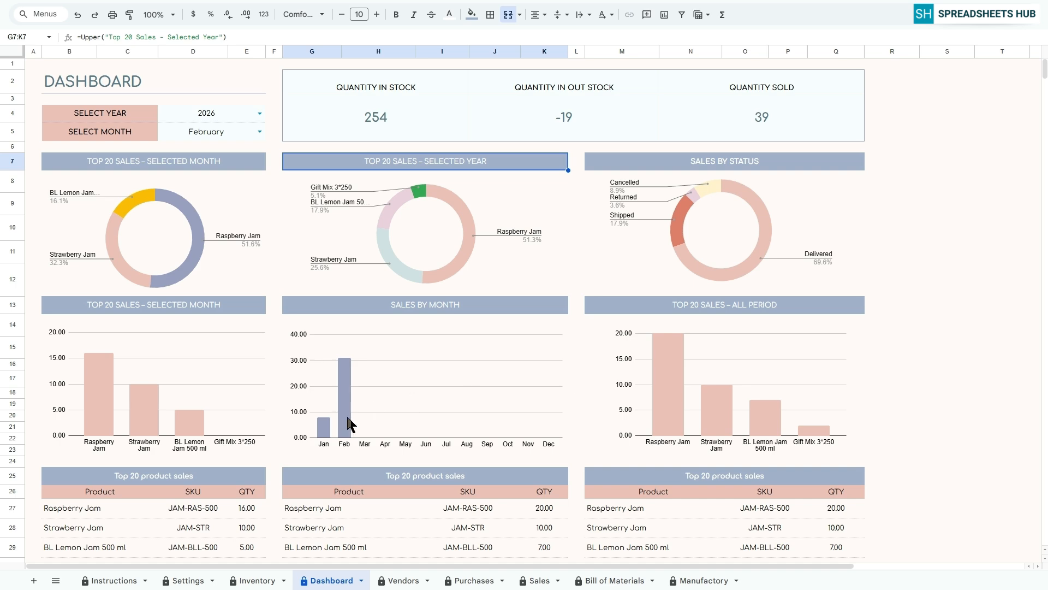
scroll(532, 403, down, 3)
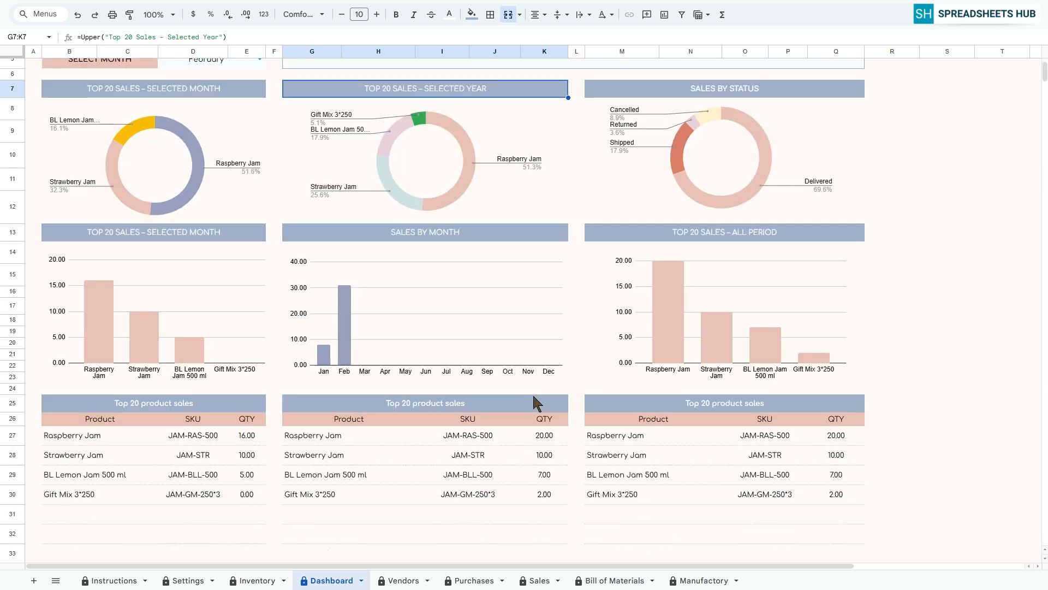
scroll(457, 437, up, 3)
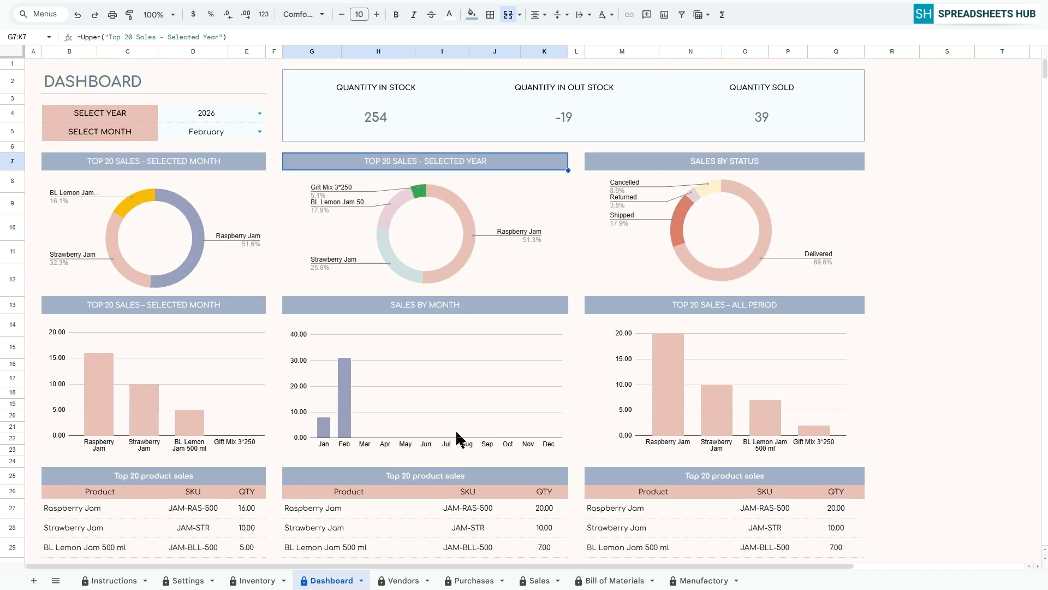
click(736, 159)
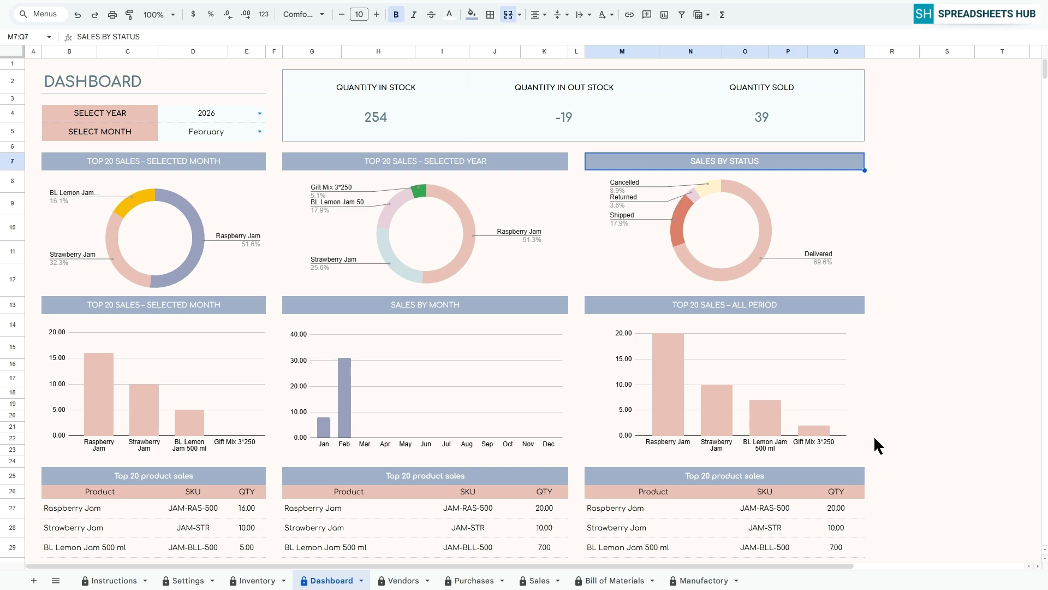
scroll(874, 435, down, 3)
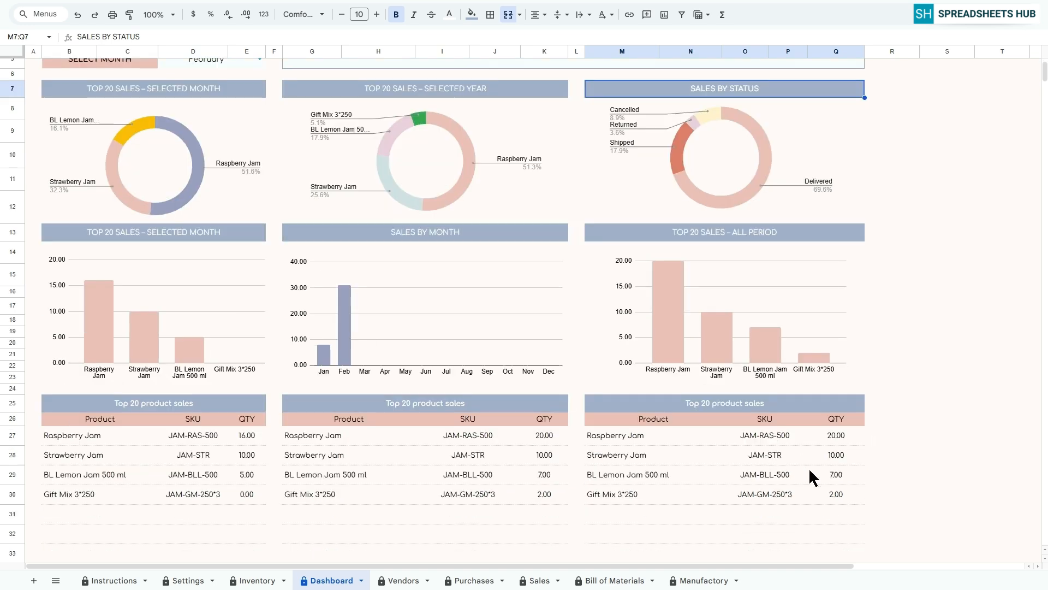
scroll(831, 463, up, 3)
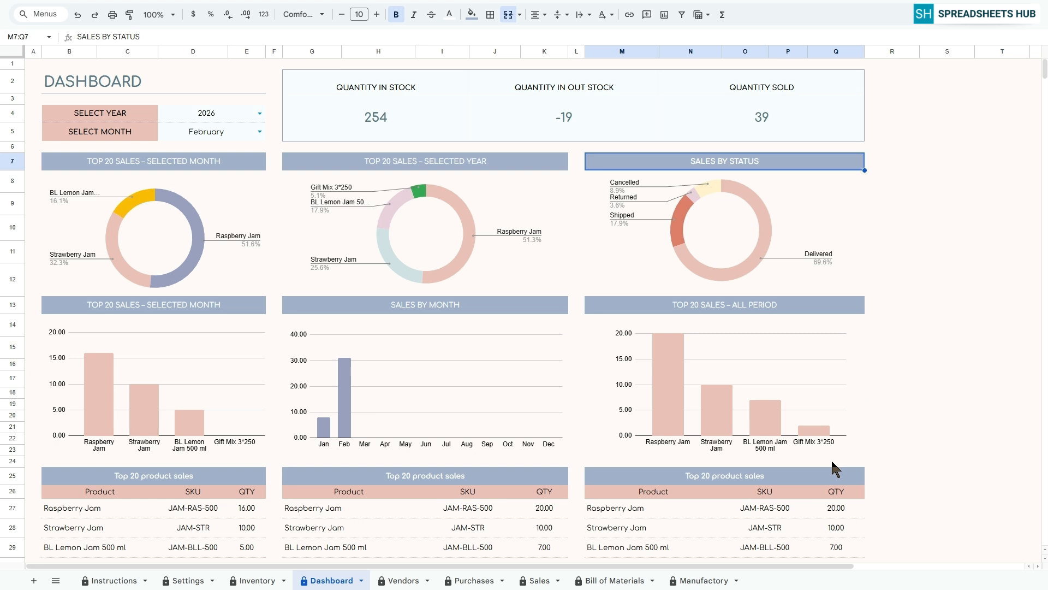
click(32, 65)
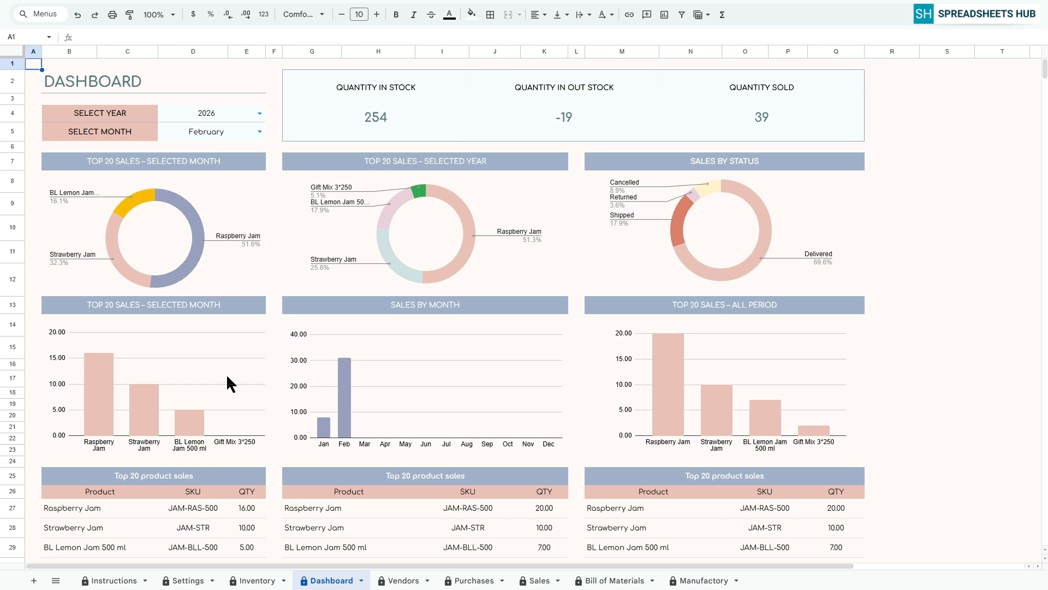
click(257, 582)
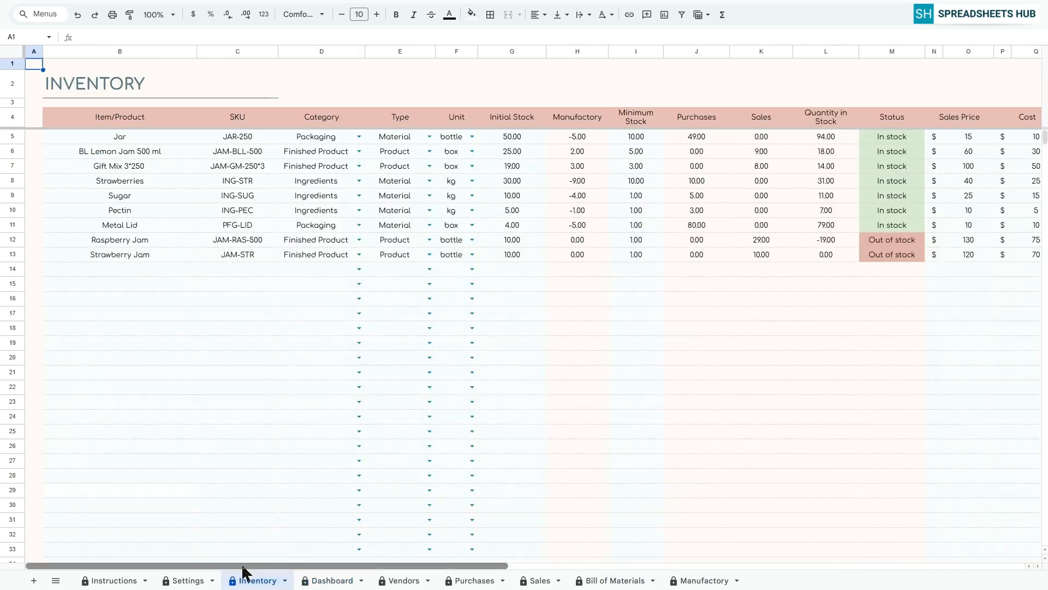
drag(244, 562, 225, 554)
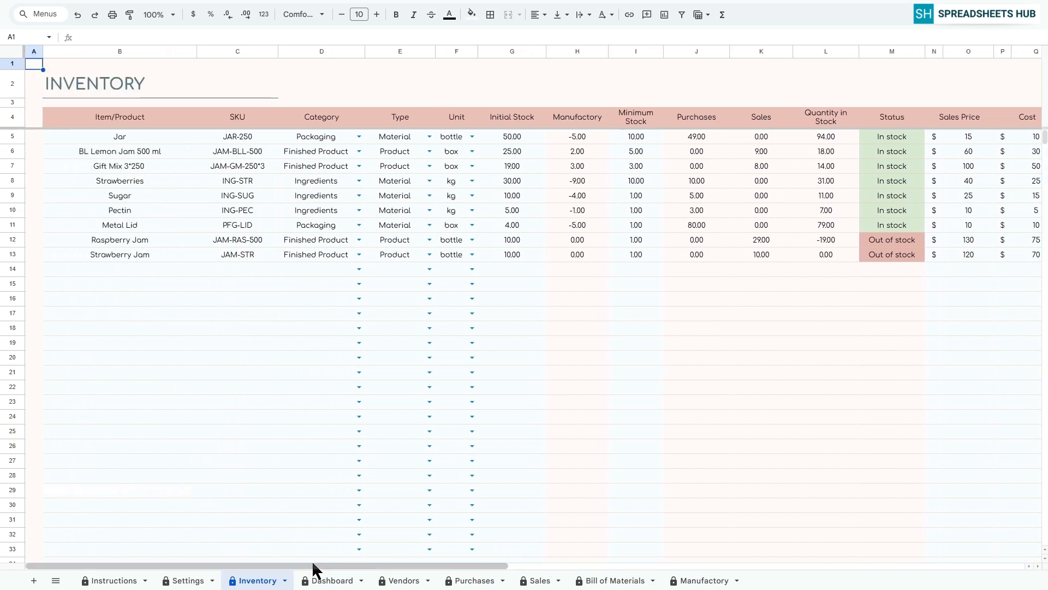
Compare the Dashboard's product sales for January and February 2026, leaving the month on February.
click(322, 582)
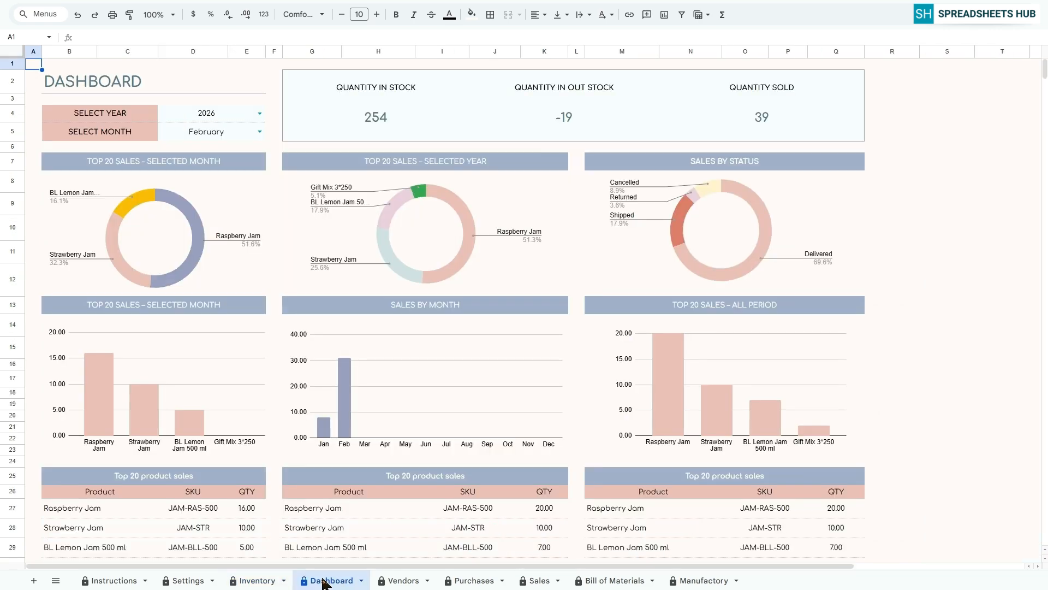
click(260, 132)
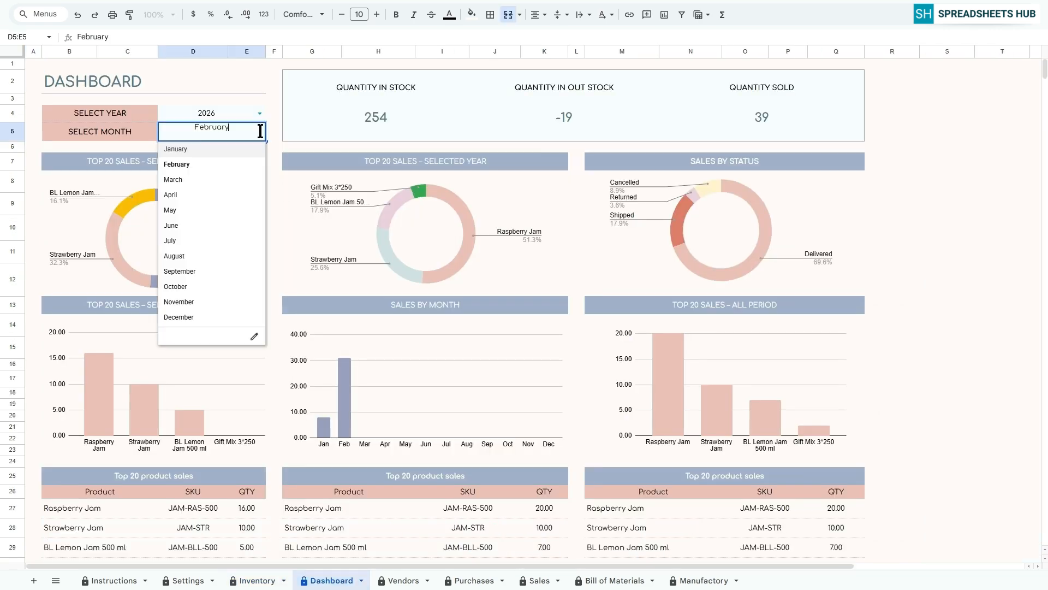
click(204, 146)
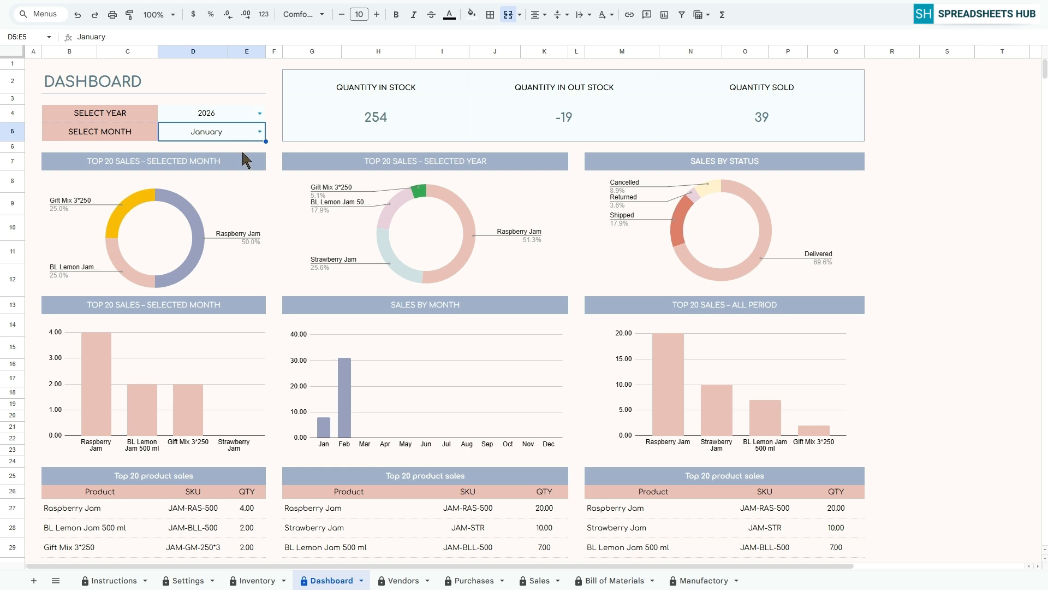
click(260, 132)
click(199, 163)
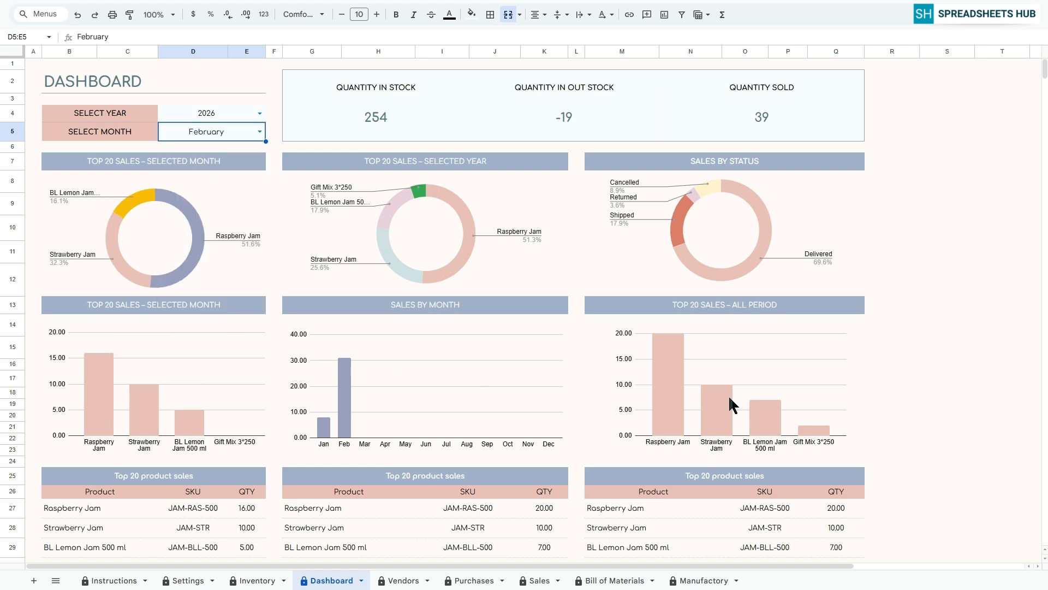
scroll(886, 404, down, 2)
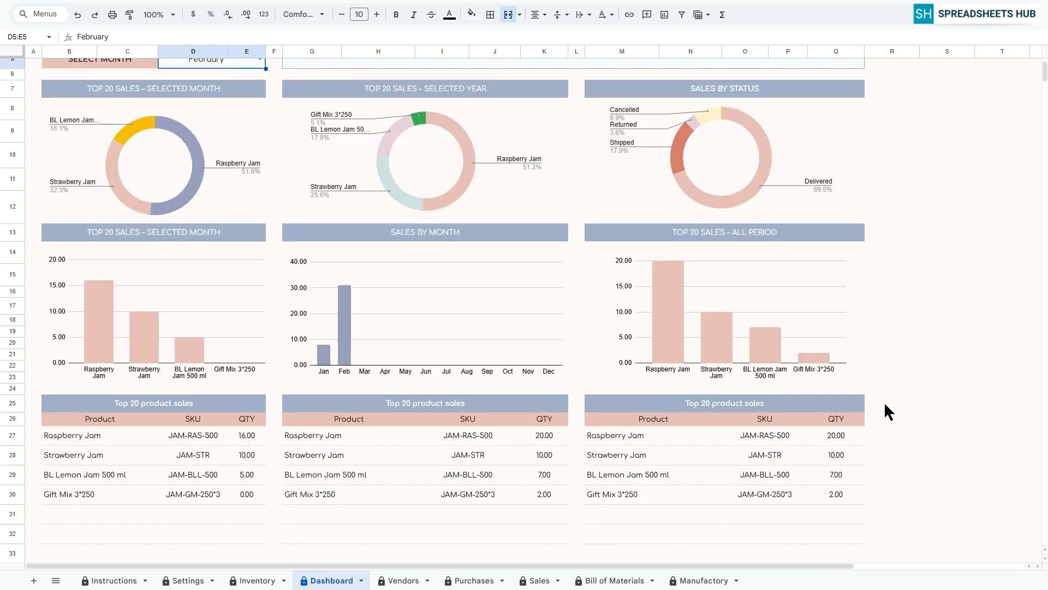
scroll(885, 410, up, 2)
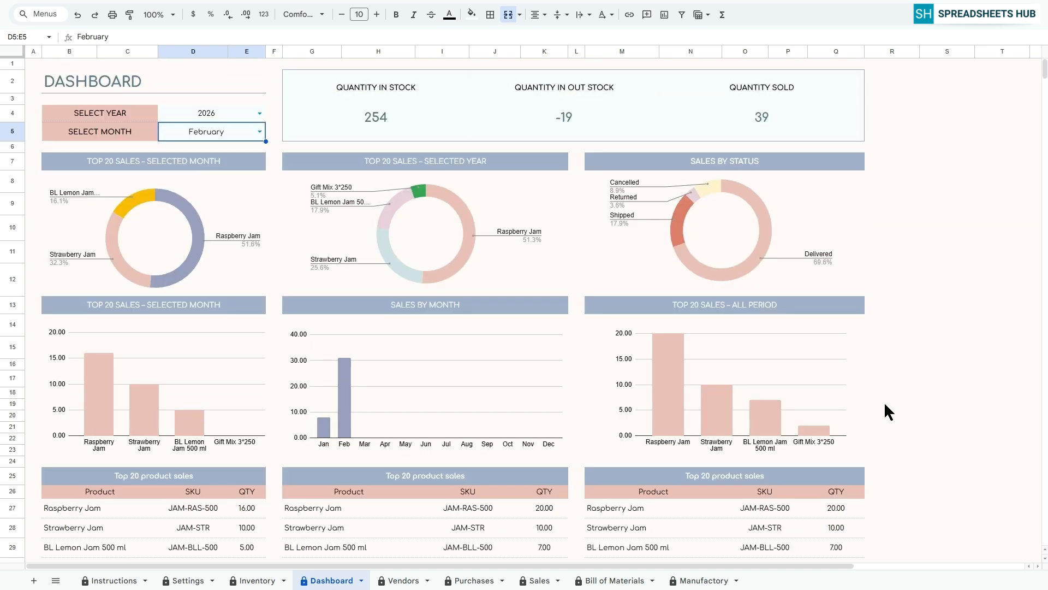
click(36, 64)
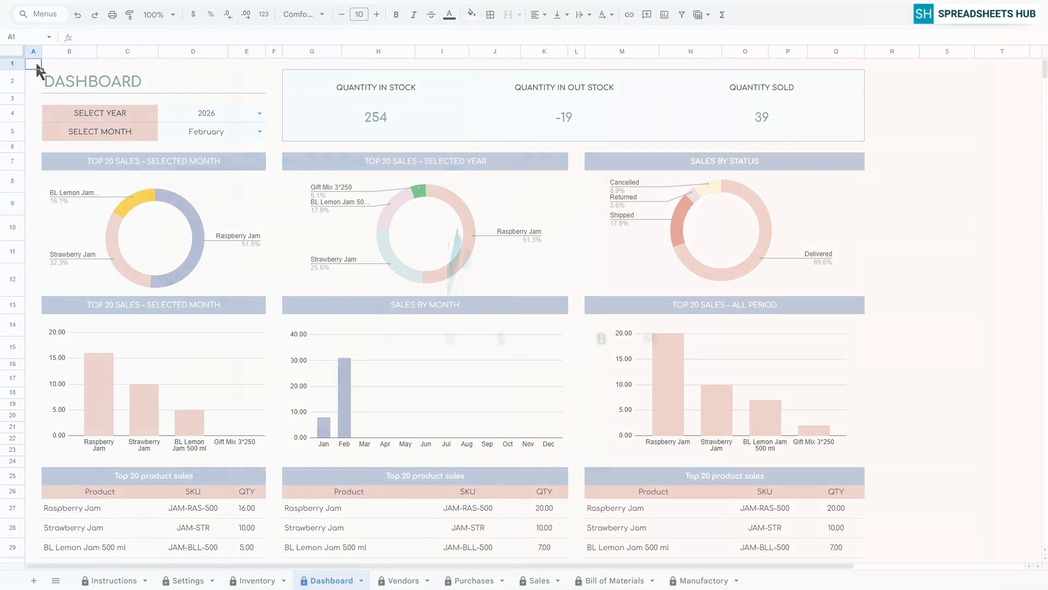